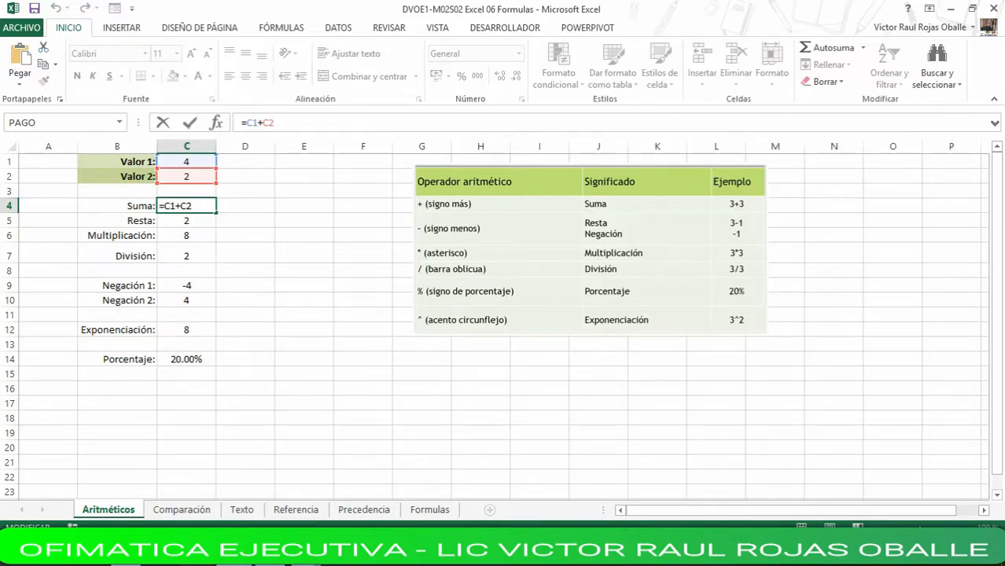
Step: Review the example formulas on the Comparación and Texto sheets and look at the Referencia sheet
left_click(189, 515)
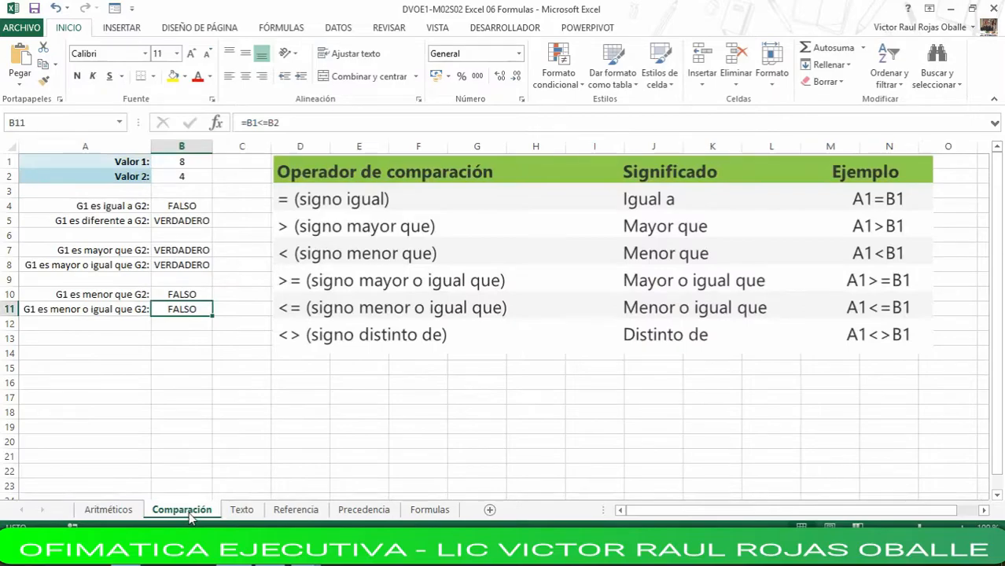
left_click(180, 206)
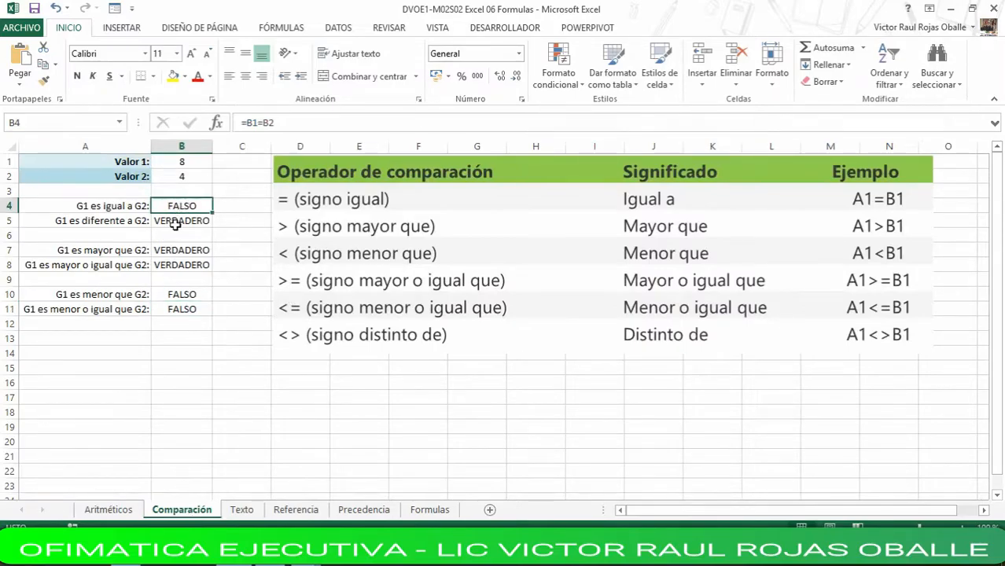
left_click(174, 226)
left_click(175, 253)
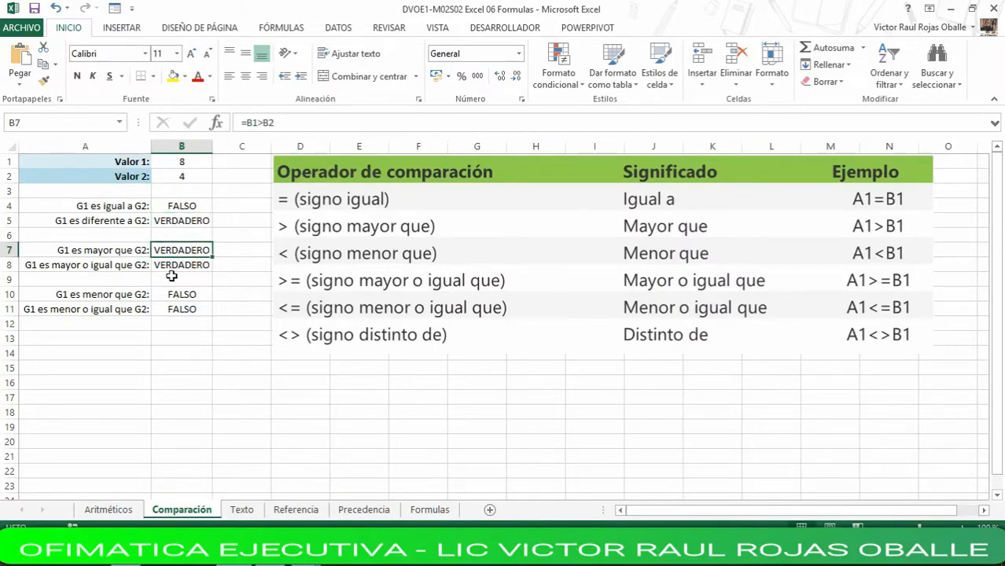
left_click(180, 266)
left_click(242, 511)
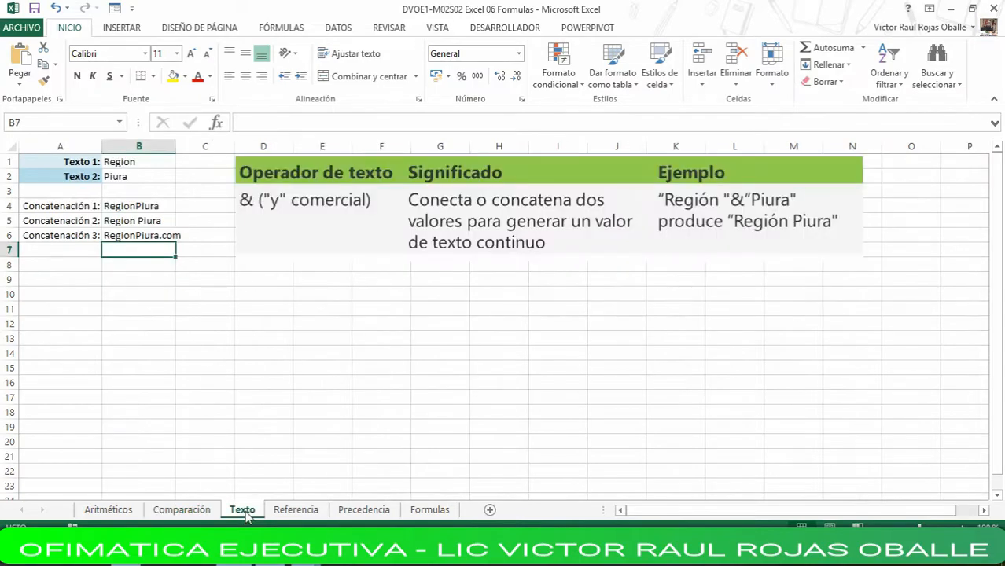
left_click(139, 210)
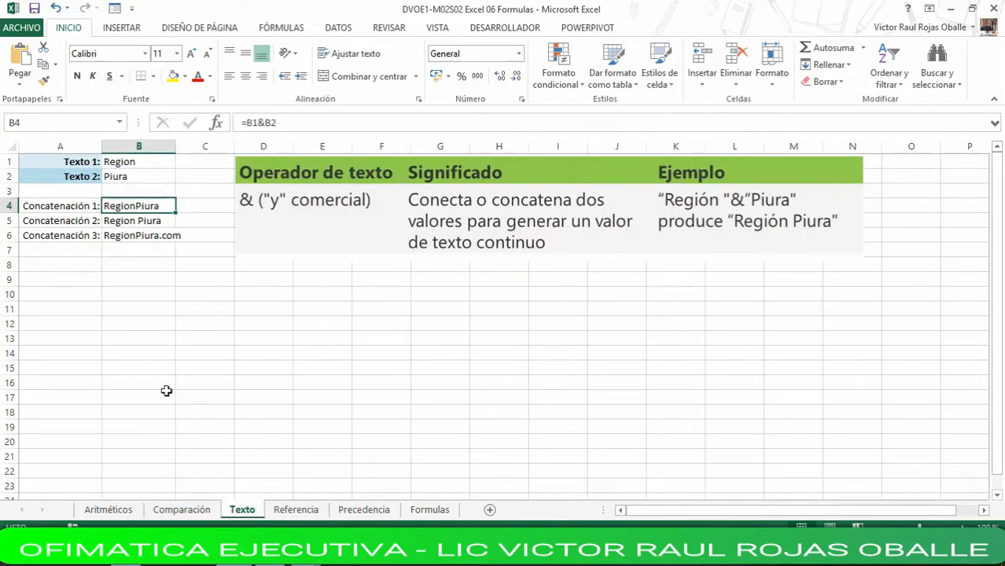
left_click(296, 510)
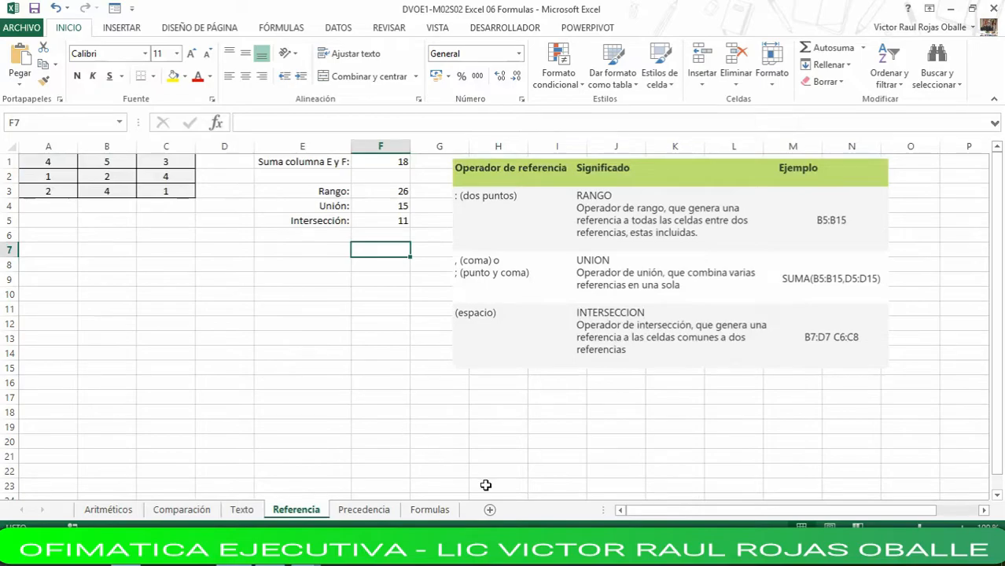
Step: Enter the heading "Alumno" in cell A1 of the Formulas sheet
left_click(443, 512)
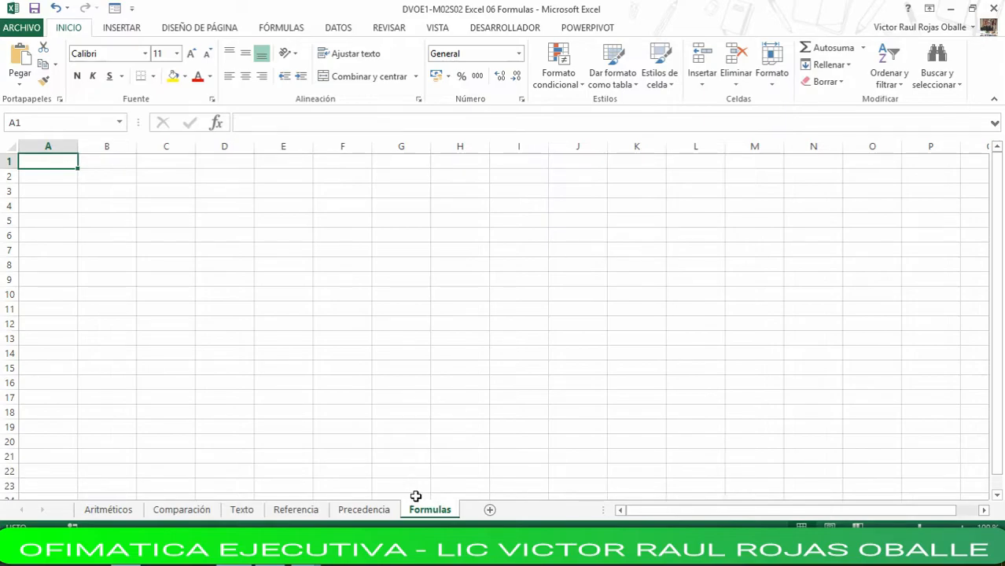
type("a")
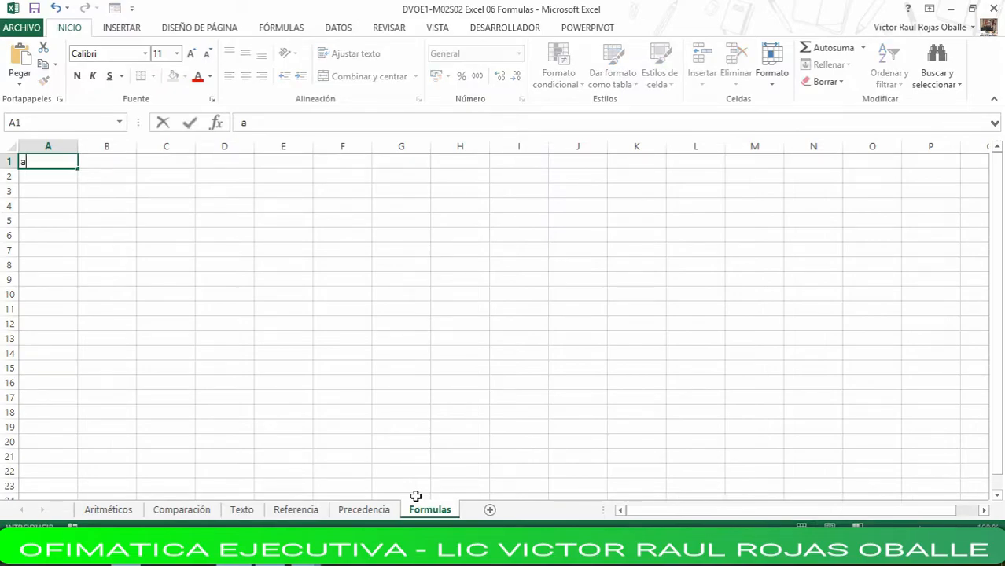
key("BackSpace")
type("Alumno")
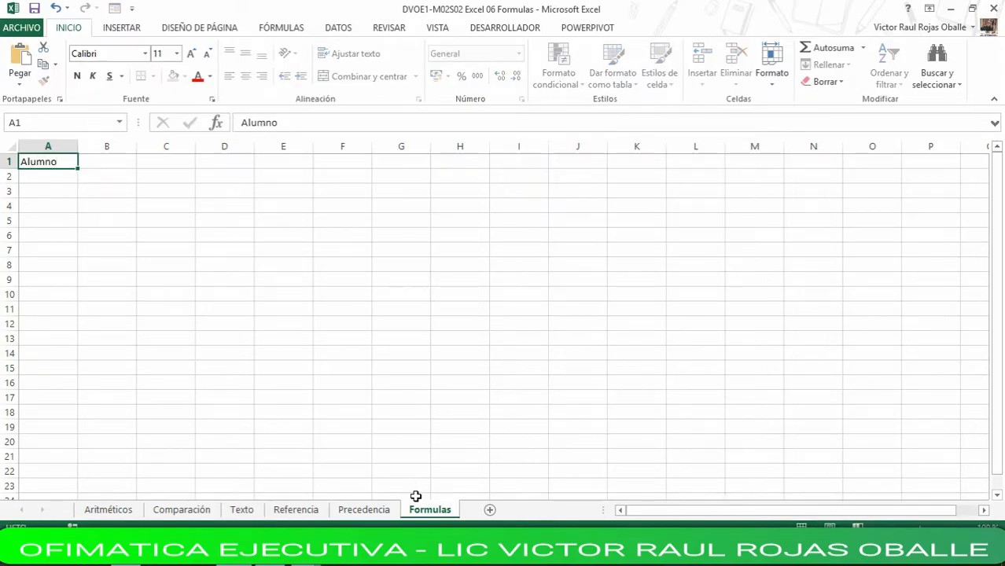
key("Tab")
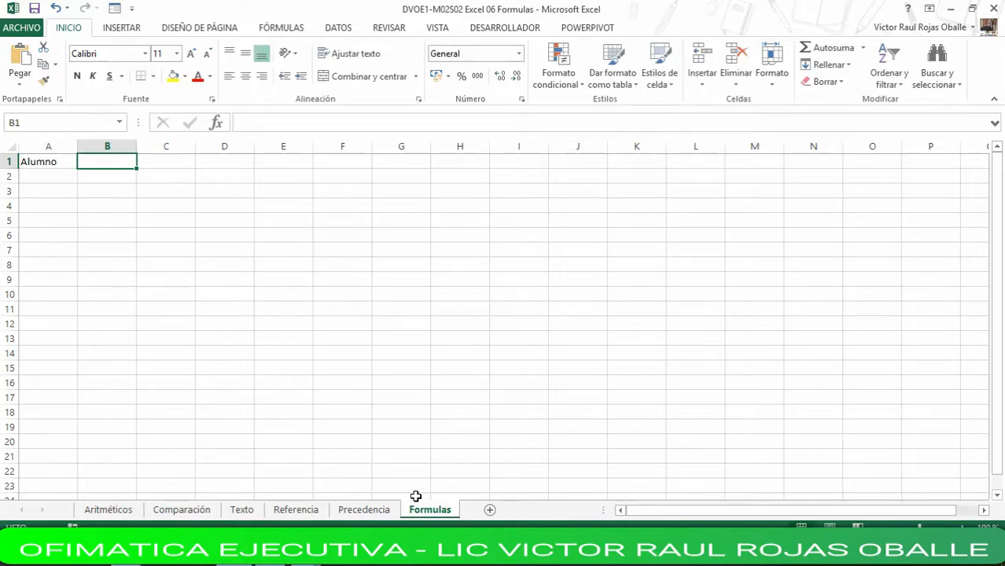
Step: Enter the heading "P1" in B1 and fill the series across to D1 to get P2 and P3
type("N")
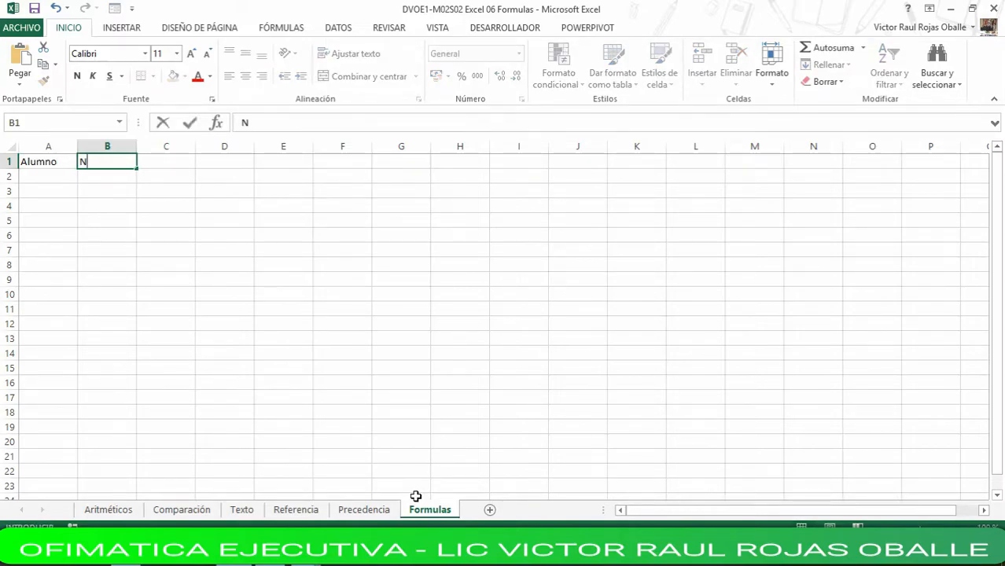
key("BackSpace")
type("P1")
key("Tab")
key("Left")
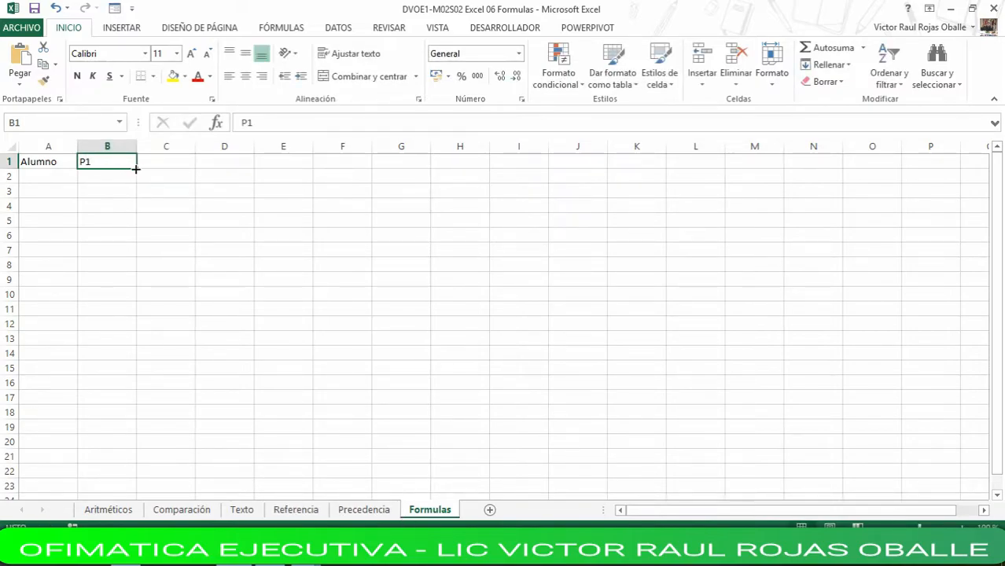
left_click_drag(135, 168, 236, 170)
Step: Enter the heading "Nota" in cell E1
left_click(267, 162)
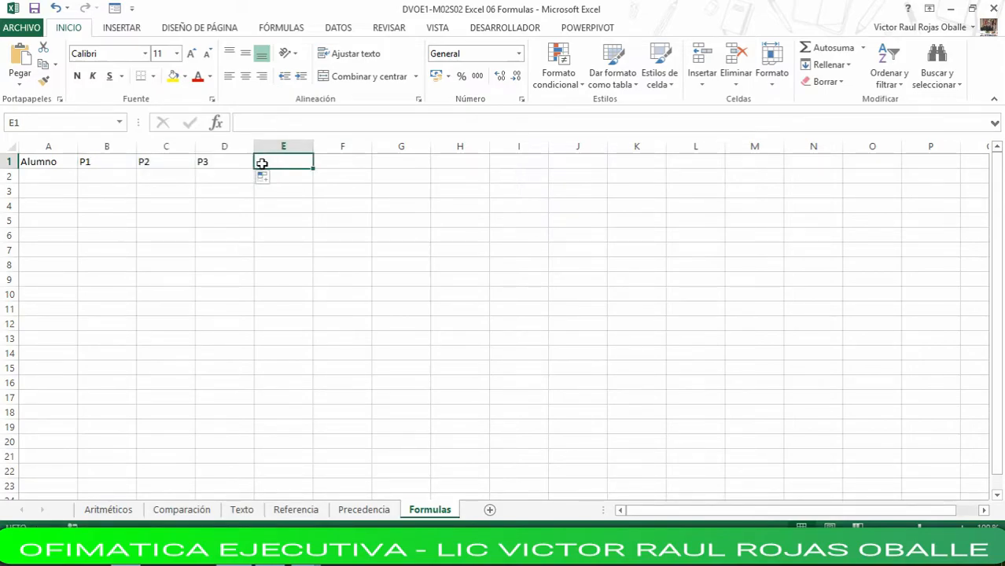
type("N")
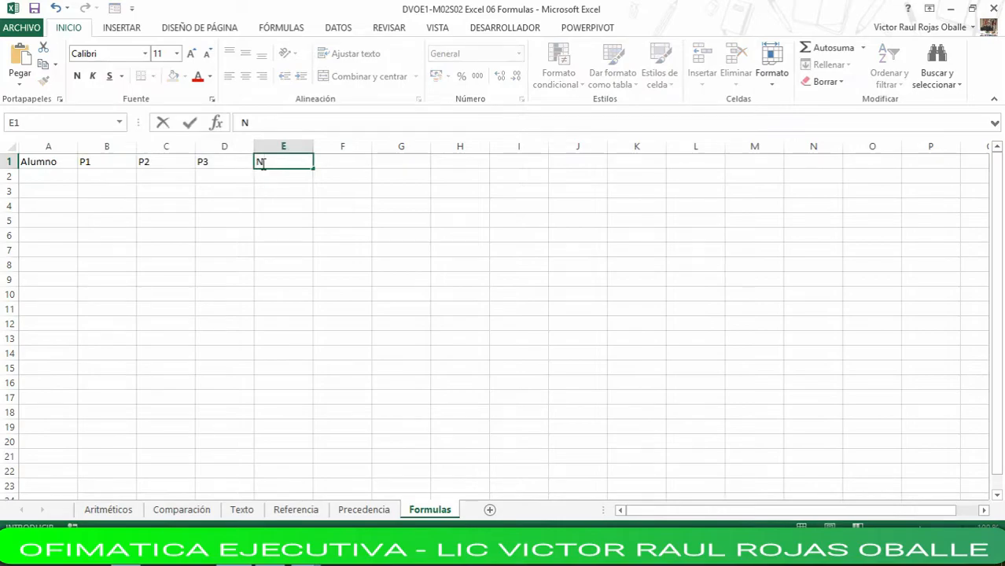
type("ota")
key("Return")
Step: Enter "Alumno 1" in A2 and fill the series down to A3 for Alumno 2
key("Left")
key("Left")
key("Left")
key("Left")
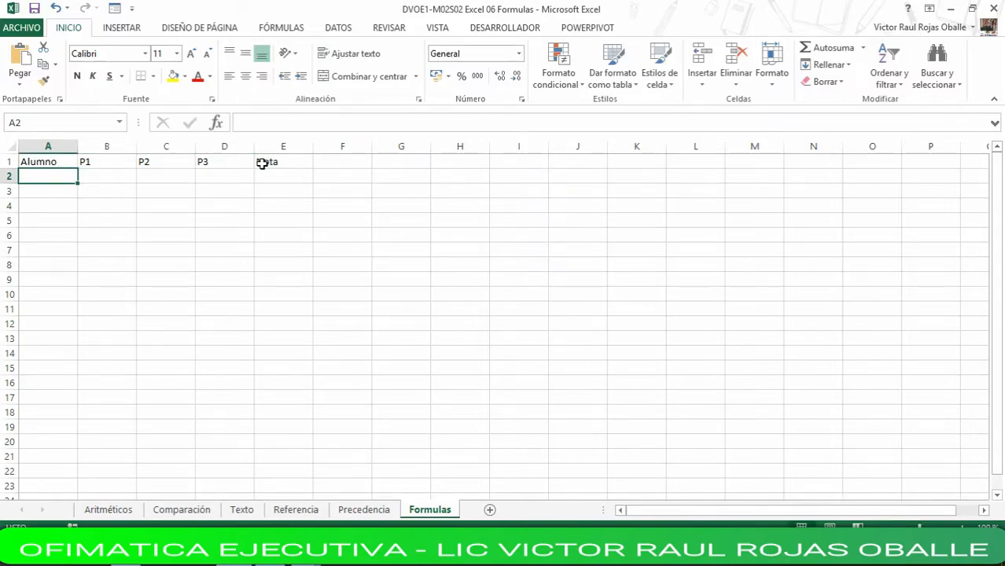
type("Alumno")
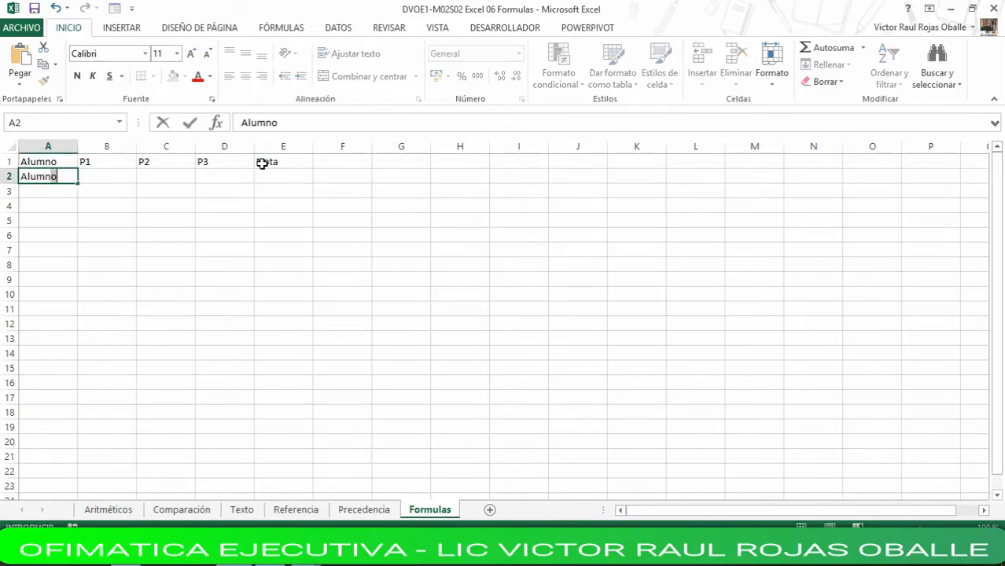
type(" 1")
key("Return")
key("Up")
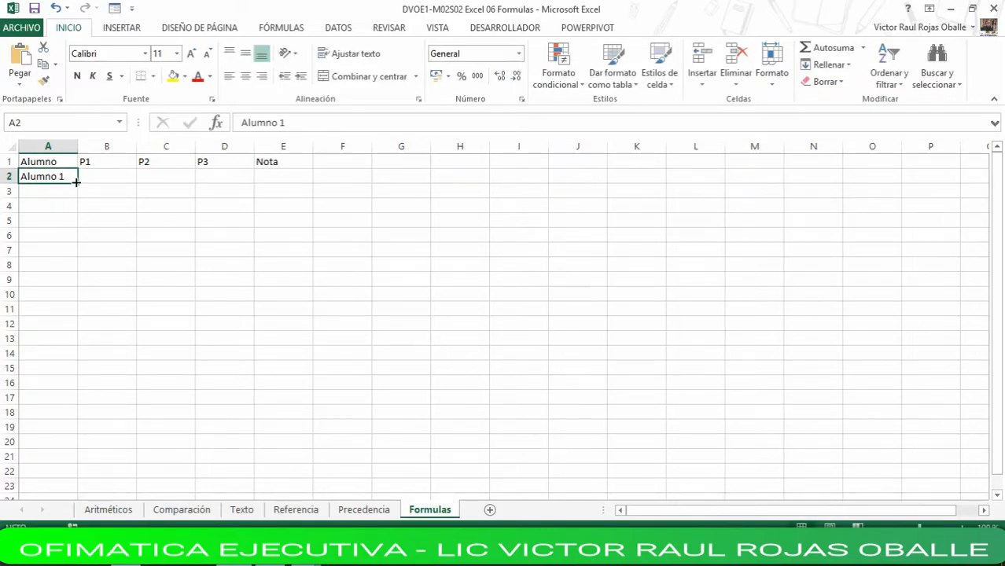
left_click_drag(77, 183, 77, 202)
Step: Enter the P1 scores: 13 for Alumno 1 and 14 for Alumno 2
left_click(105, 179)
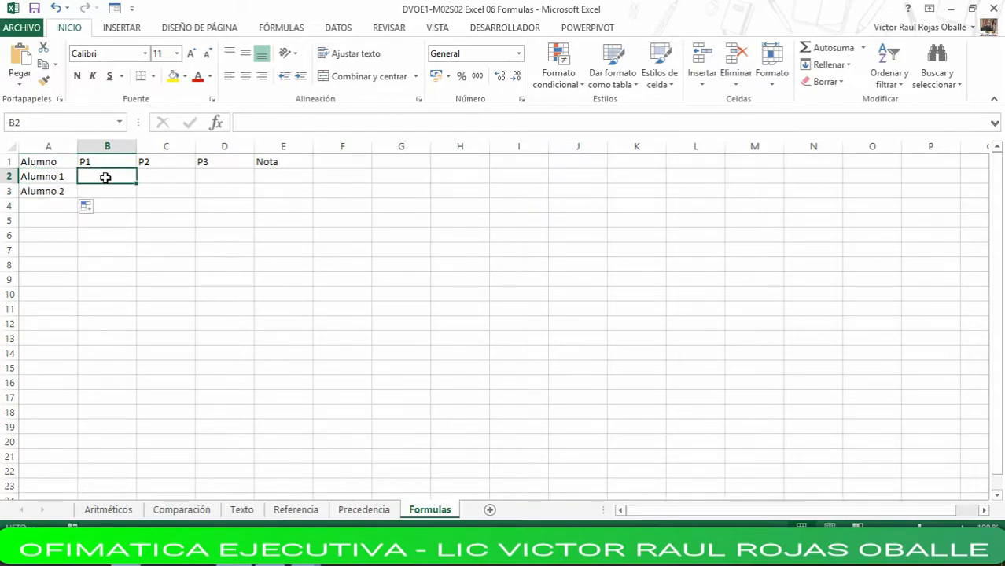
type("13")
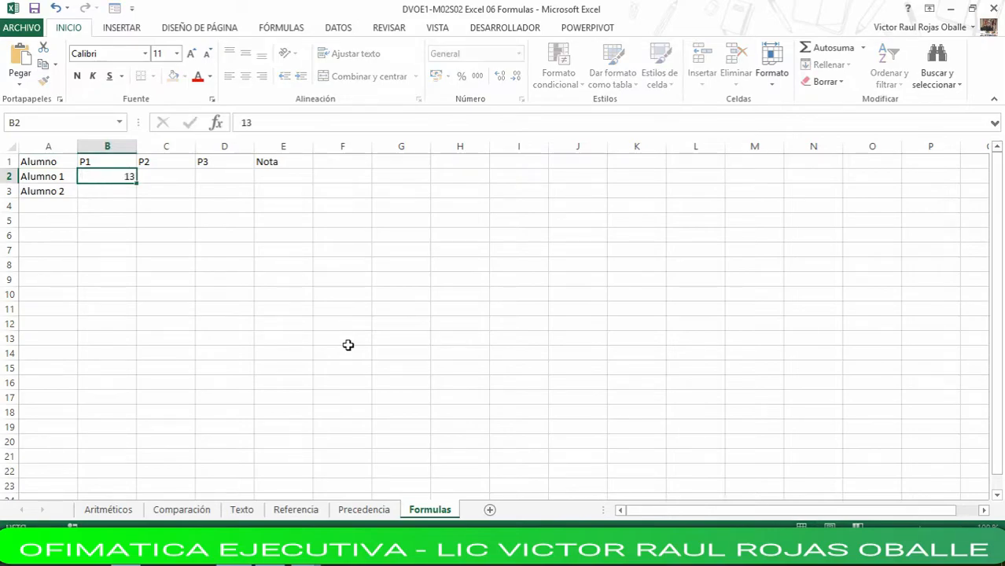
key("Return")
type("14")
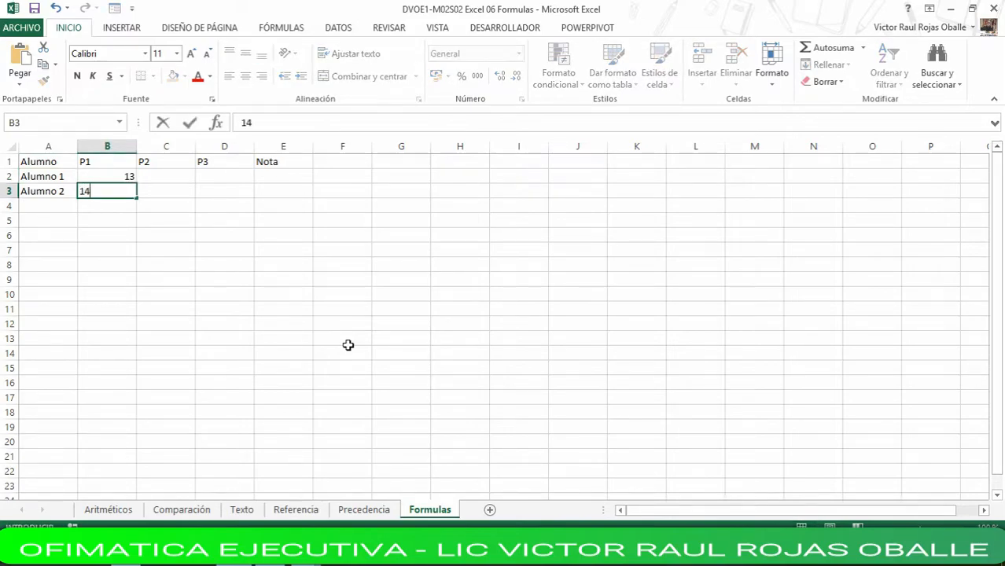
key("Up")
Step: Enter the P2 scores: 12 for Alumno 1 and 10 for Alumno 2
key("Right")
type("12")
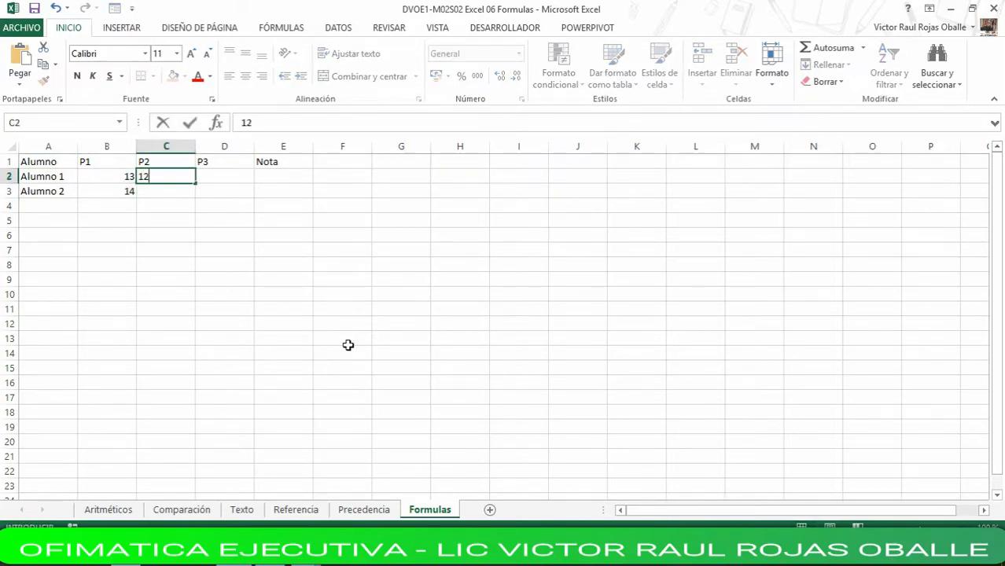
key("Return")
type("10")
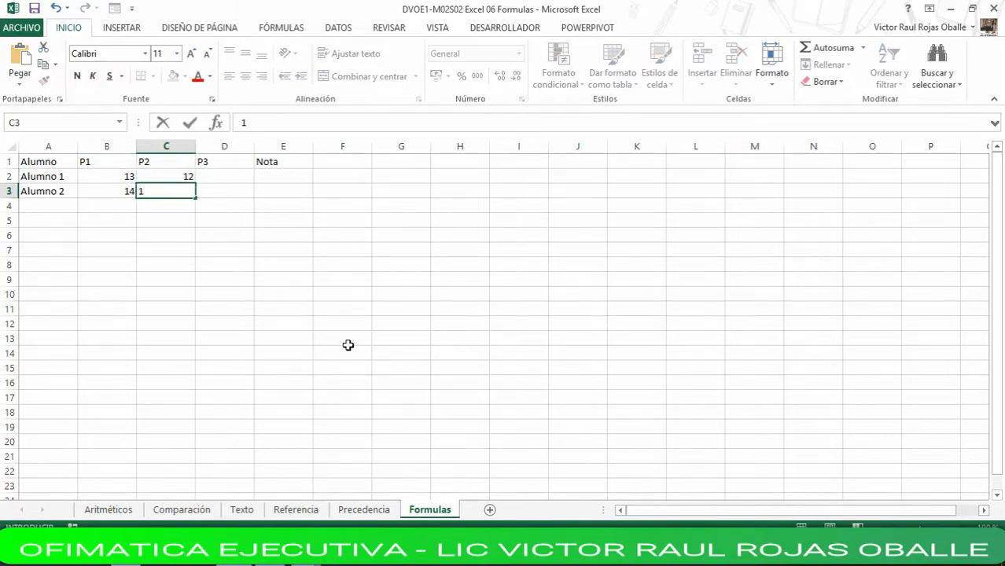
key("Tab")
Step: Enter the P3 scores: 9 for Alumno 1 and 11 for Alumno 2
key("Up")
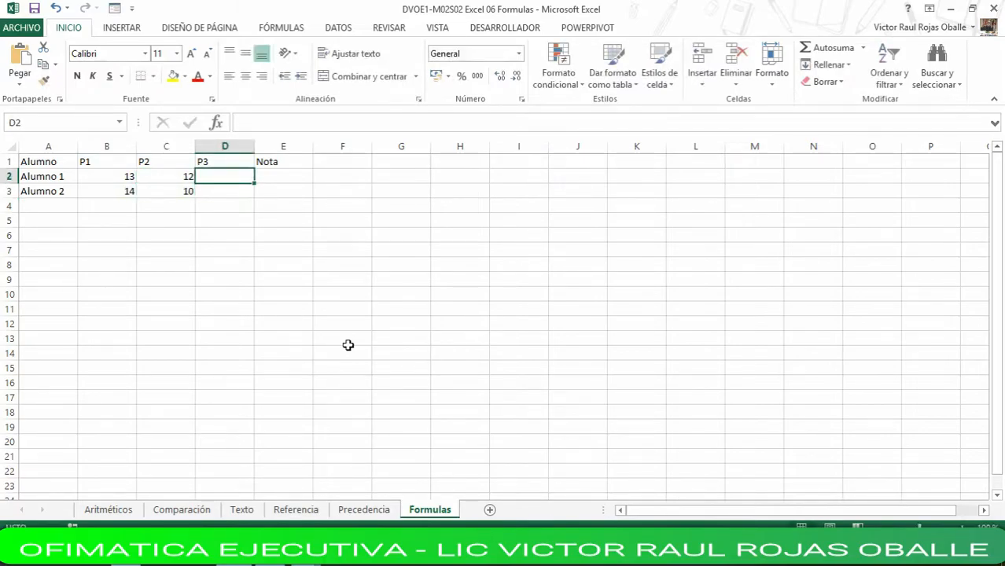
type("9")
key("Return")
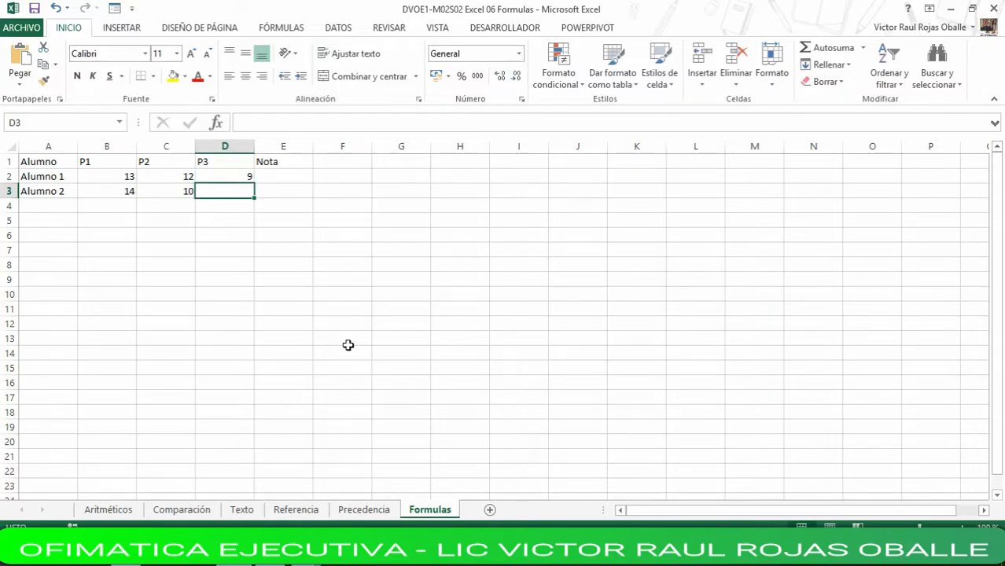
type("11")
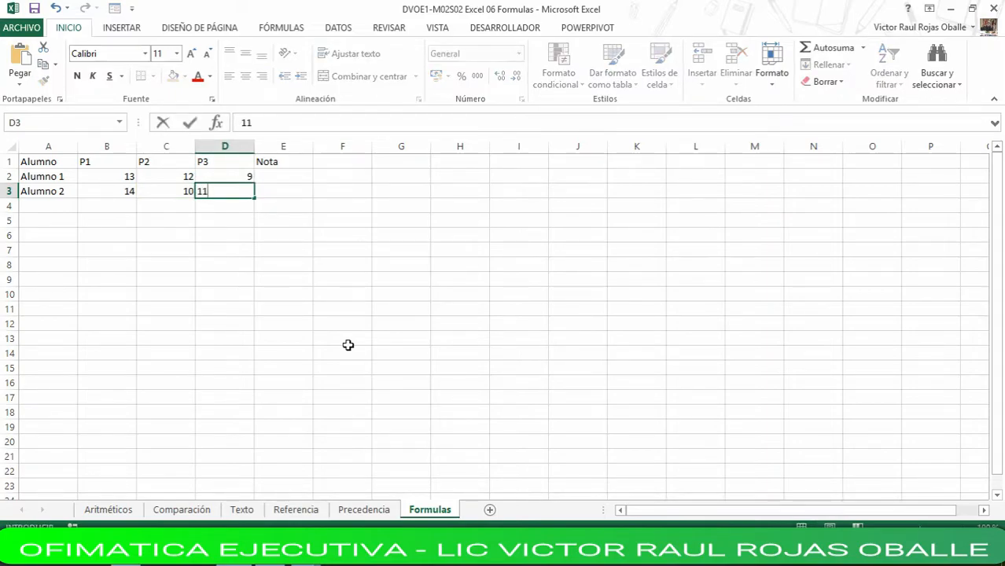
key("Left")
key("Left")
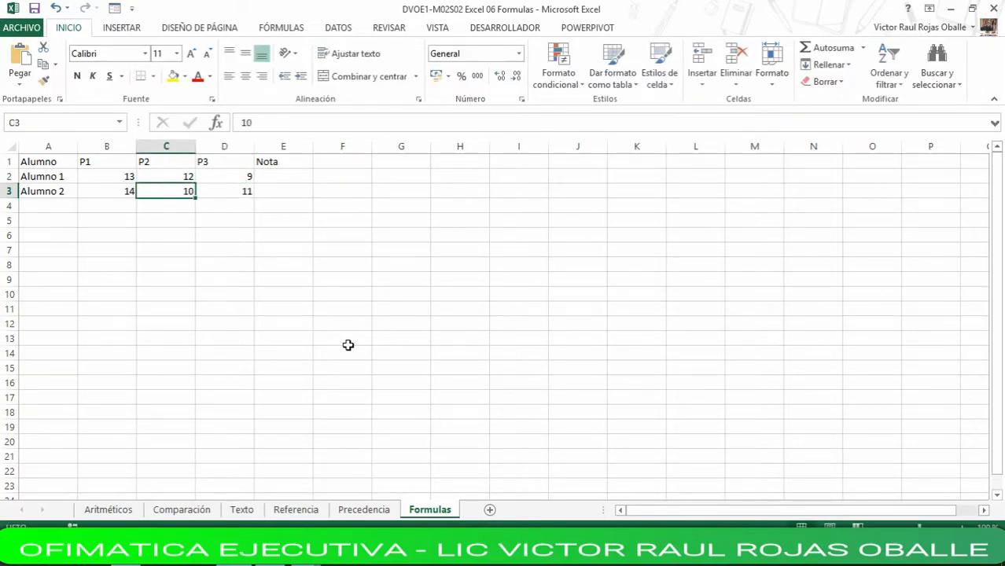
key("Left")
key("Right")
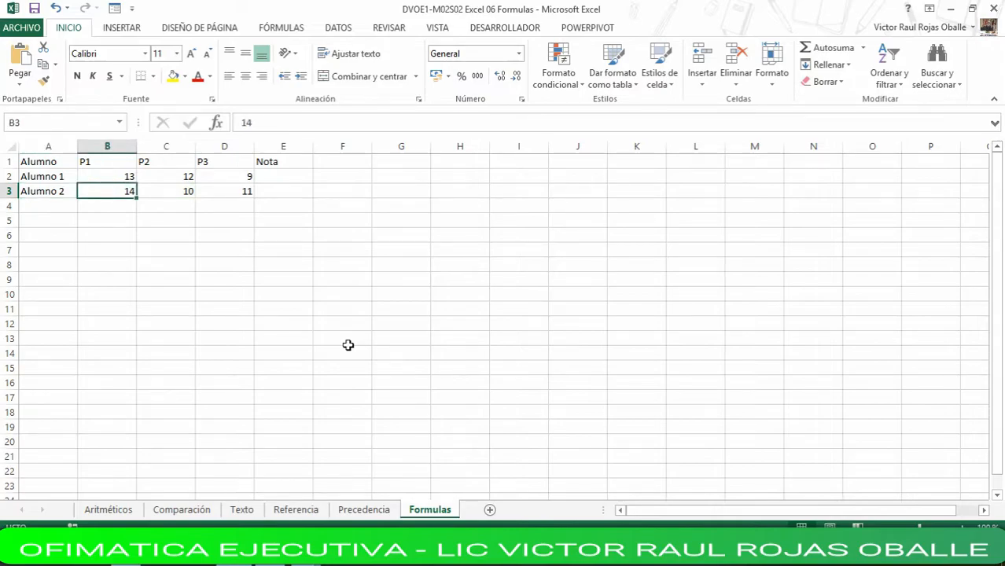
key("Right")
key("Right")
key("Right")
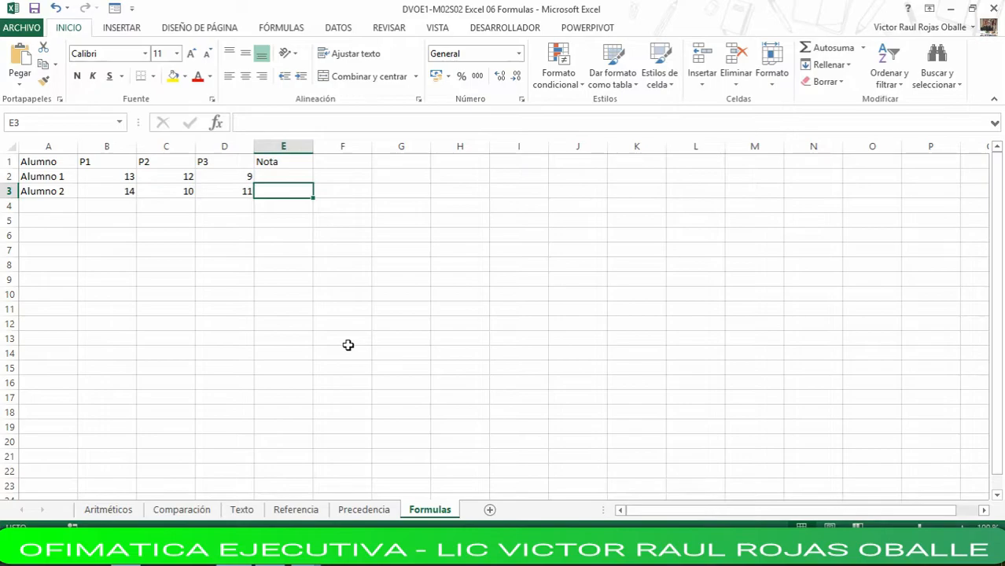
key("Up")
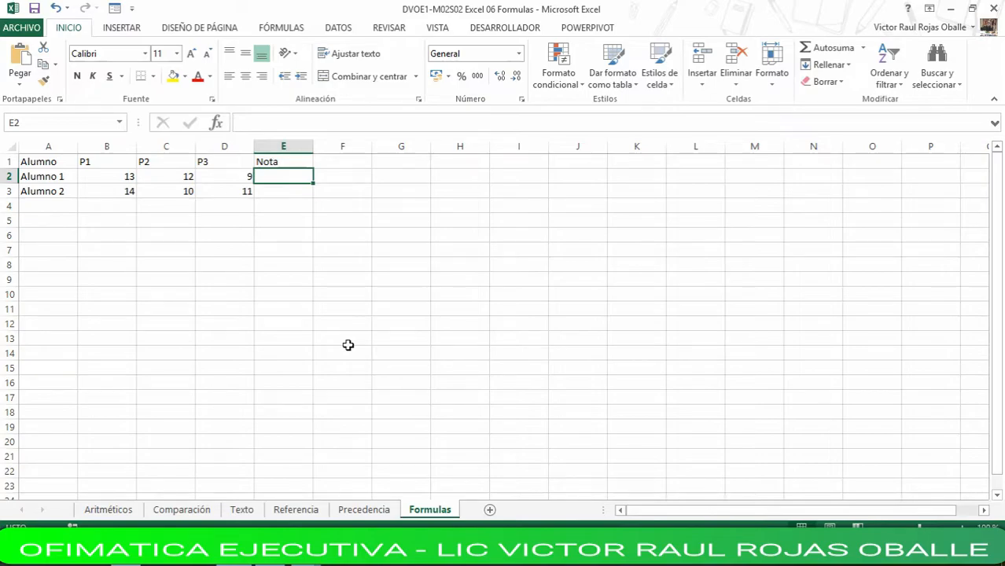
key("Down")
key("Down")
Step: Enter the formula =B2+C2+D2 in E2 to add up Alumno 1's three scores
key("Up")
key("Up")
type("=")
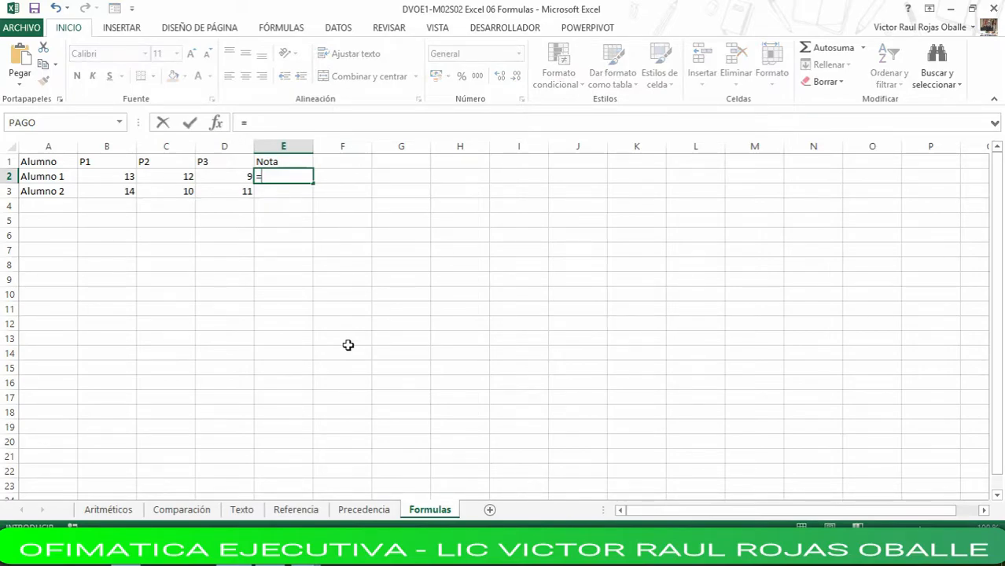
key("Left")
key("Left")
key("Left")
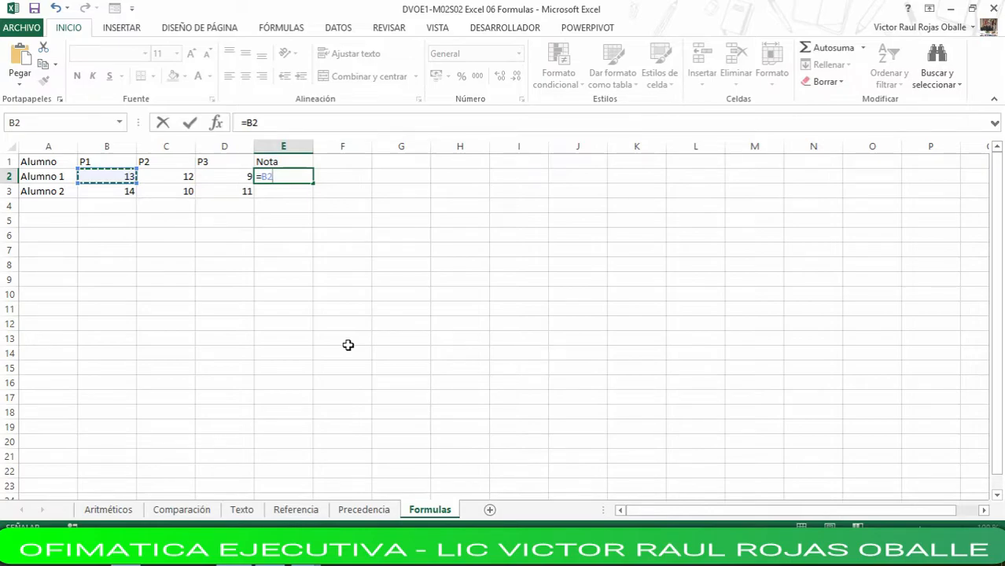
type("+")
key("Left")
key("Left")
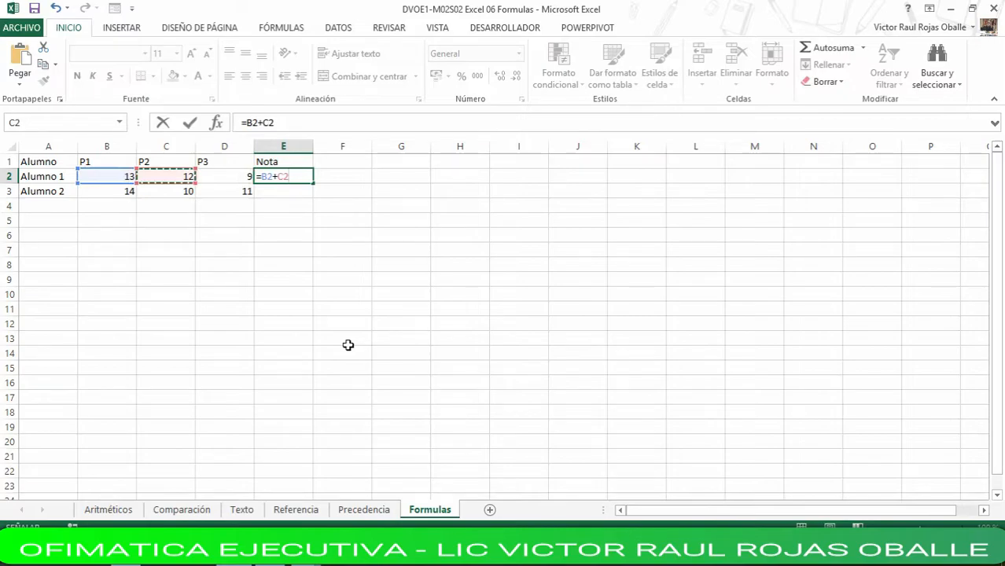
type("+")
key("Left")
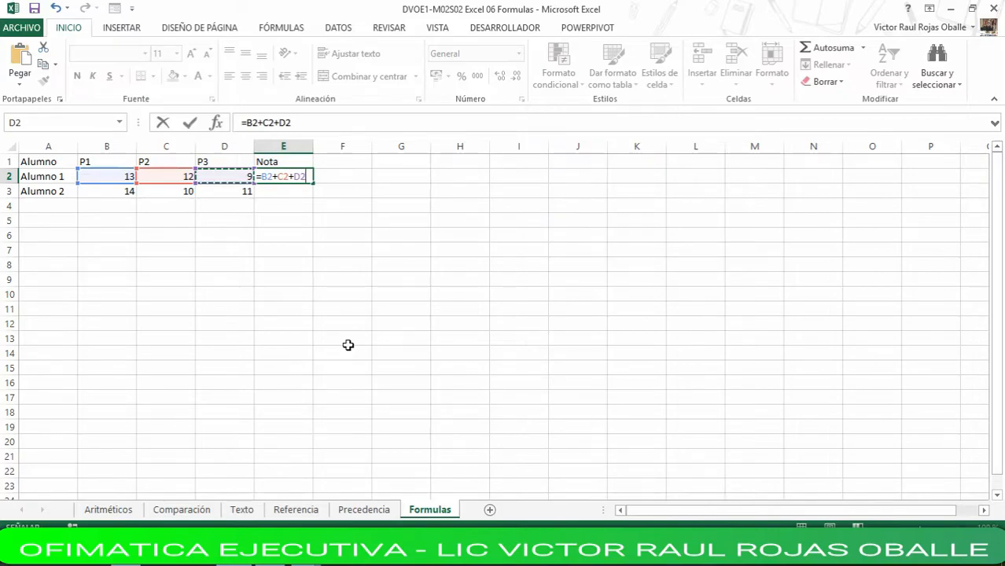
key("Return")
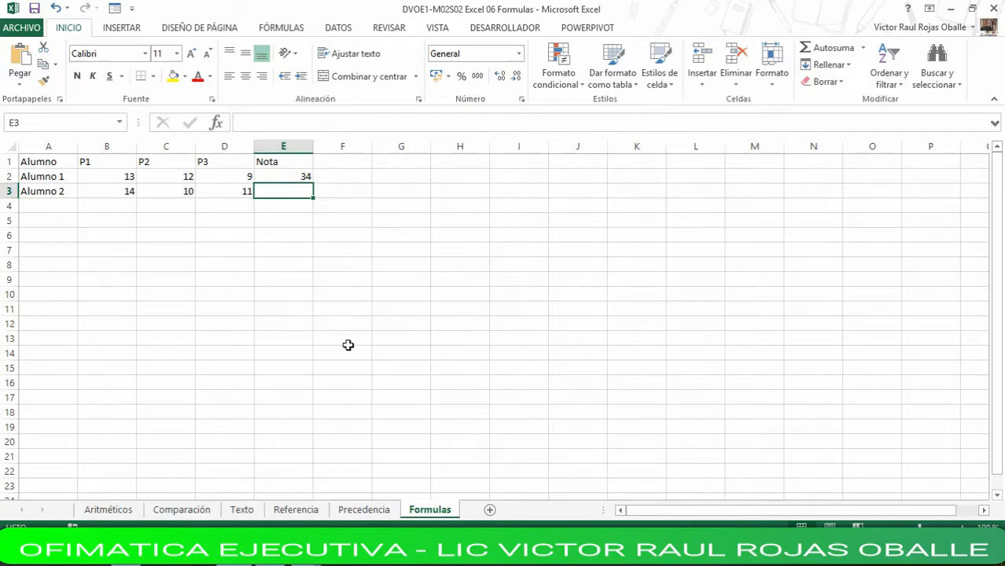
key("Up")
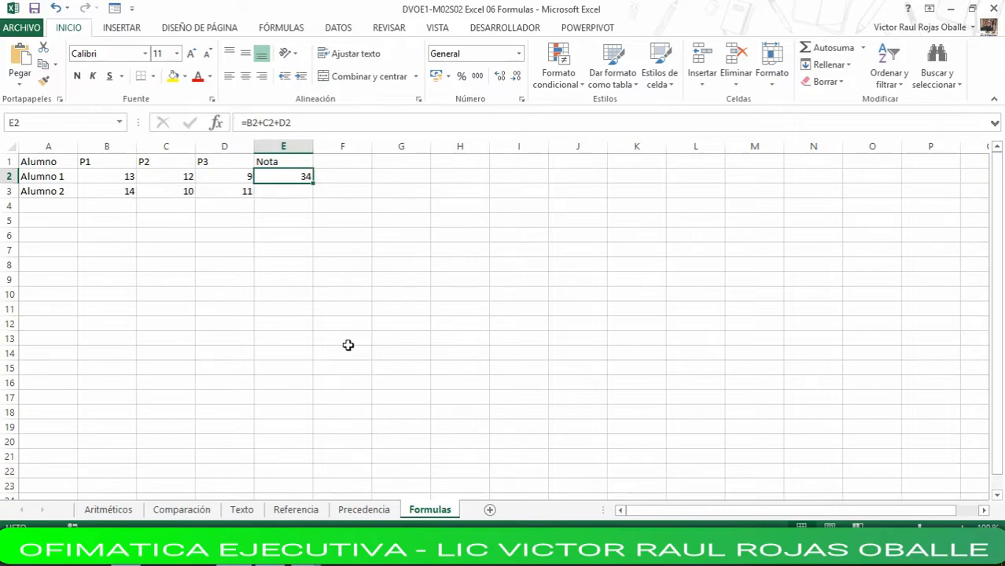
Step: Change Alumno 1's Nota formula in E2 to =(B2+C2+D2)/3 to average the three scores
left_click(246, 126)
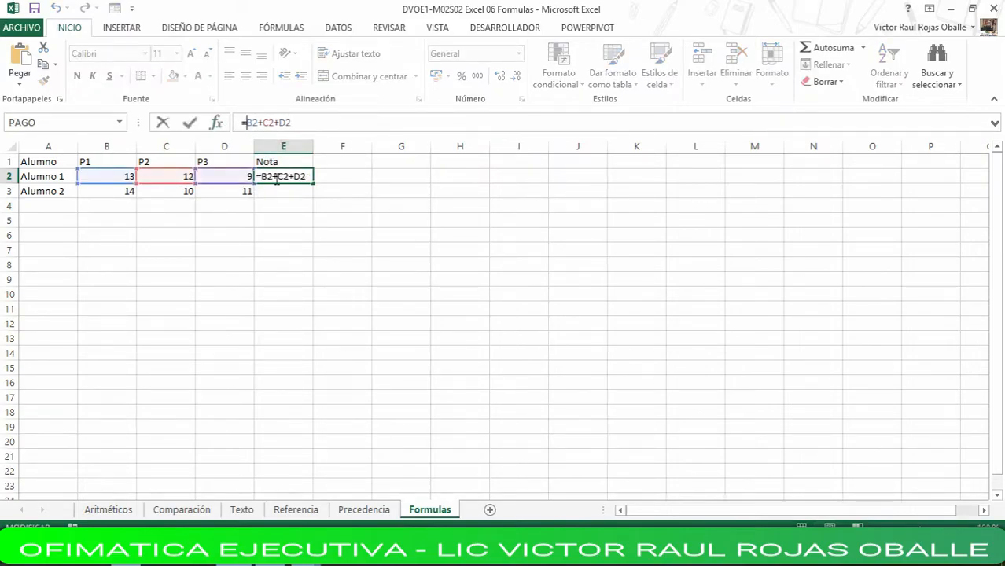
type("(")
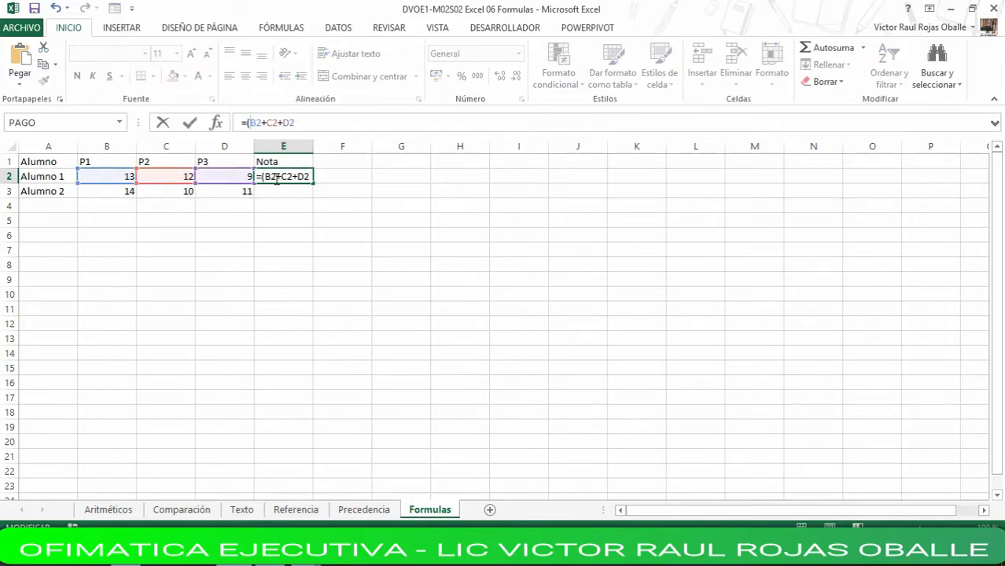
key("End")
type(")/3")
key("Return")
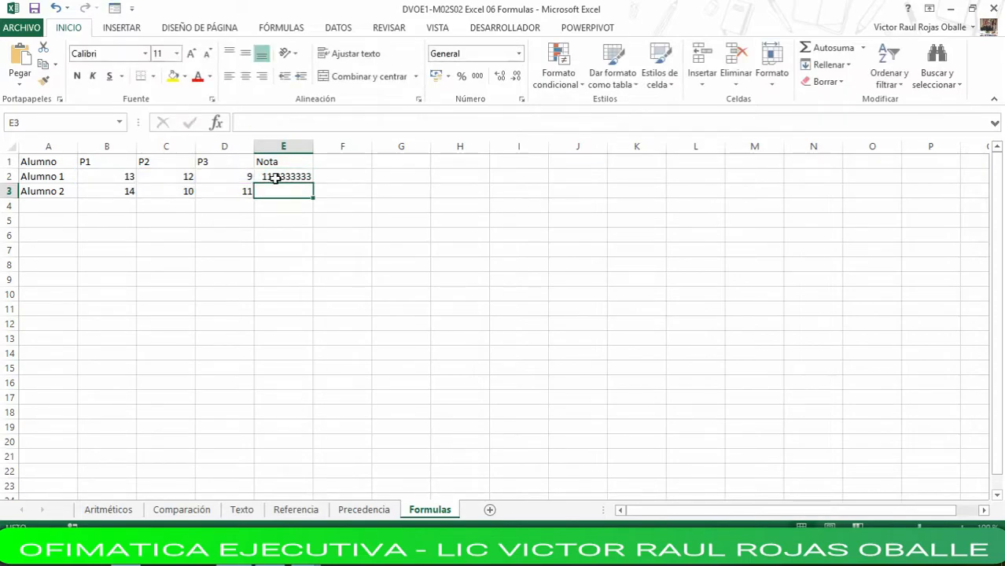
Step: Reduce the number format of Alumno 1's Nota in E2 to two decimal places
left_click(274, 178)
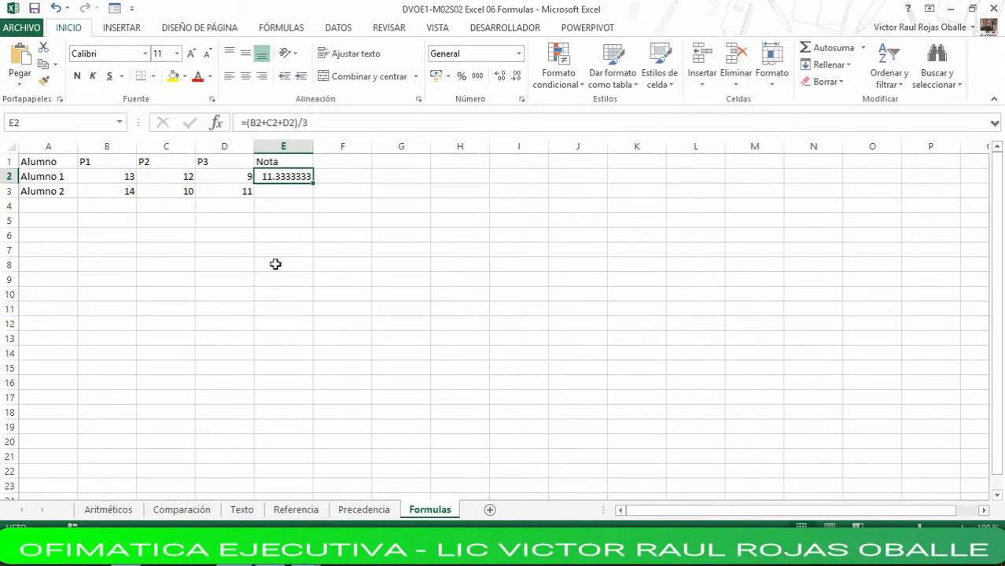
left_click(516, 79)
left_click(515, 80)
left_click(516, 79)
left_click(516, 81)
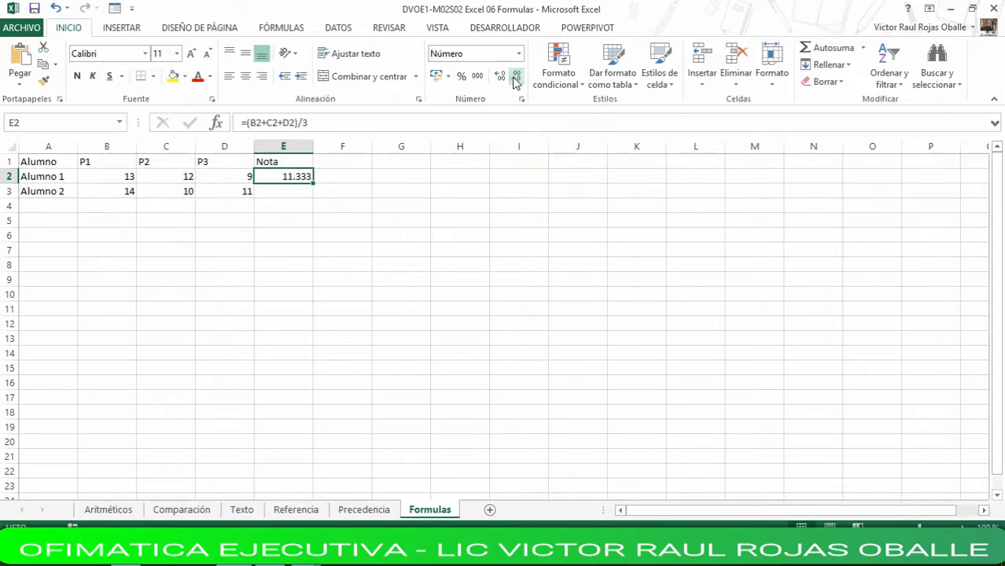
left_click(516, 79)
key("Return")
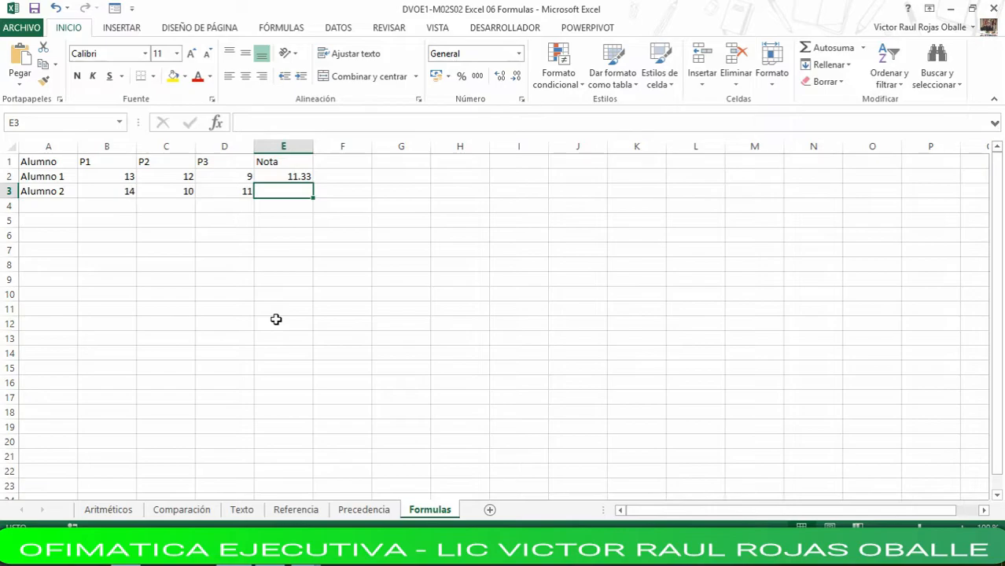
Step: Enter the formula =PROMEDIO(B3:D3) in E3 to average Alumno 2's three scores
type("=")
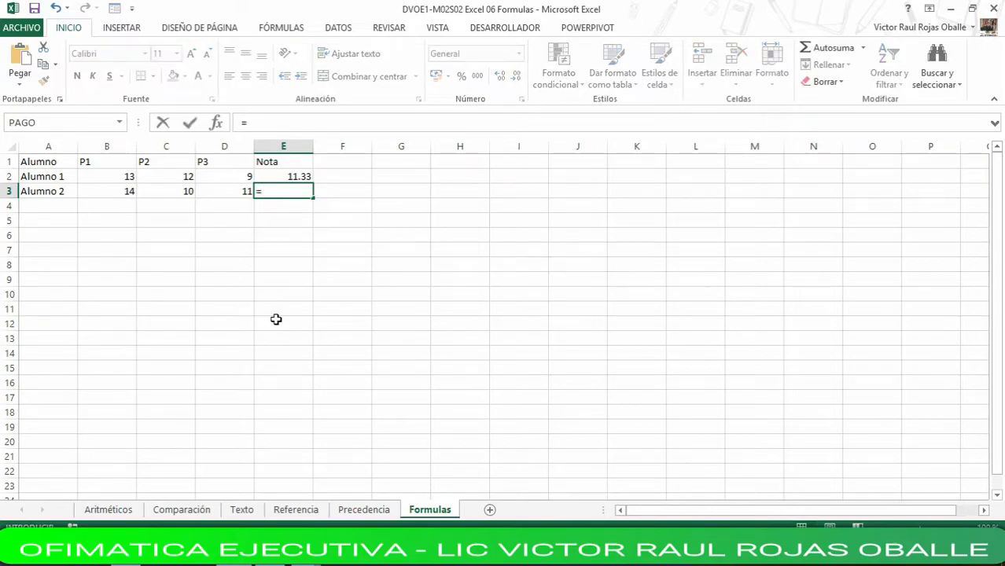
type("pro")
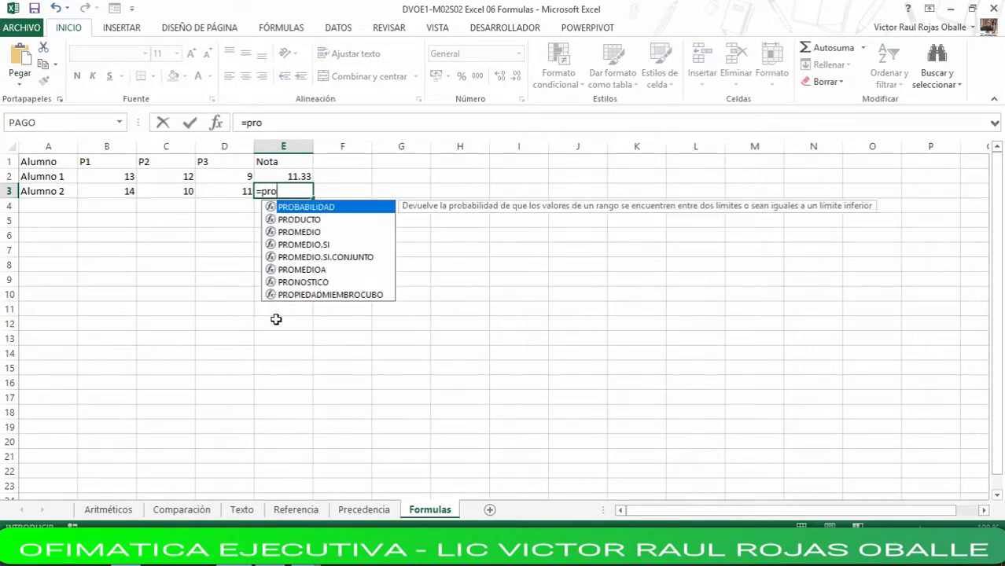
type("medio")
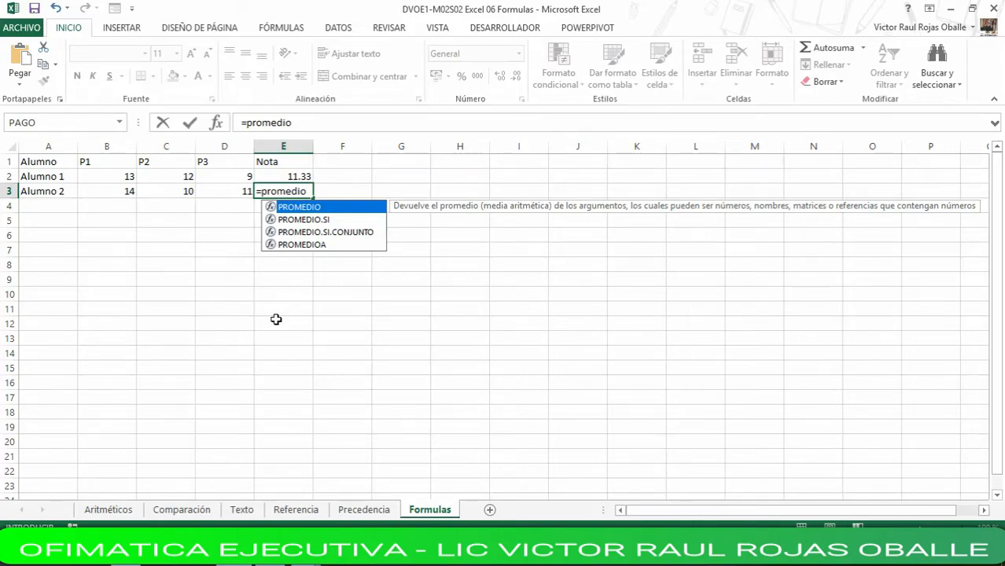
type("(")
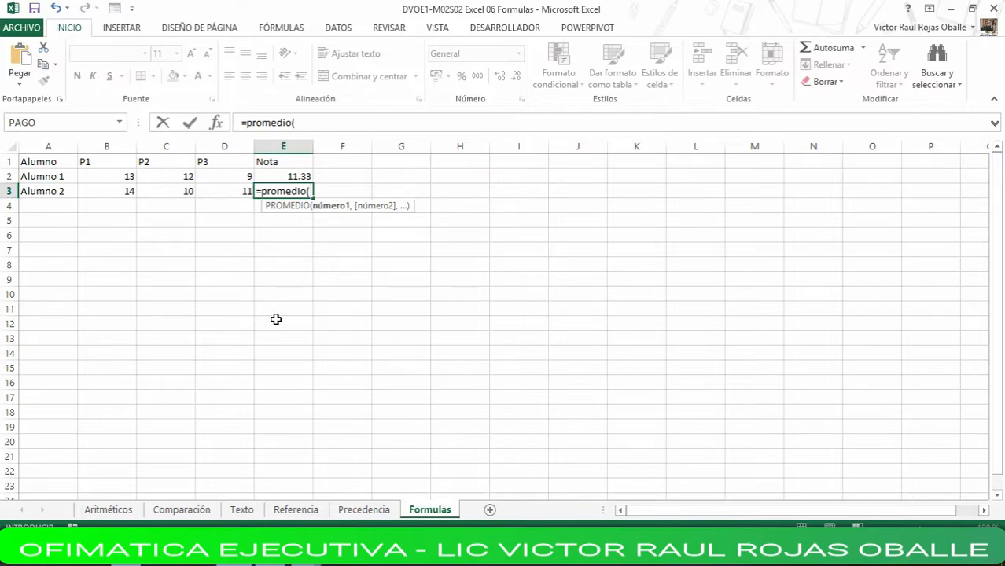
key("Left")
key("Left")
key("Left")
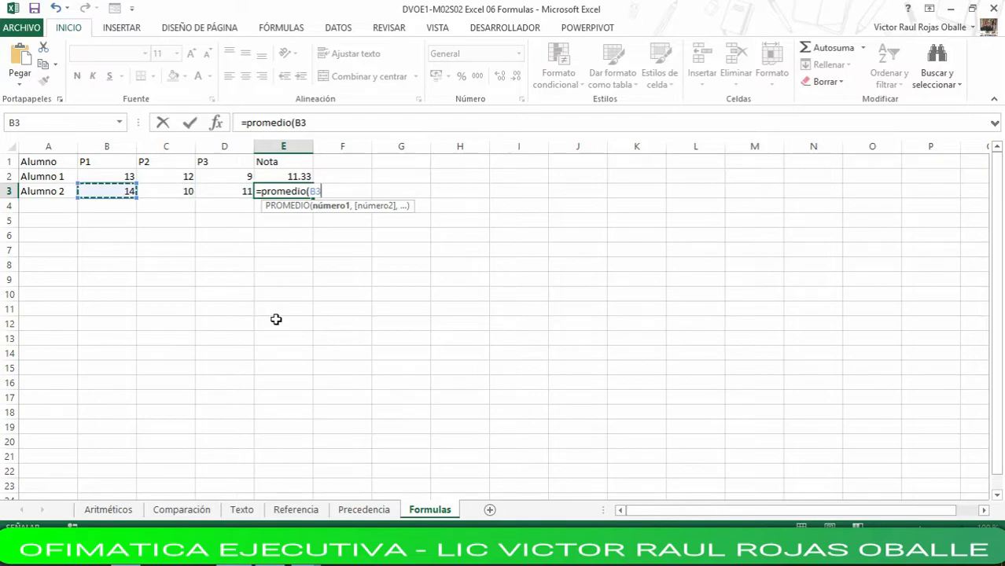
key("shift+Right")
key("shift+Right")
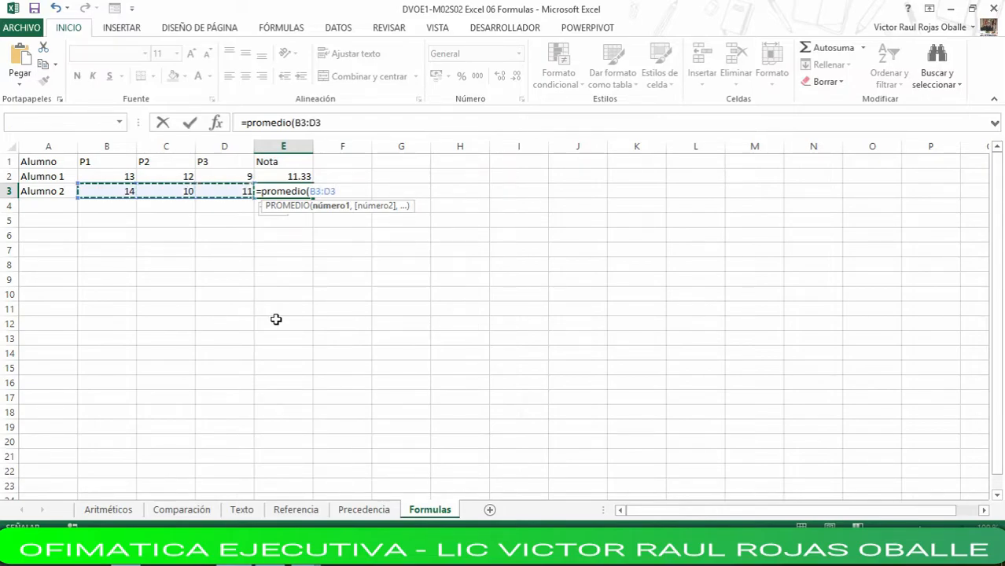
key("Return")
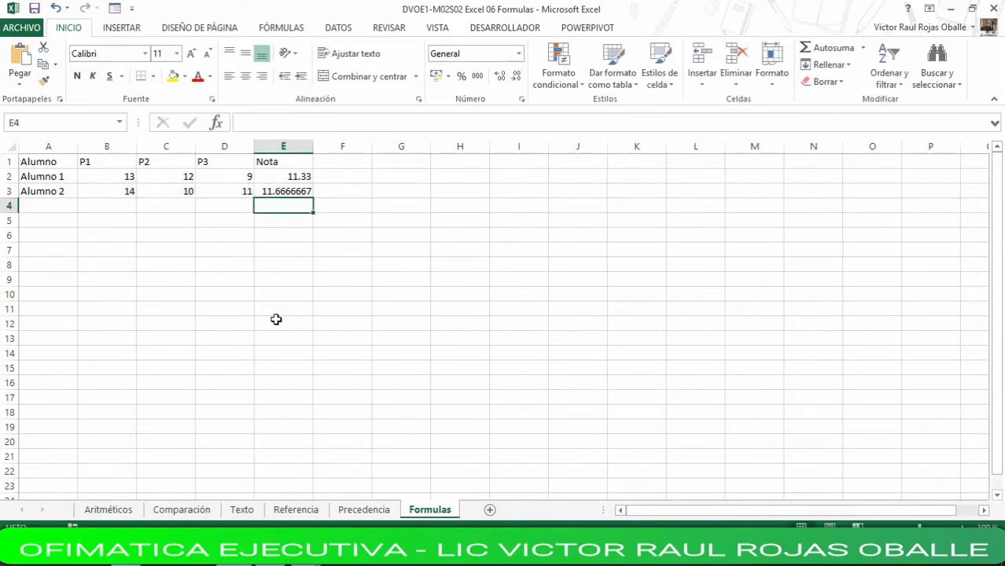
Step: Reduce the number format of Alumno 2's Nota in E3 to two decimal places
left_click(288, 191)
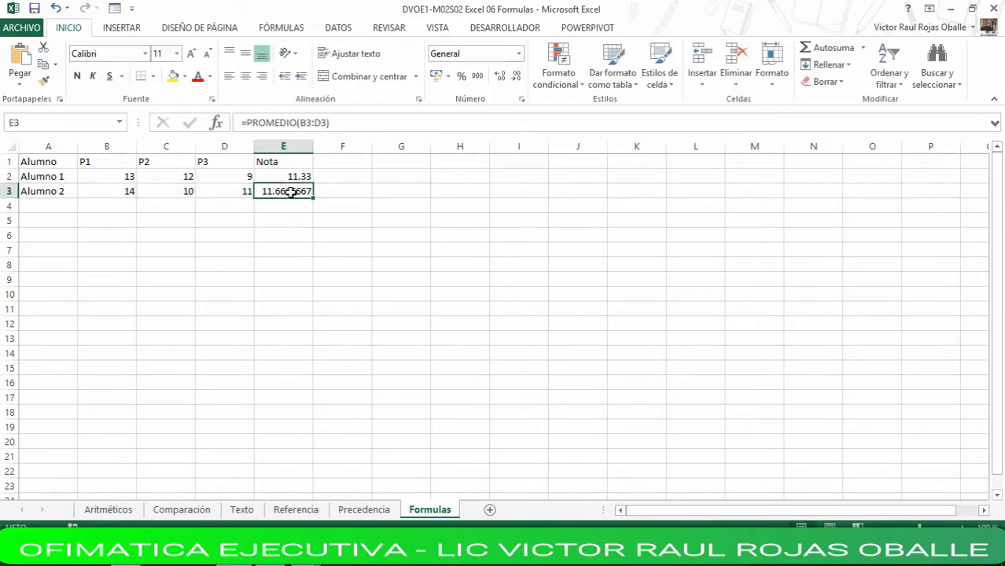
left_click(517, 77)
left_click(518, 77)
left_click(518, 77)
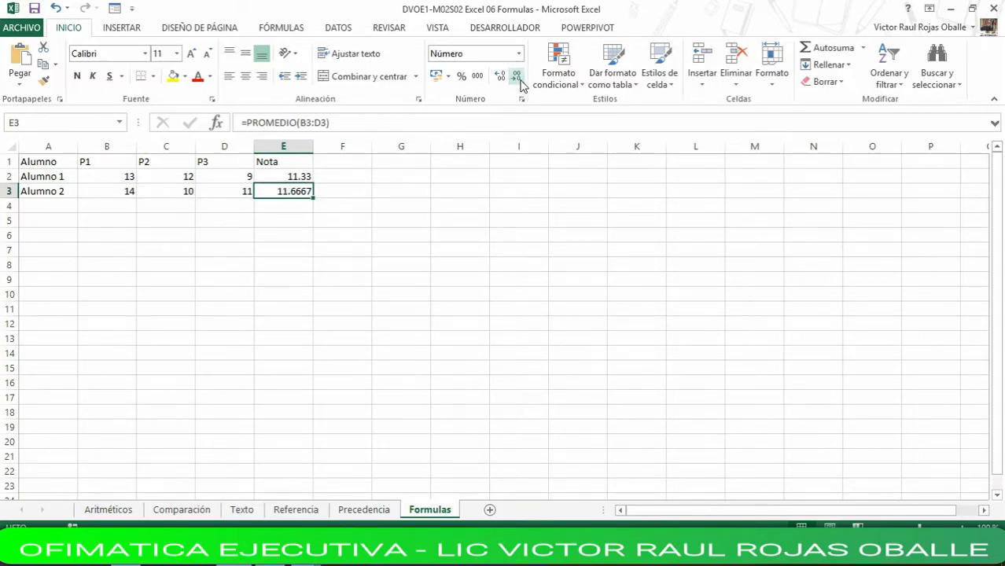
left_click(518, 77)
left_click(518, 77)
key("Left")
key("Left")
key("Left")
key("Left")
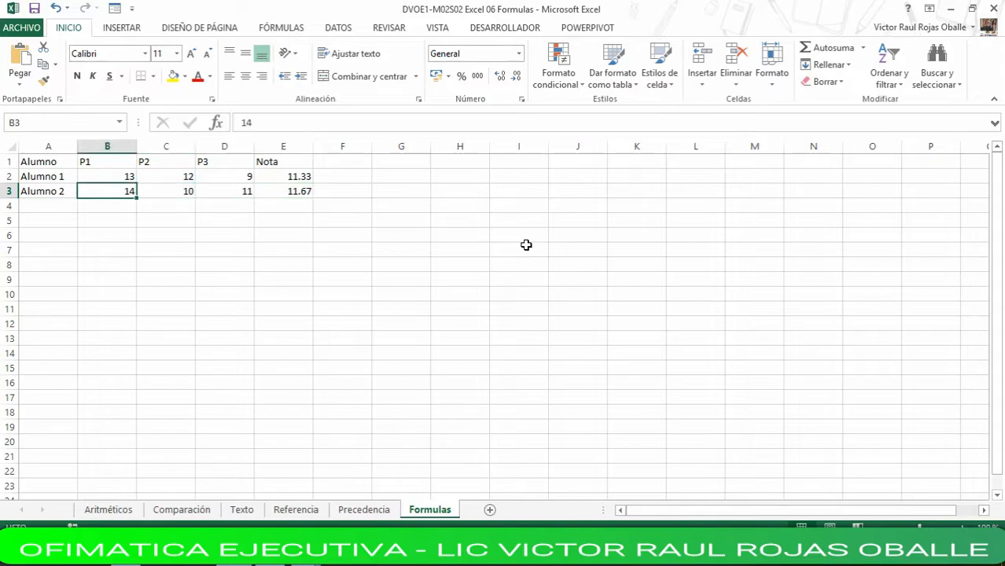
key("Down")
key("Down")
key("Down")
key("Down")
key("Down")
key("Up")
key("Up")
key("Up")
key("Up")
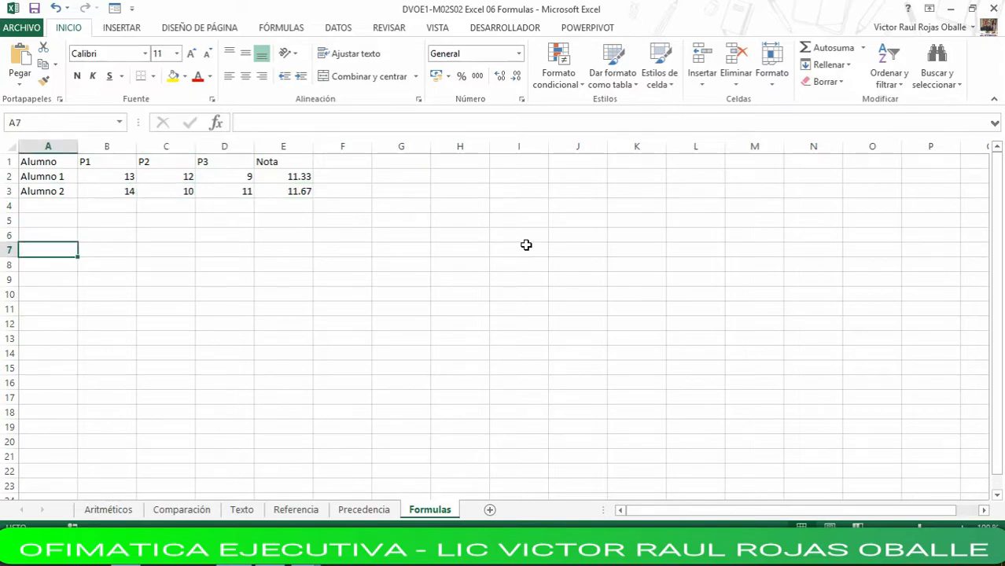
key("Down")
key("Down")
key("Down")
key("Up")
key("Up")
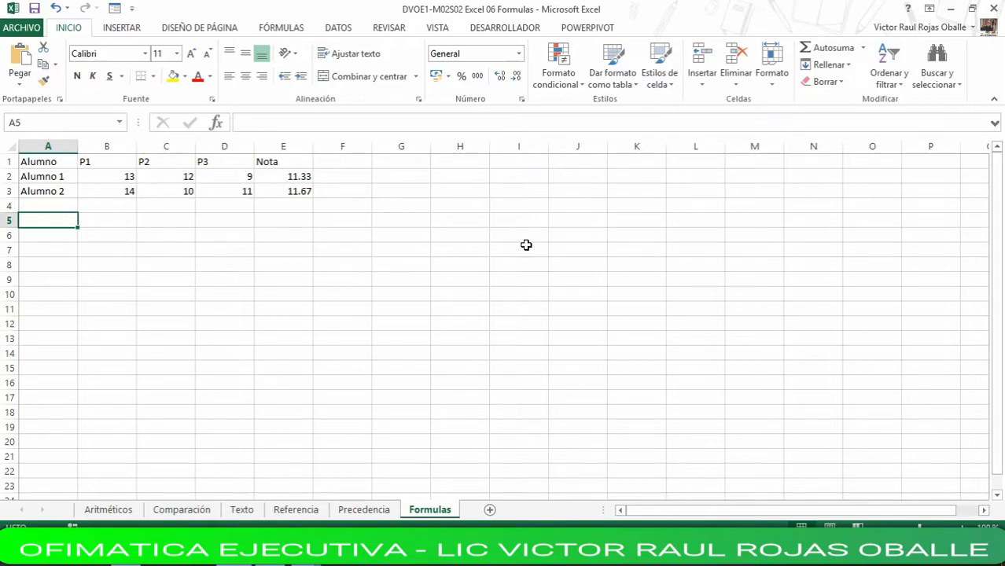
Step: Enter the label Promedio General in A7 and autofit the width of column A to its contents
key("Down")
key("Down")
type("Prom")
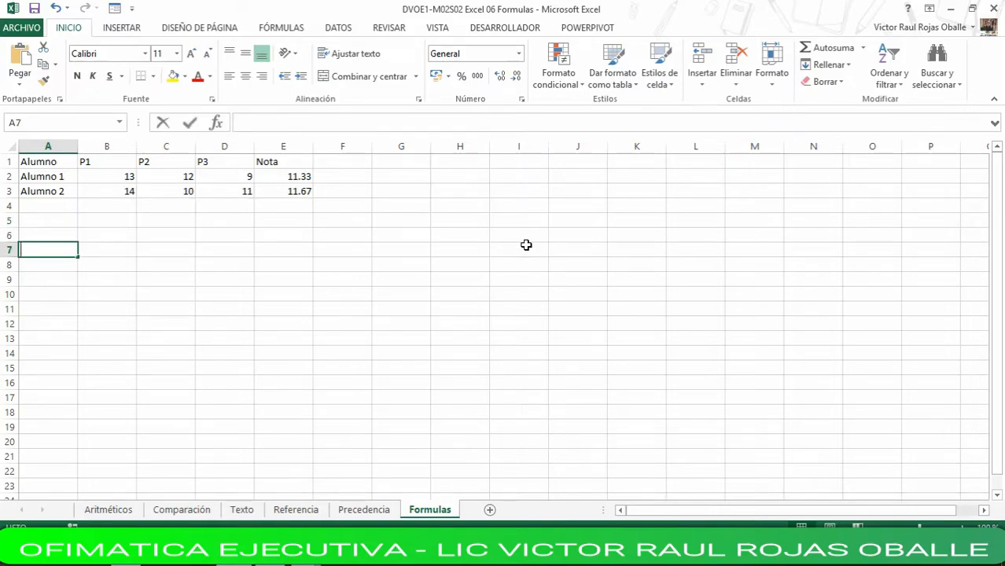
type("edio")
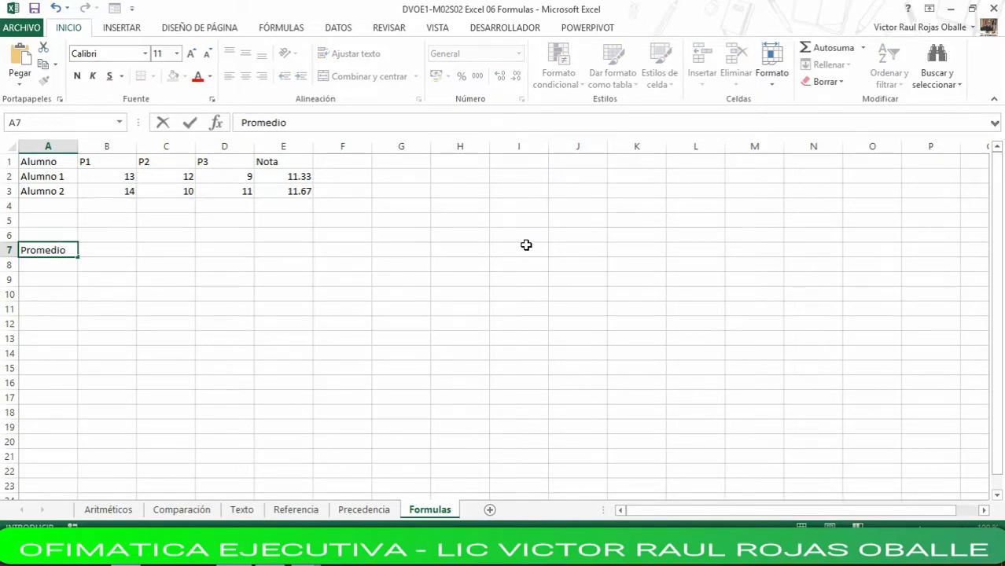
type(" General")
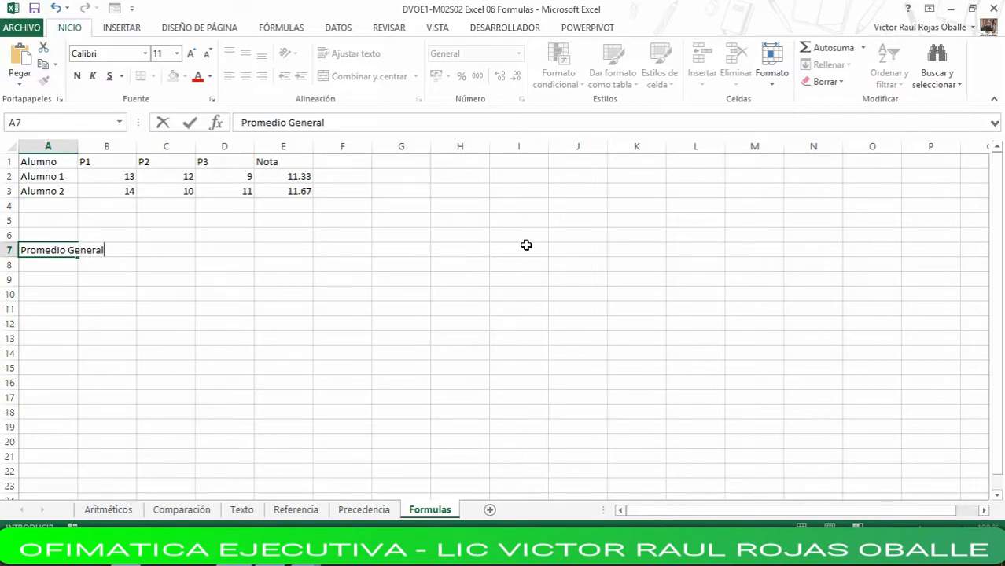
key("Tab")
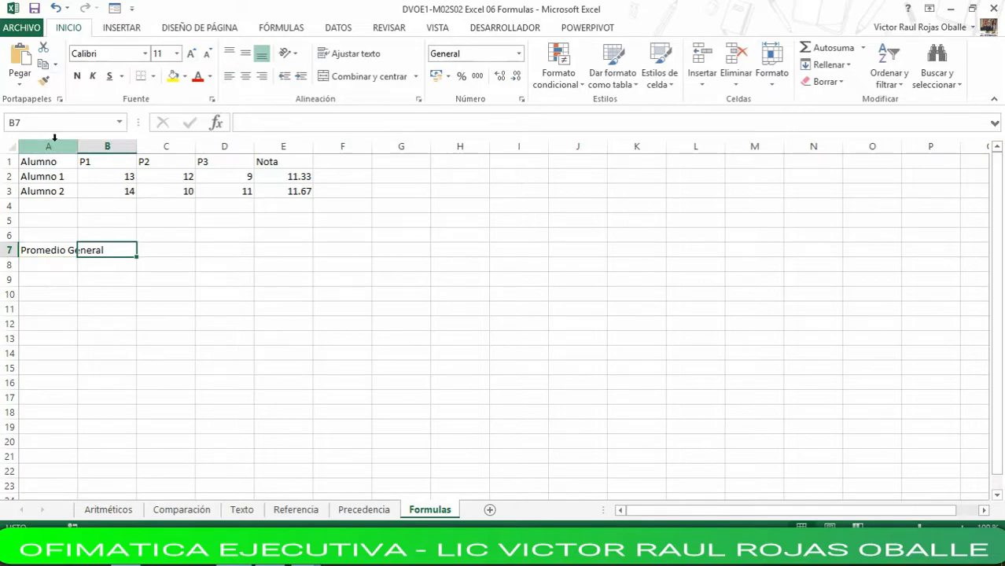
left_click(51, 146)
double_click(75, 144)
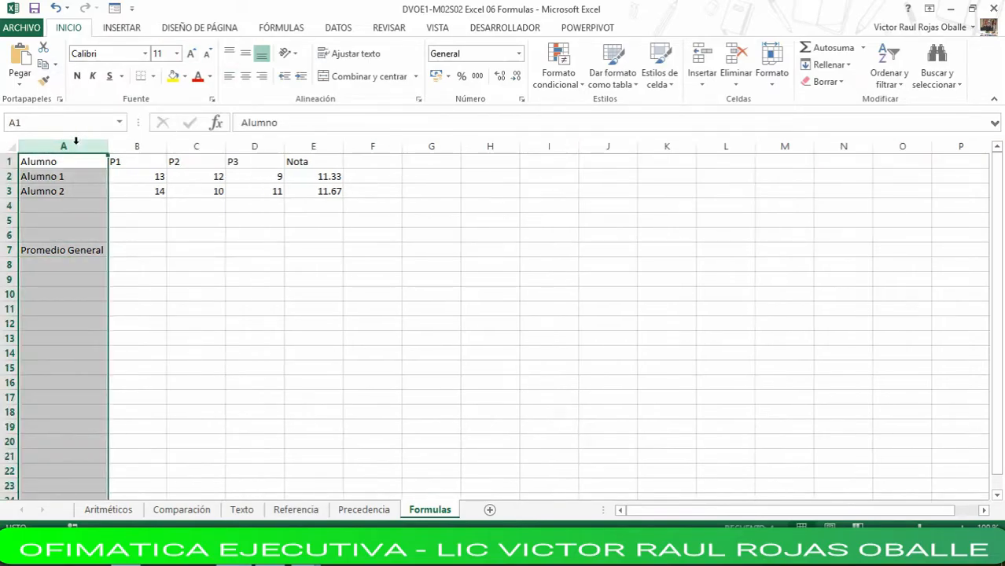
Step: Calculate the overall average in B7 with =PROMEDIO(B2:D3) and format it with two decimal places
left_click(139, 250)
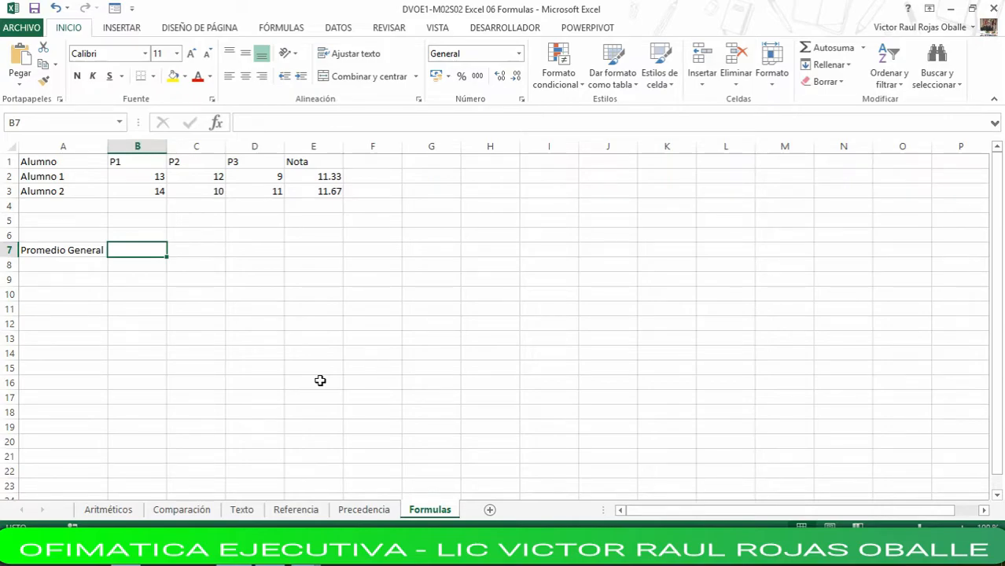
type("=")
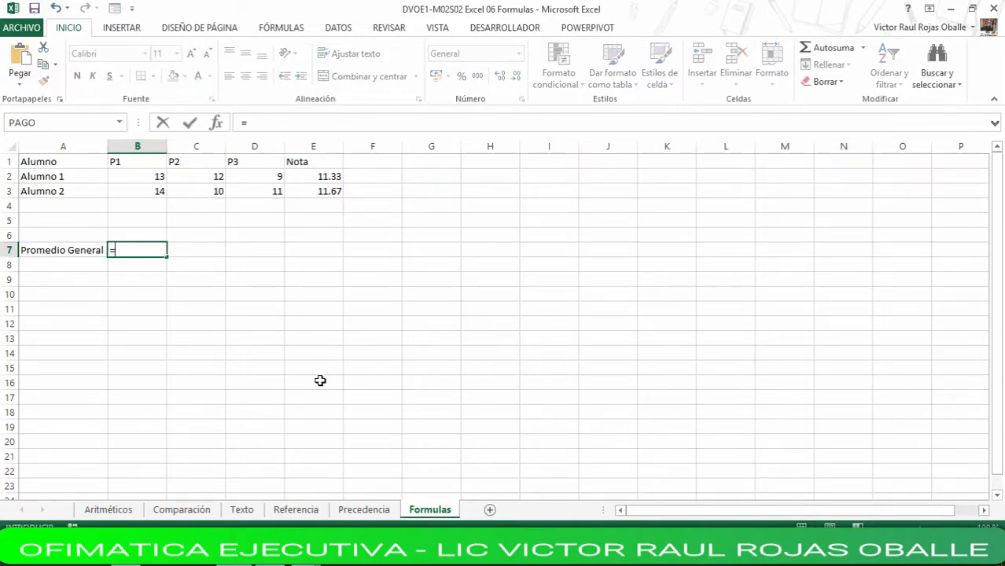
type("promedio")
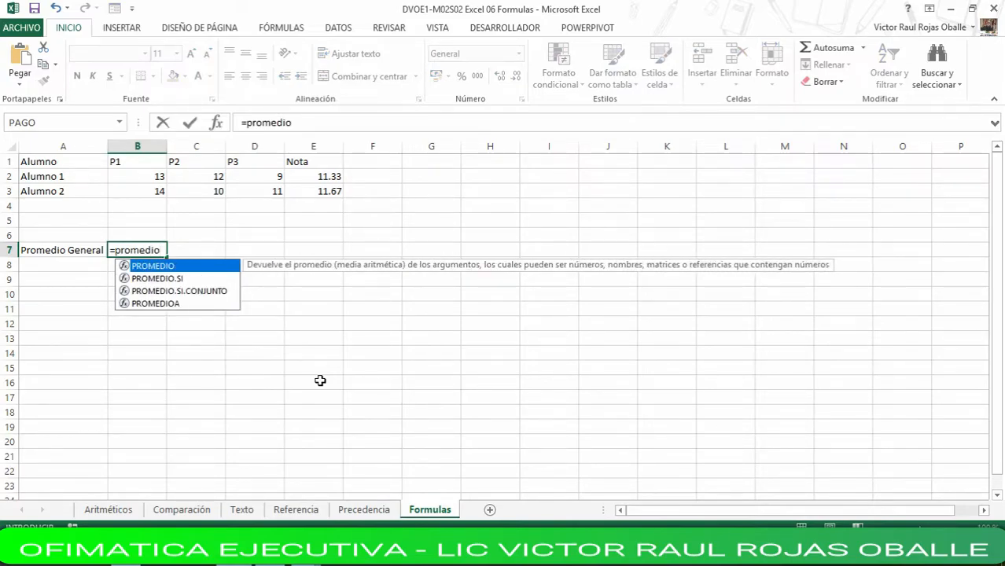
type("(")
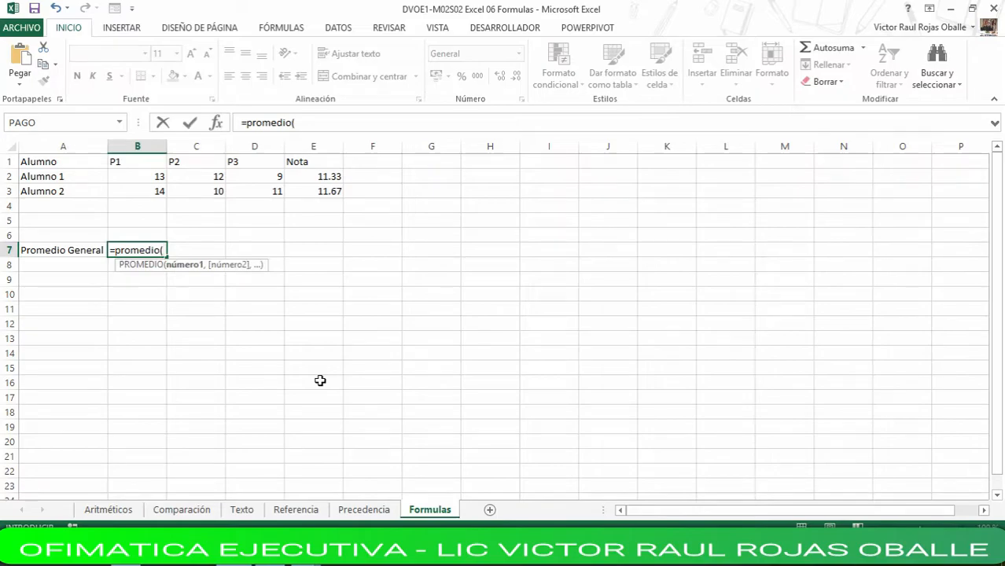
left_click_drag(143, 177, 247, 189)
type(")")
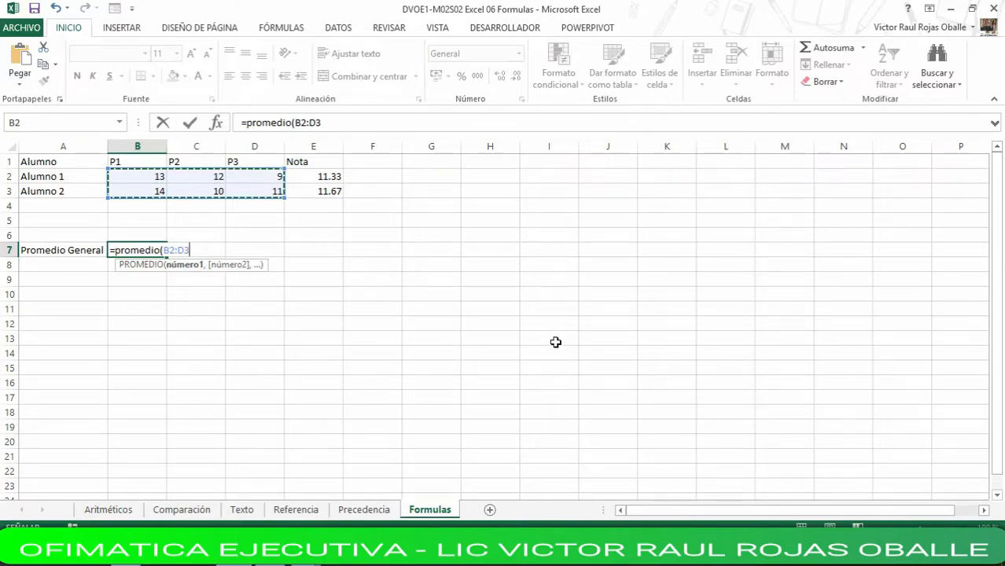
key("Return")
key("Up")
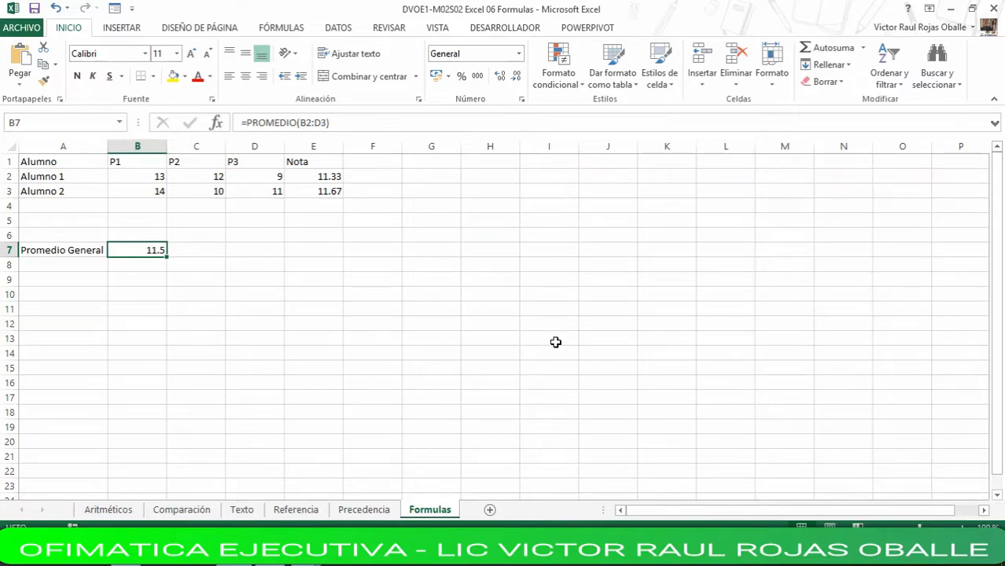
left_click(500, 76)
Step: Enter the label Nota mas Alta in A8, below Promedio General
key("Down")
key("Left")
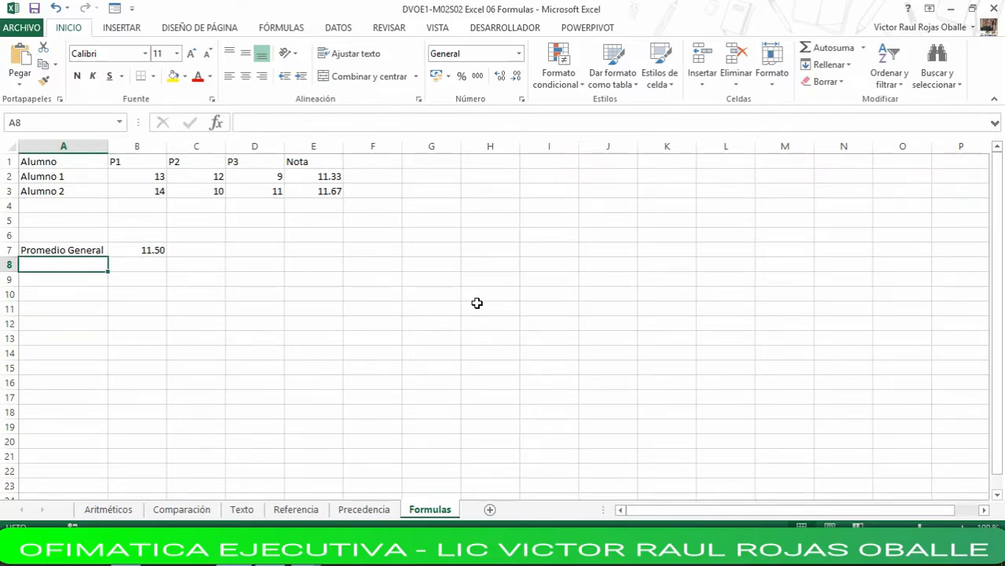
type("No")
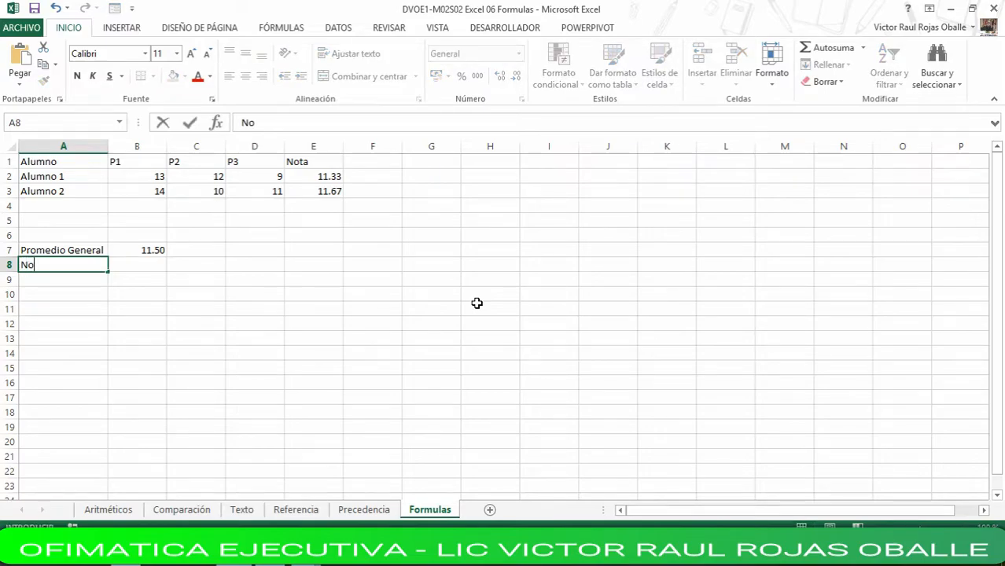
type("ta mas Alta")
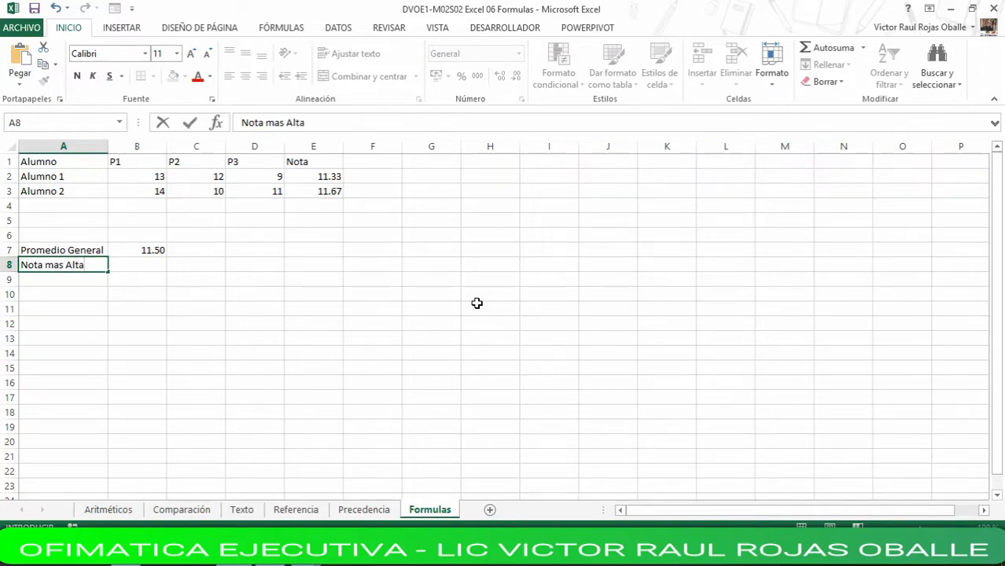
key("Tab")
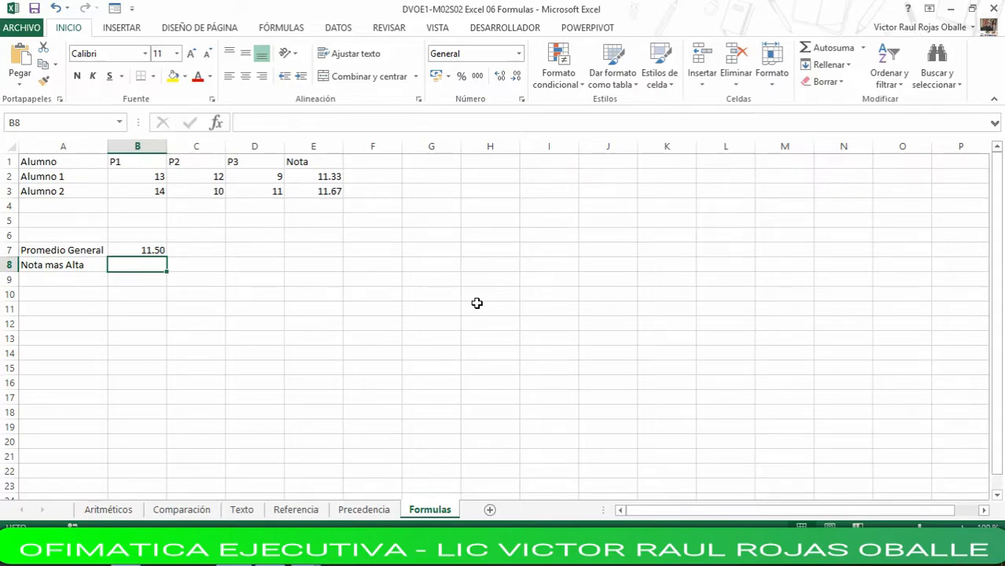
Step: Calculate the highest score in B8 with =MAX(B2:D3), using all the P1 to P3 scores of both students
type("=")
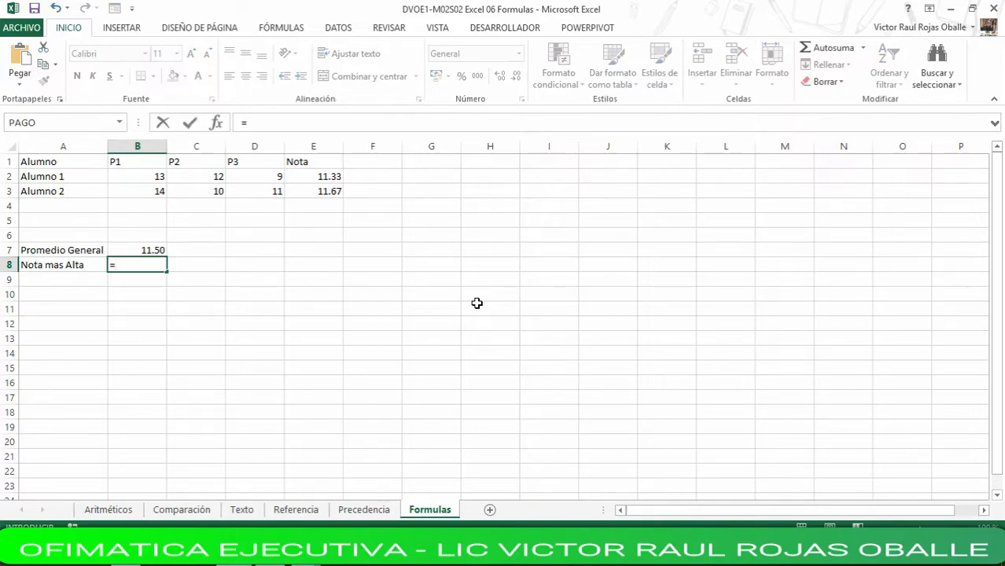
type("ma")
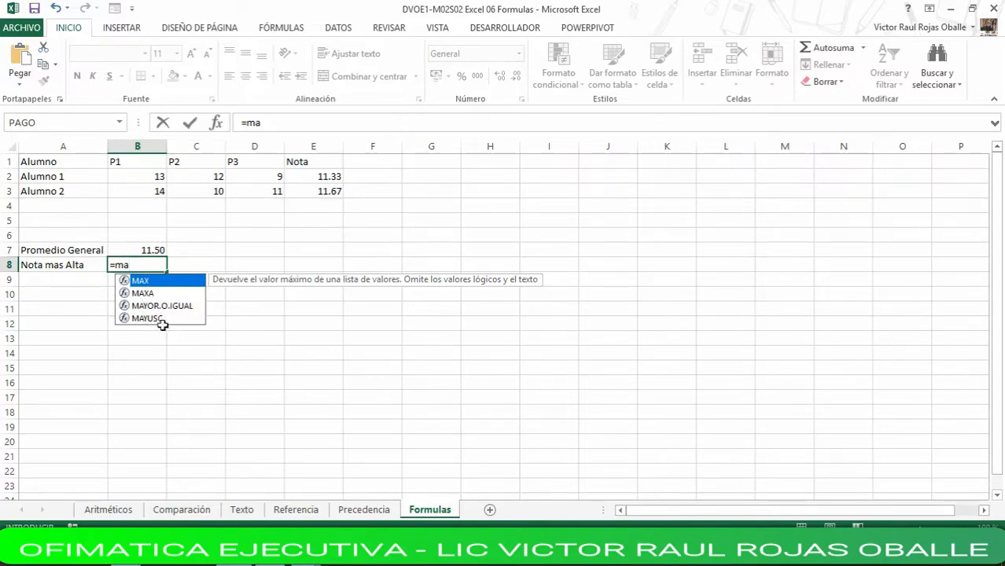
type("x")
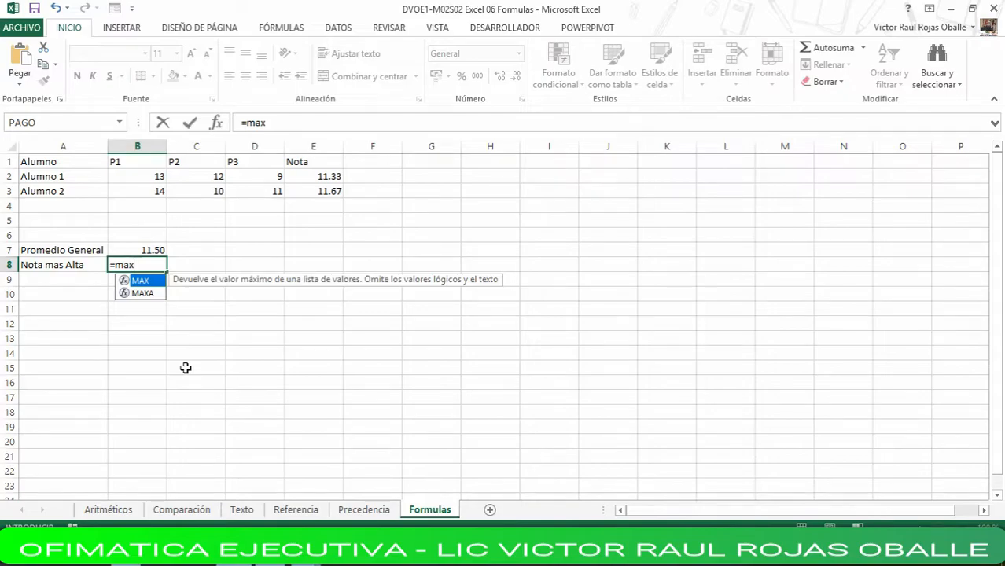
type("(")
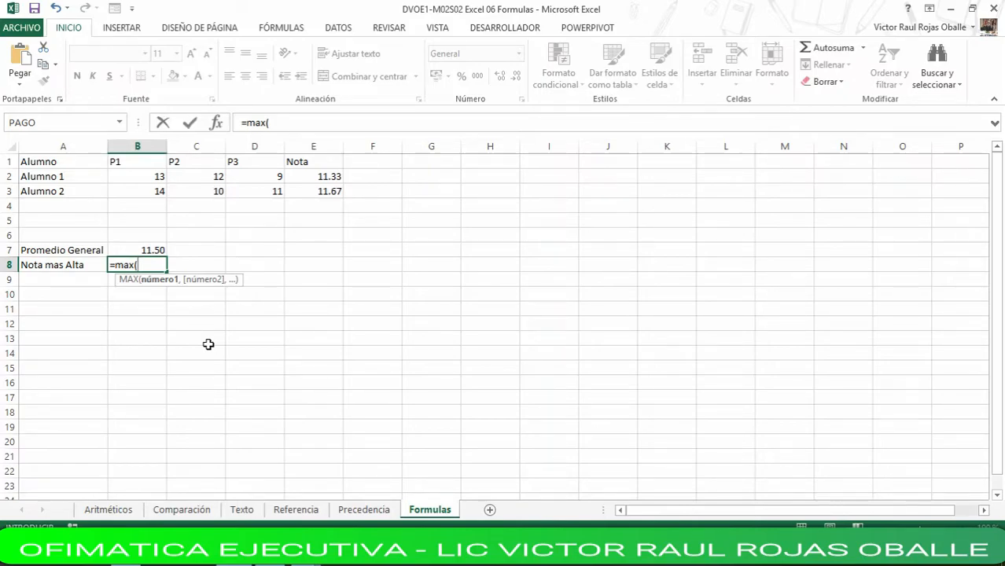
left_click(145, 180)
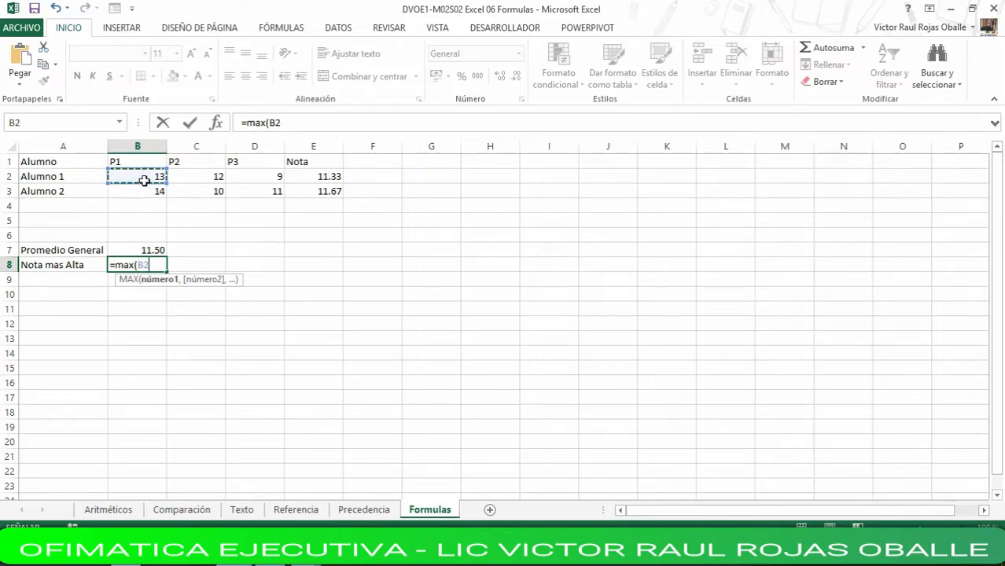
left_click_drag(145, 180, 260, 192)
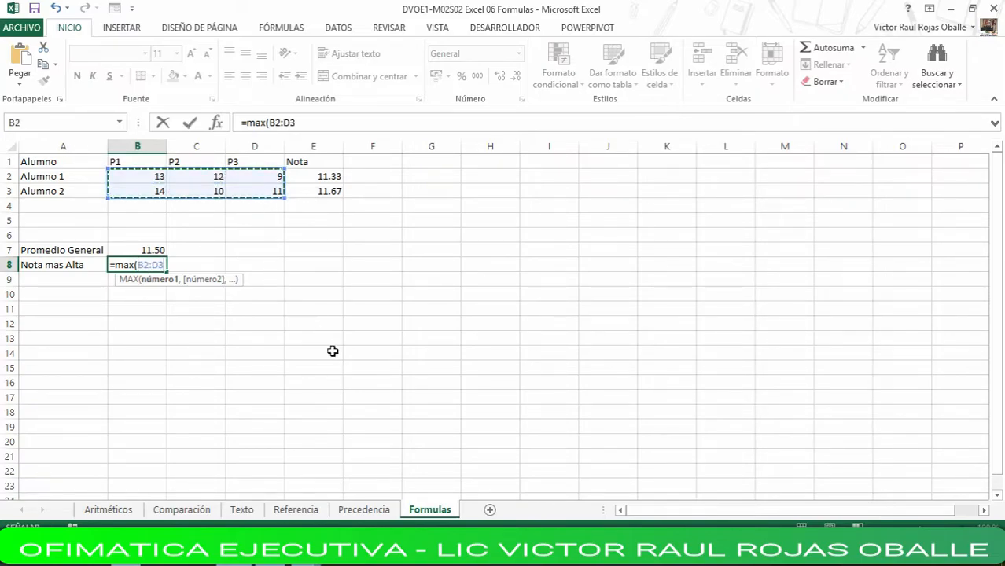
key("Return")
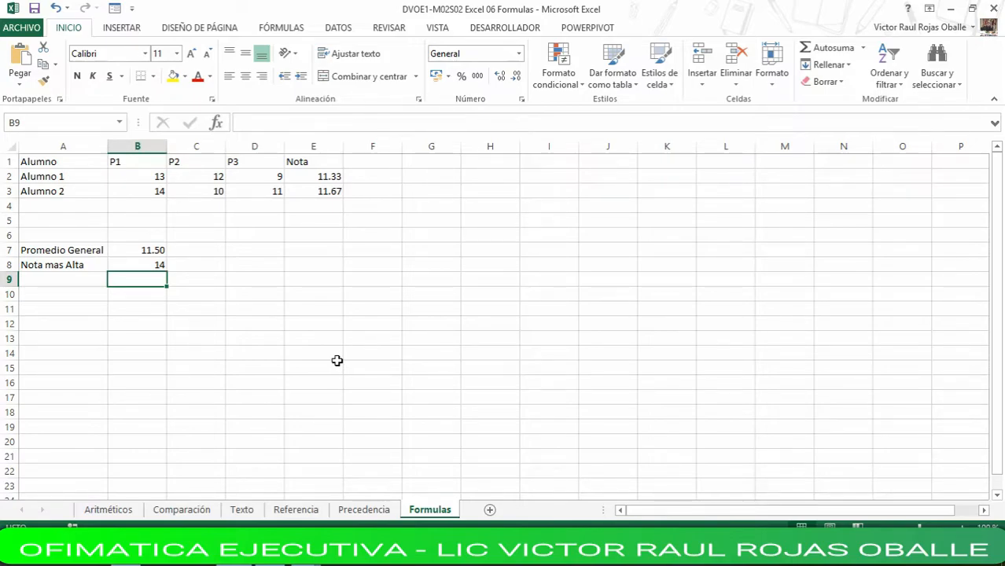
Step: Copy the student grade table A1:E3, including its Nota formulas, and paste it starting at G1
key("Up")
key("Up")
key("Up")
key("Up")
key("Up")
key("Up")
key("Up")
key("Up")
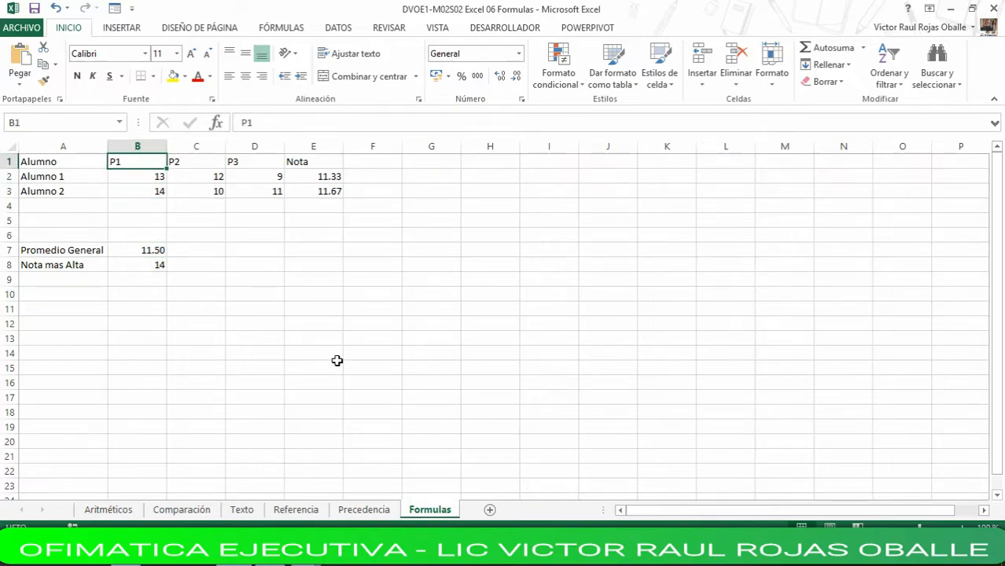
key("Left")
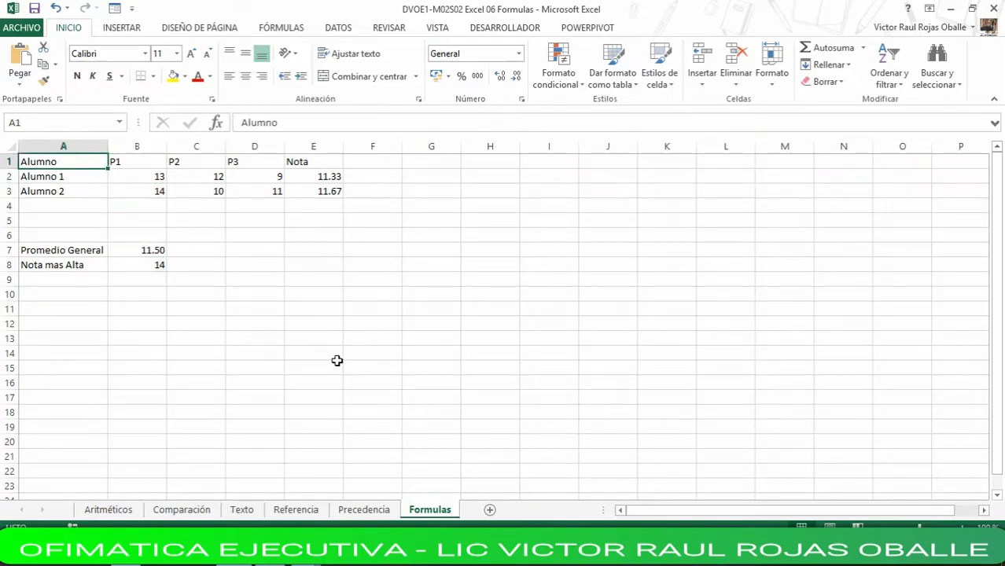
key("shift+Right")
key("shift+Right")
key("shift+Right")
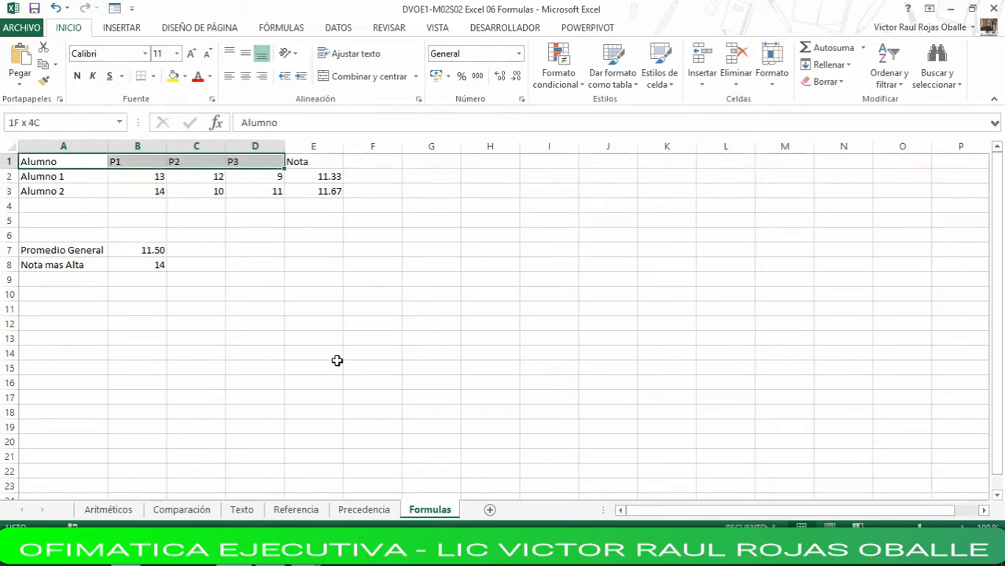
key("shift+Right")
key("shift+Down")
key("shift+Down")
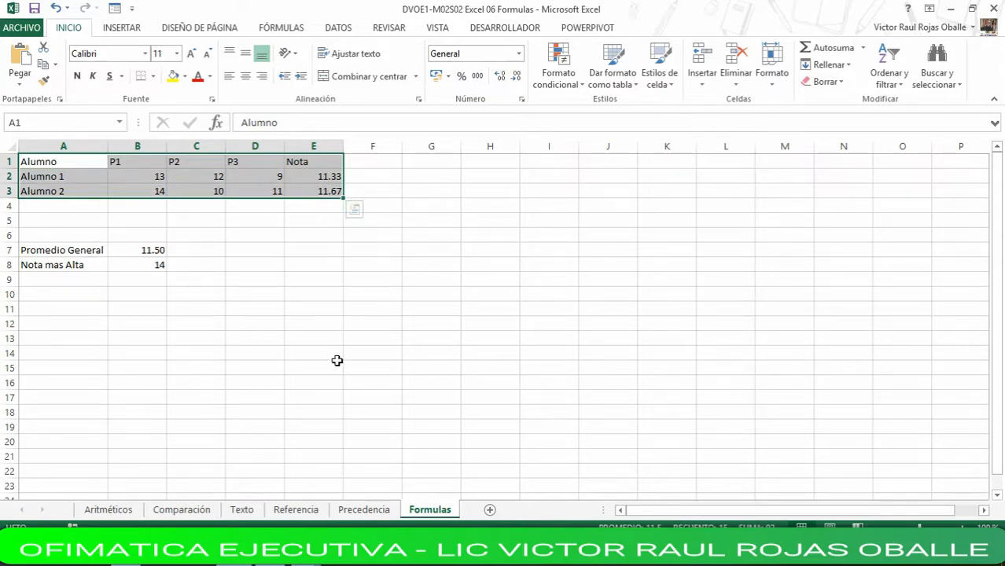
key("ctrl+c")
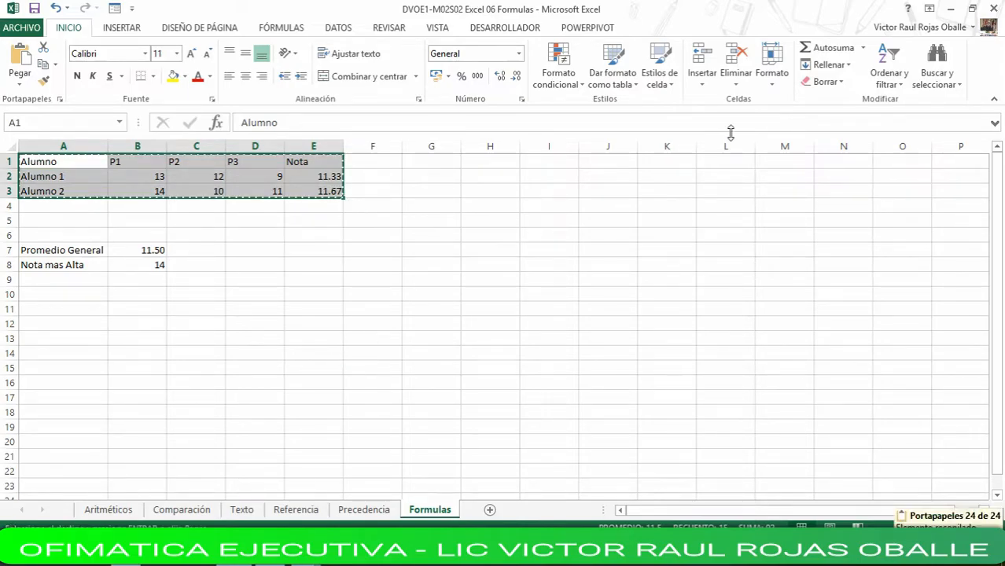
left_click(426, 163)
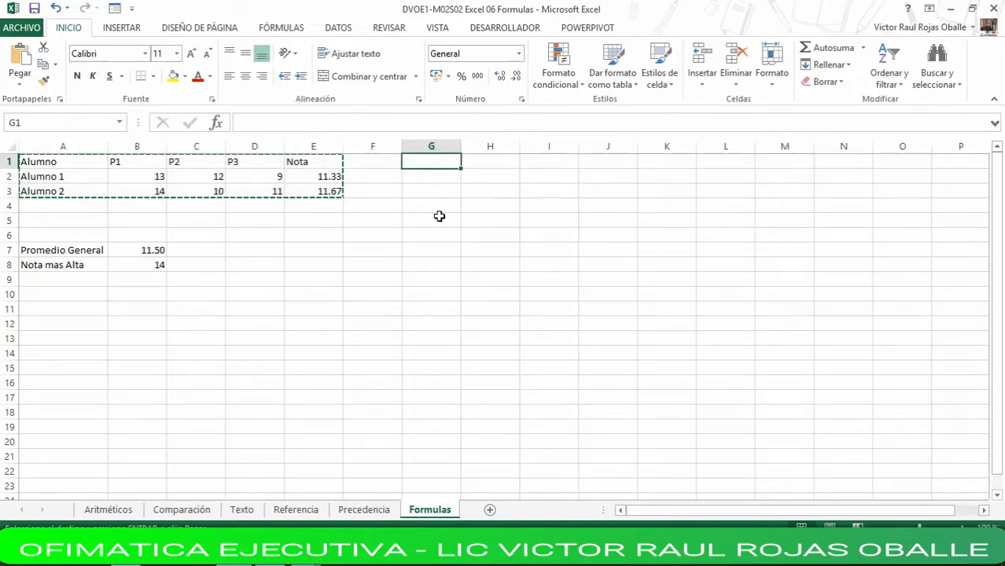
key("ctrl+v")
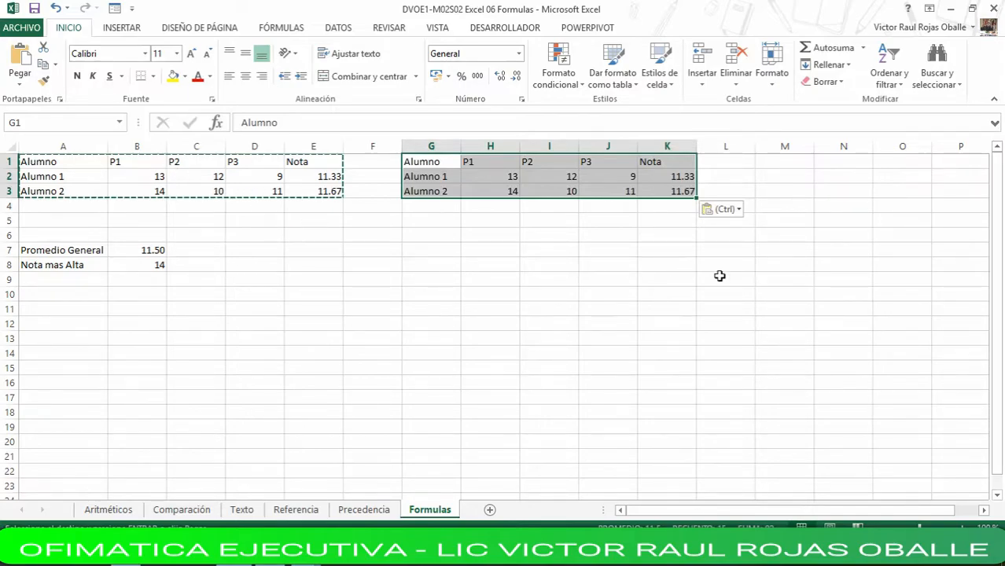
Step: Examine the cell references of the original Nota formula in E2 and compare them with the pasted formula in K2
left_click(327, 178)
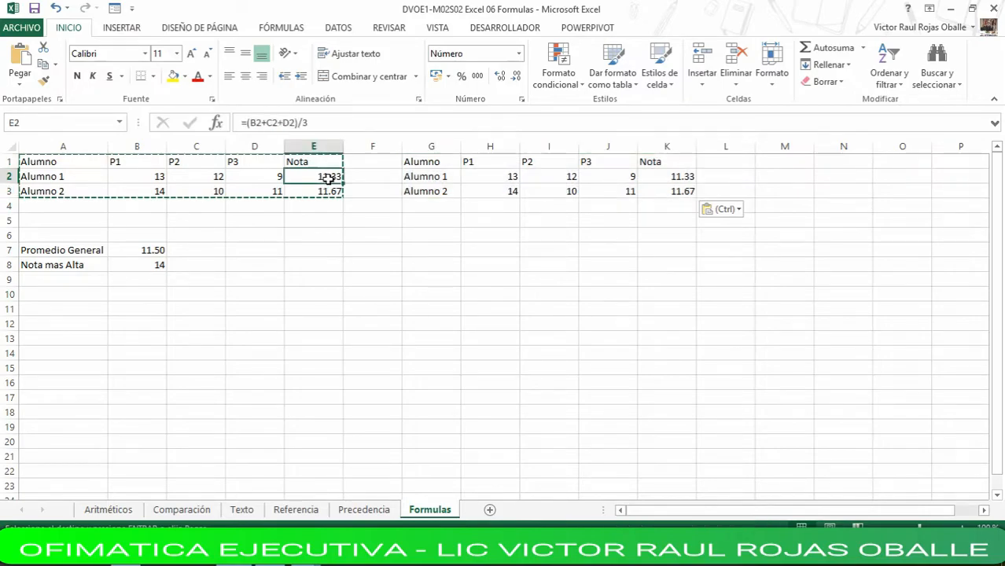
key("Escape")
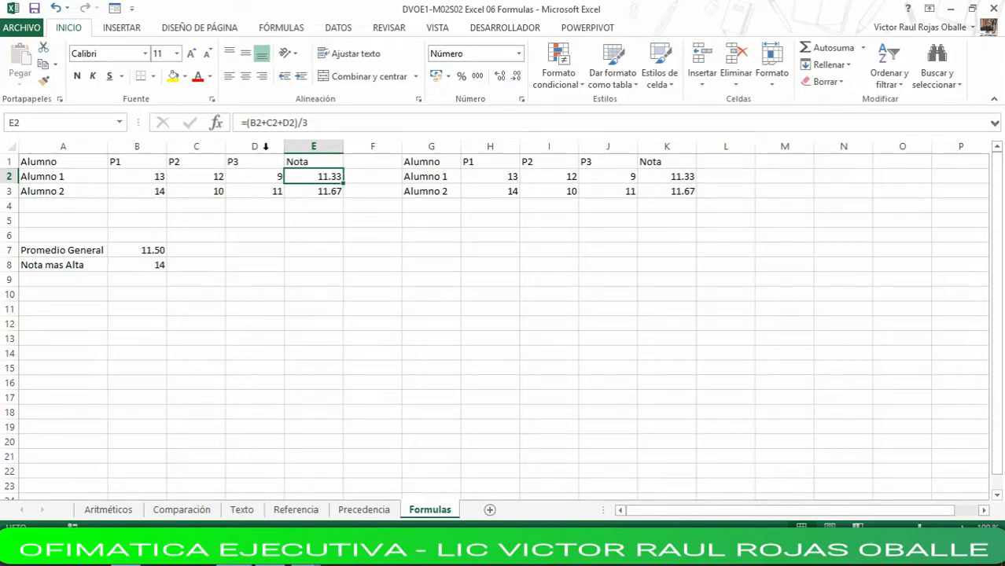
left_click(412, 125)
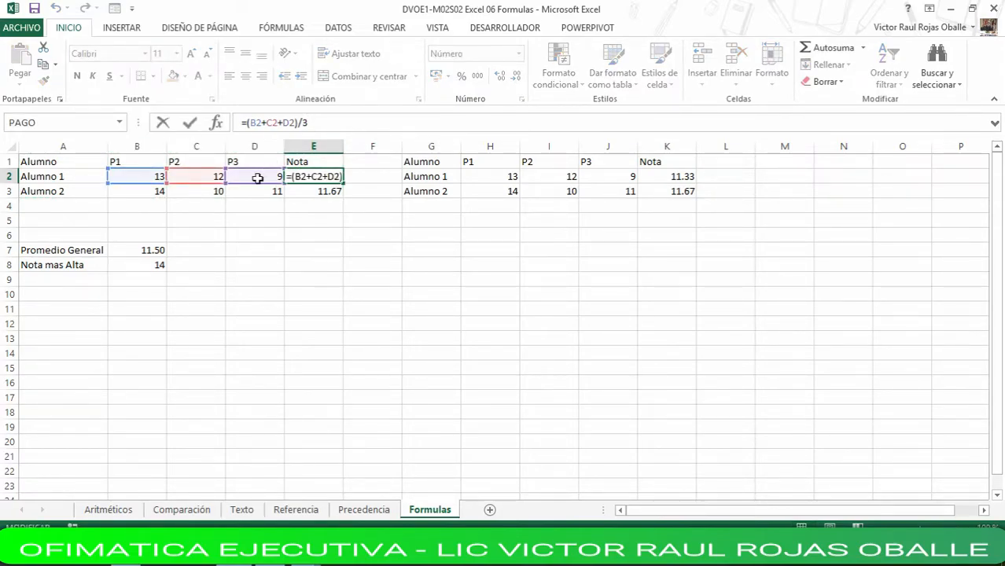
key("ctrl+Return")
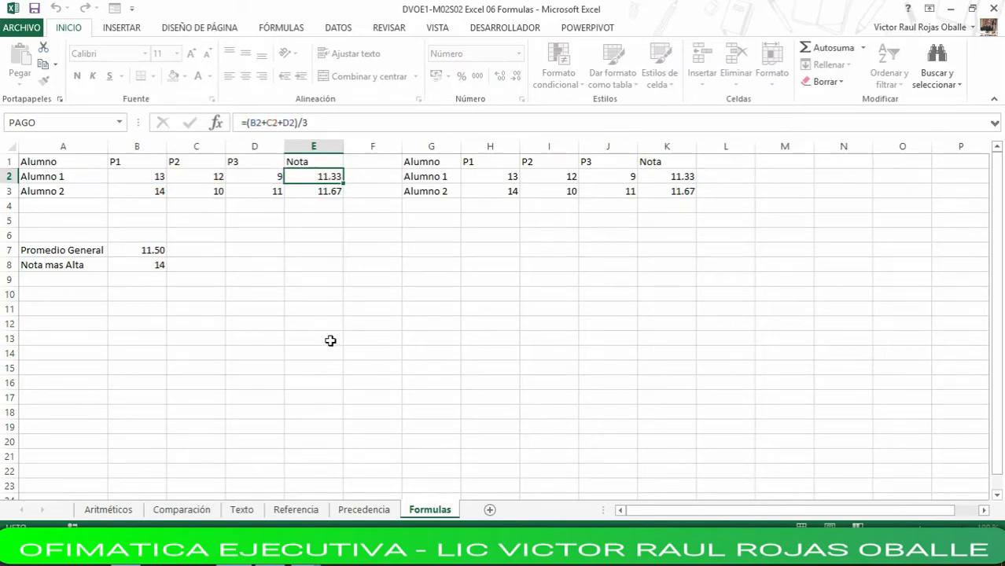
left_click(680, 178)
left_click(785, 126)
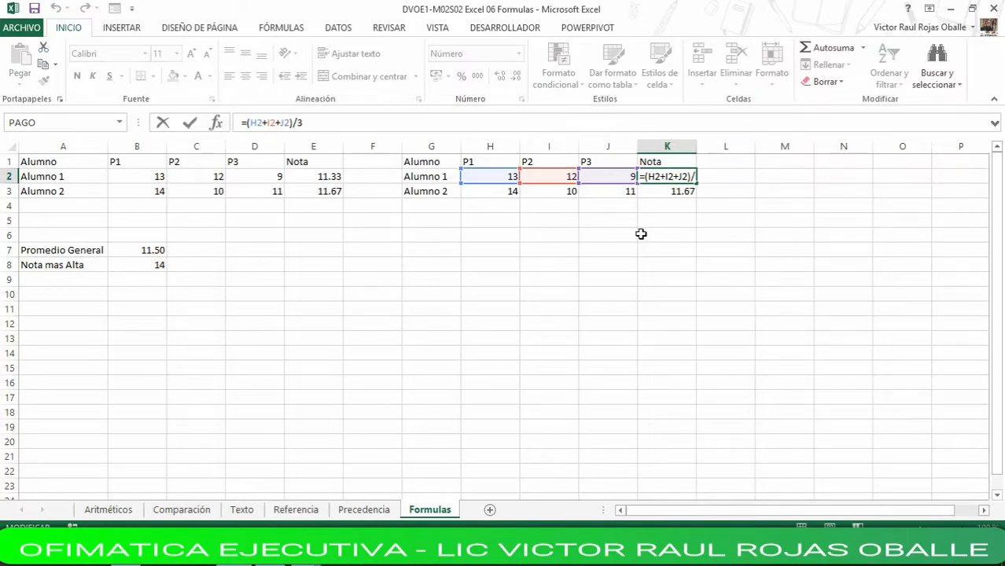
key("ctrl+Return")
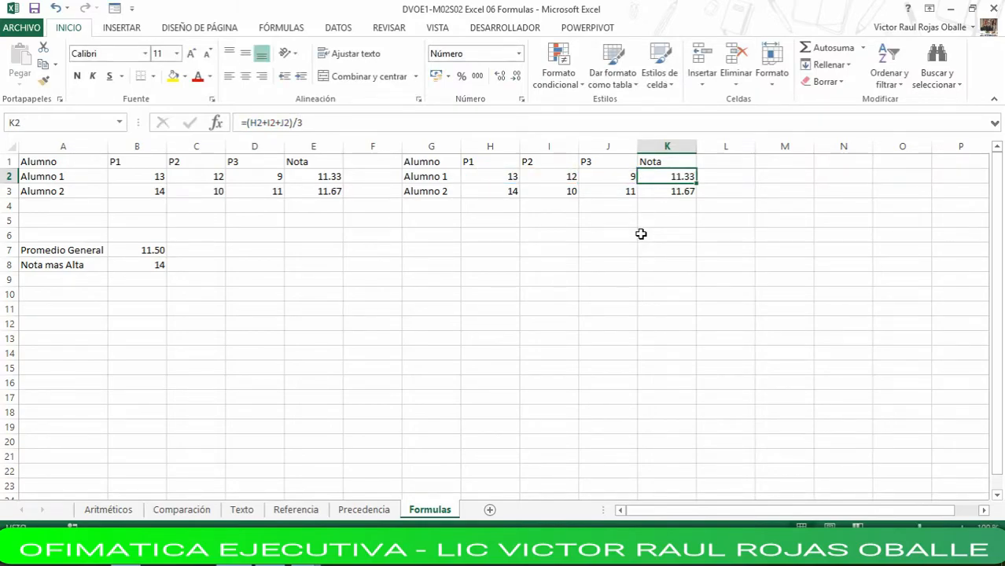
Step: Change the copied table's first header in G1 to Vendedor
key("Left")
key("Left")
key("Left")
key("Left")
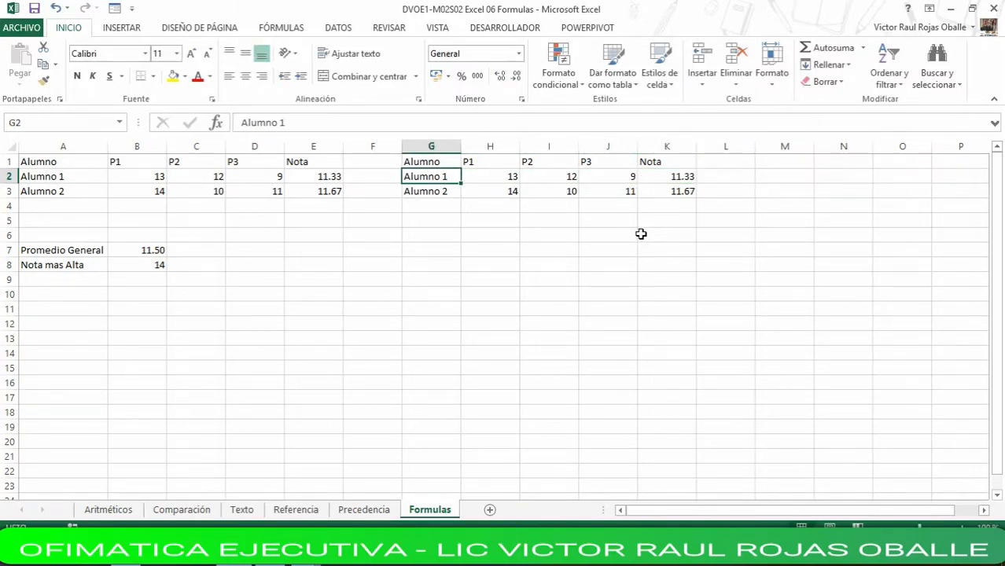
key("Up")
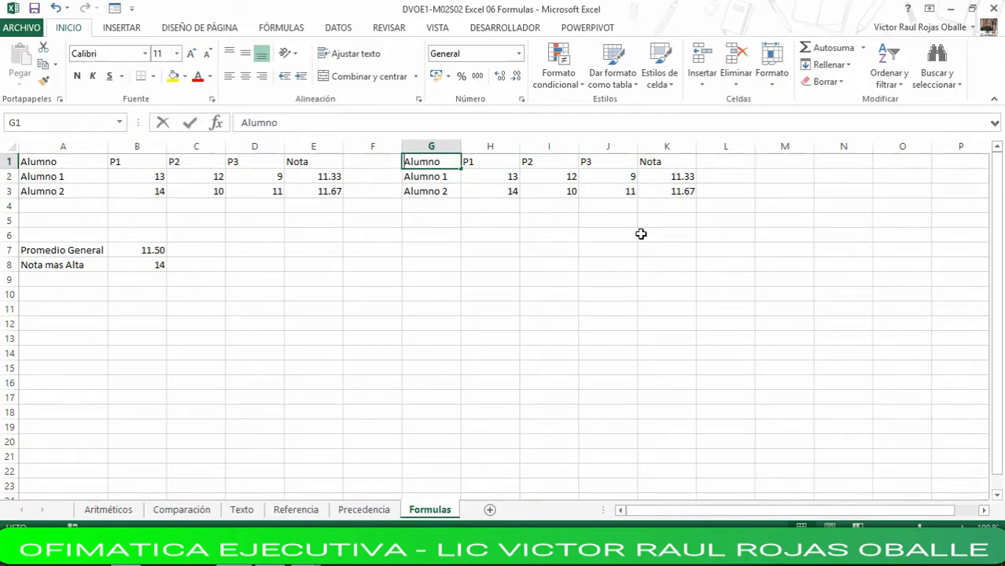
type("Vendedor")
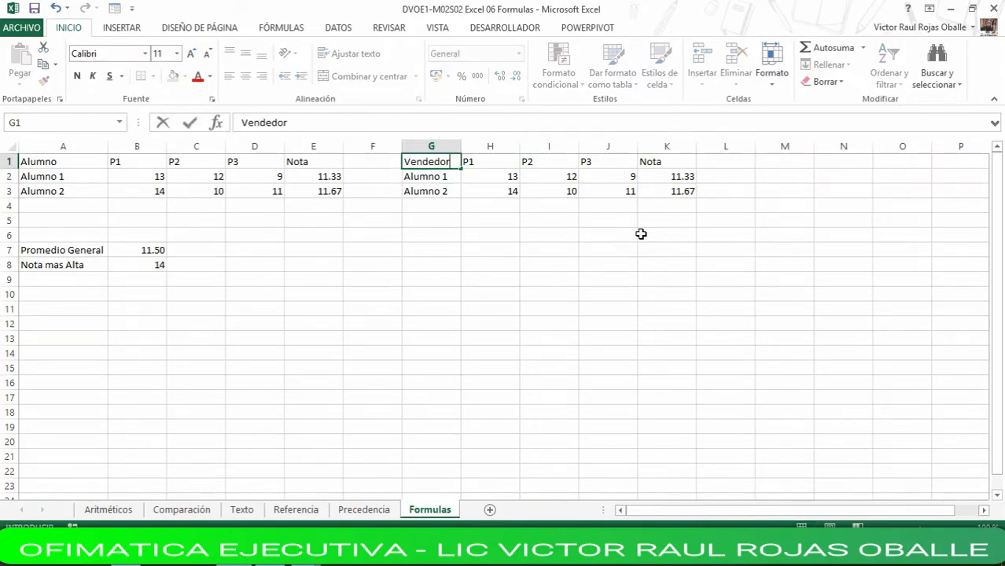
key("Return")
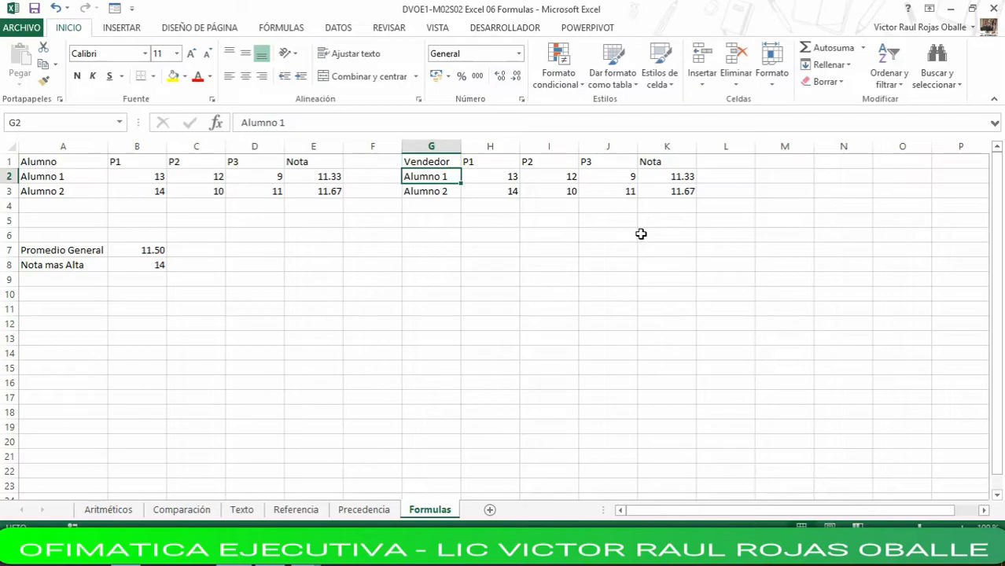
Step: Rename the first entry in G2 as Vendedor1 and fill the series down to G3
key("Up")
key("Down")
key("Up")
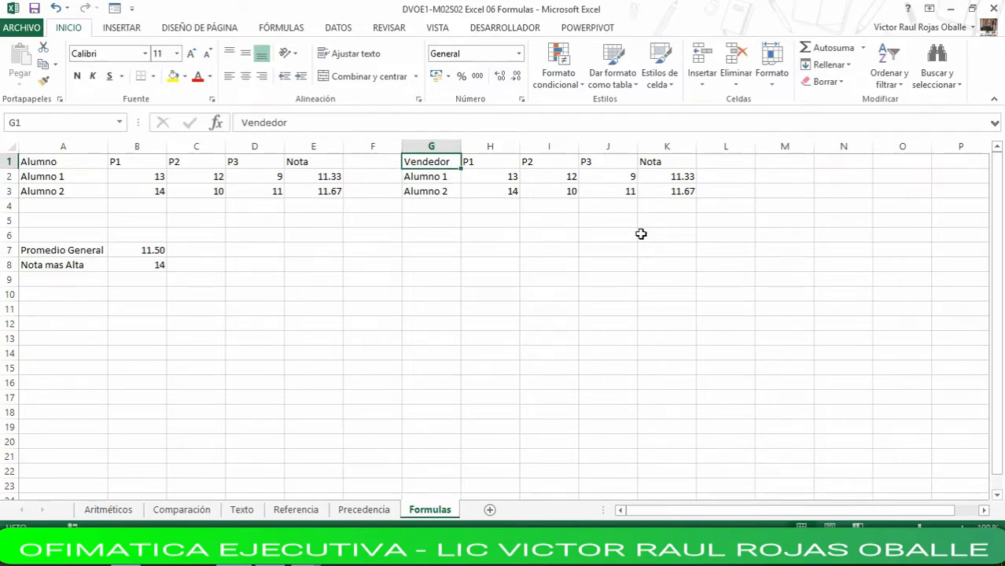
key("Down")
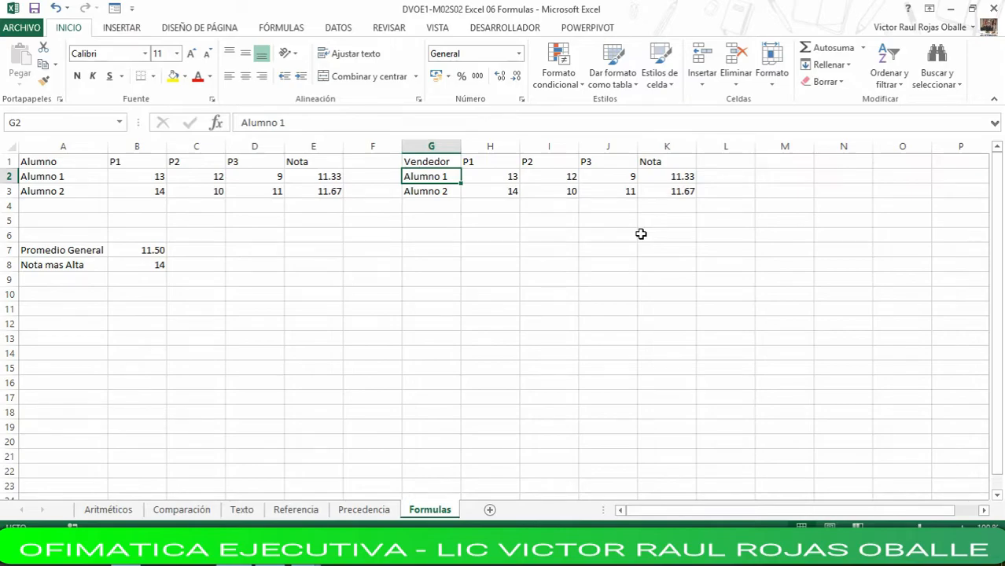
type("Vend")
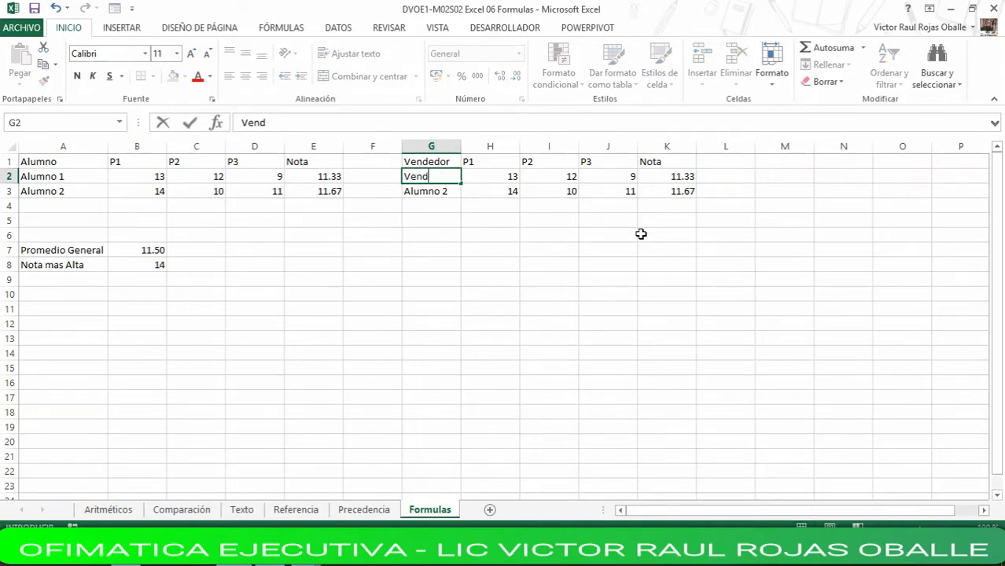
type("edor1")
key("Return")
key("Up")
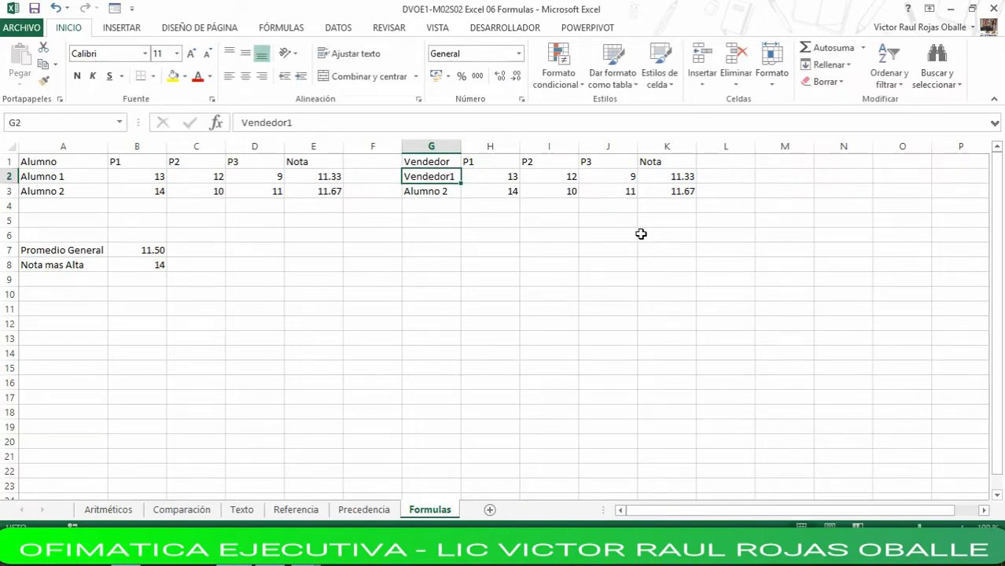
left_click_drag(461, 183, 478, 211)
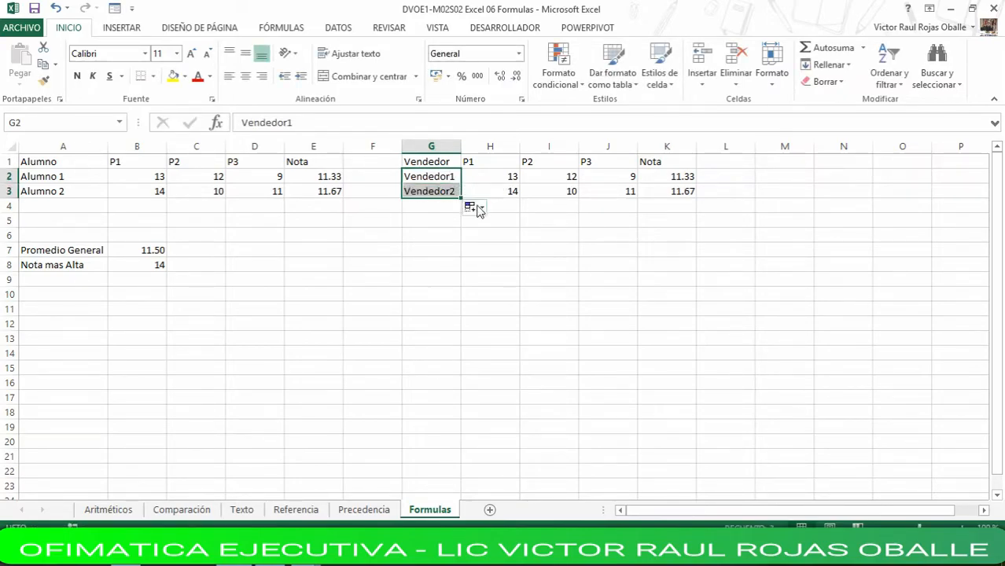
Step: Set Vendedor1's P1 value in H2 to 100 and the P2 value in I2 to 125
left_click(490, 161)
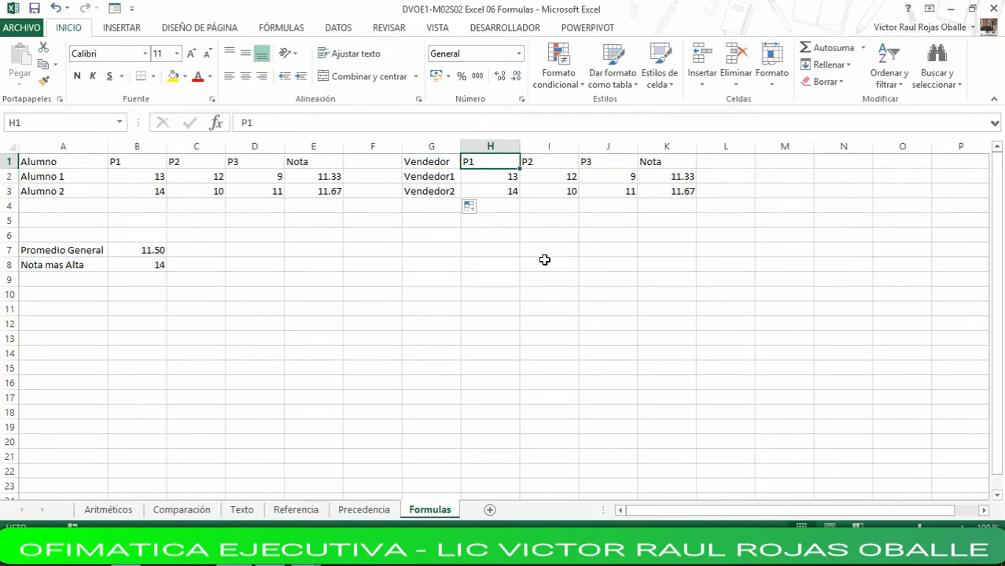
left_click(493, 177)
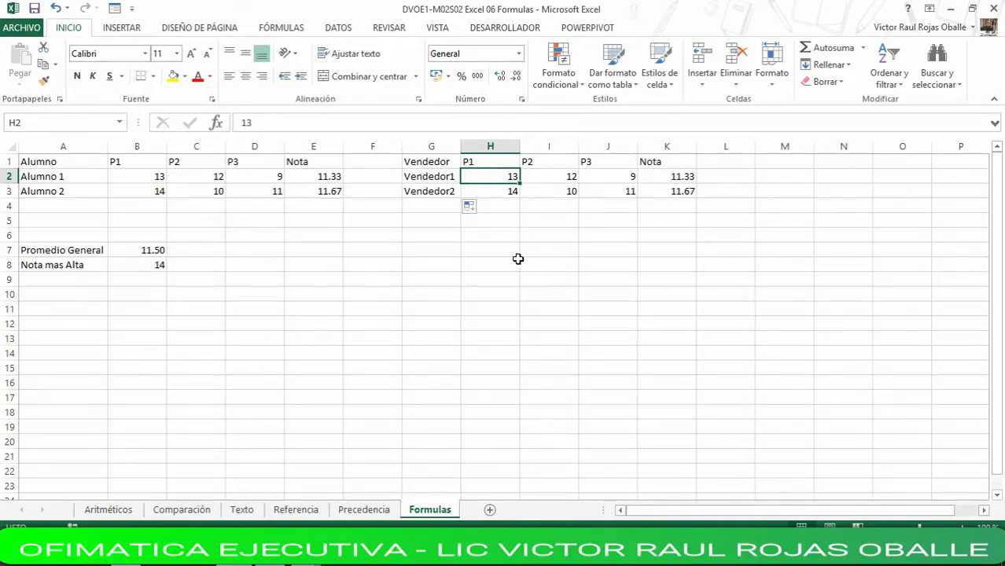
type("100")
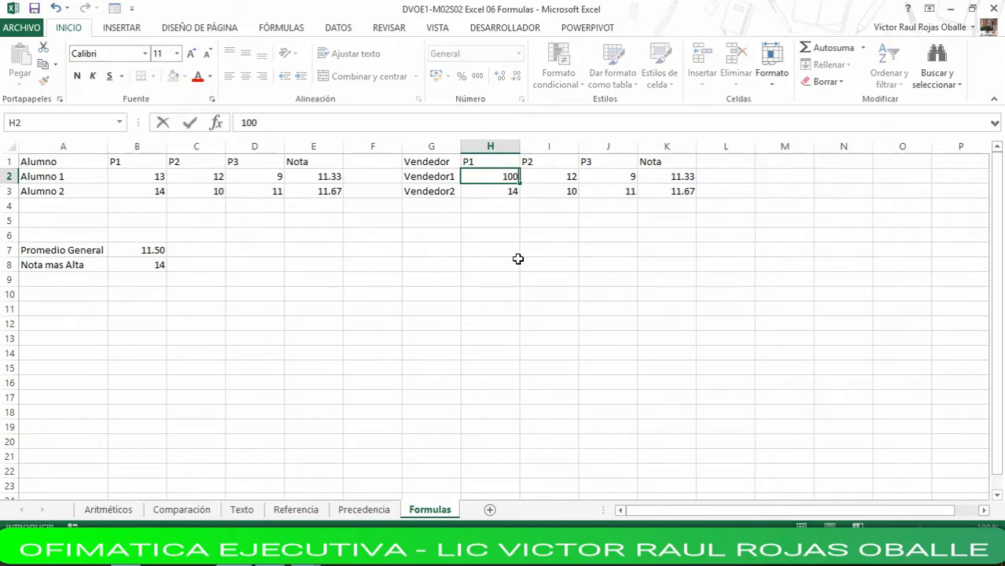
key("Tab")
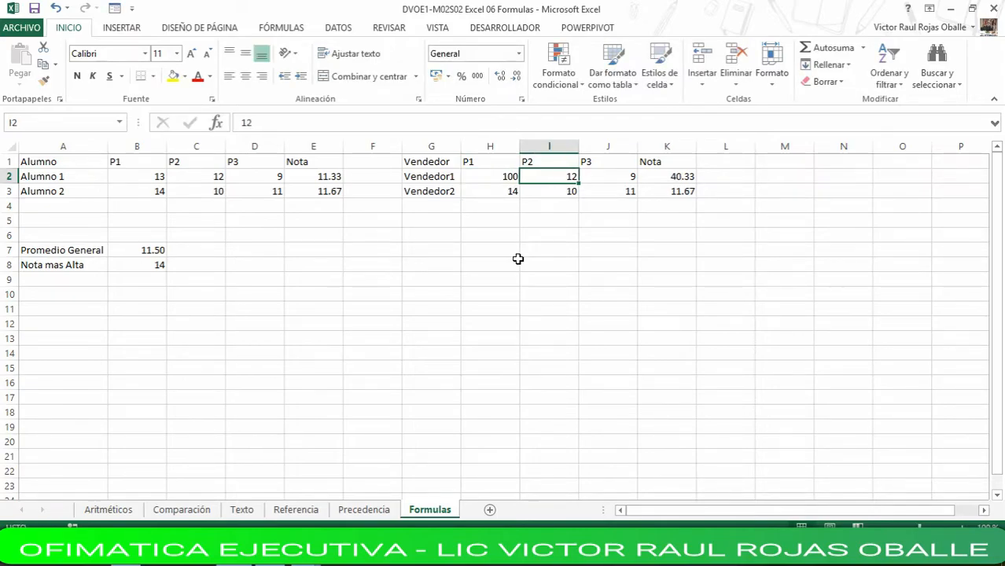
key("F2")
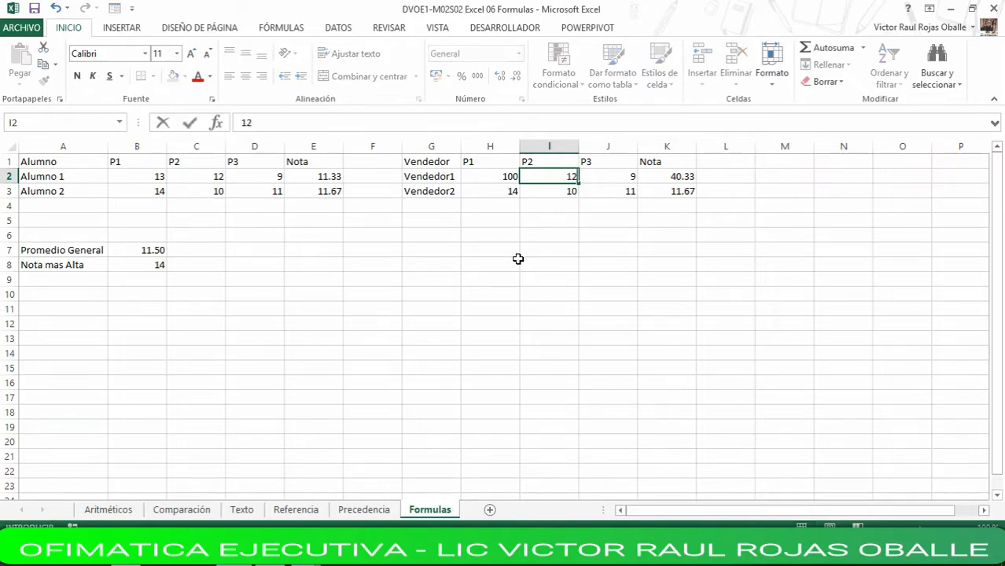
type("5")
key("Tab")
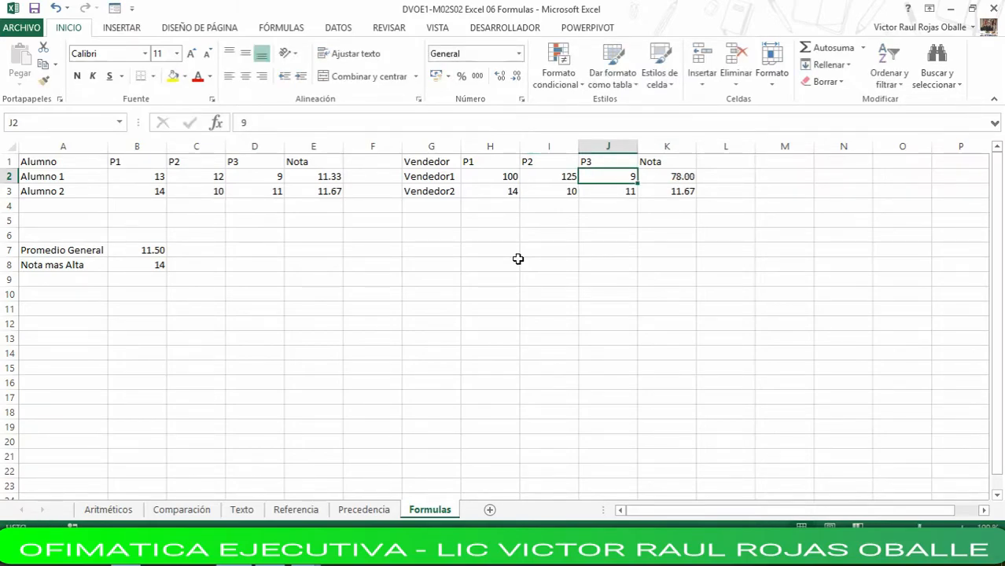
Step: Set Vendedor1's P3 value in J2 to 231 and Vendedor2's P1, P2 and P3 values to 150, 80 and 100
type("231")
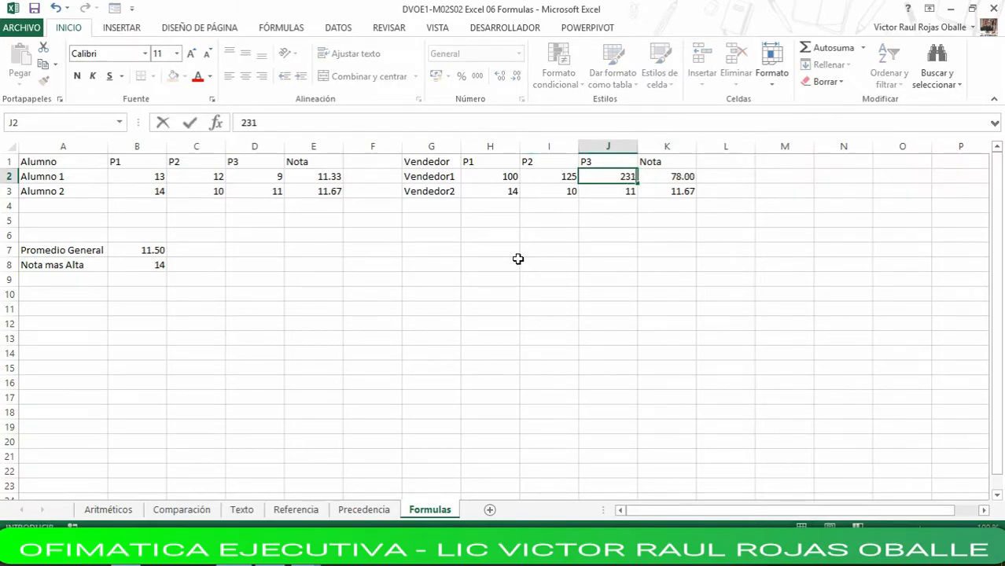
key("Left")
key("Left")
key("Down")
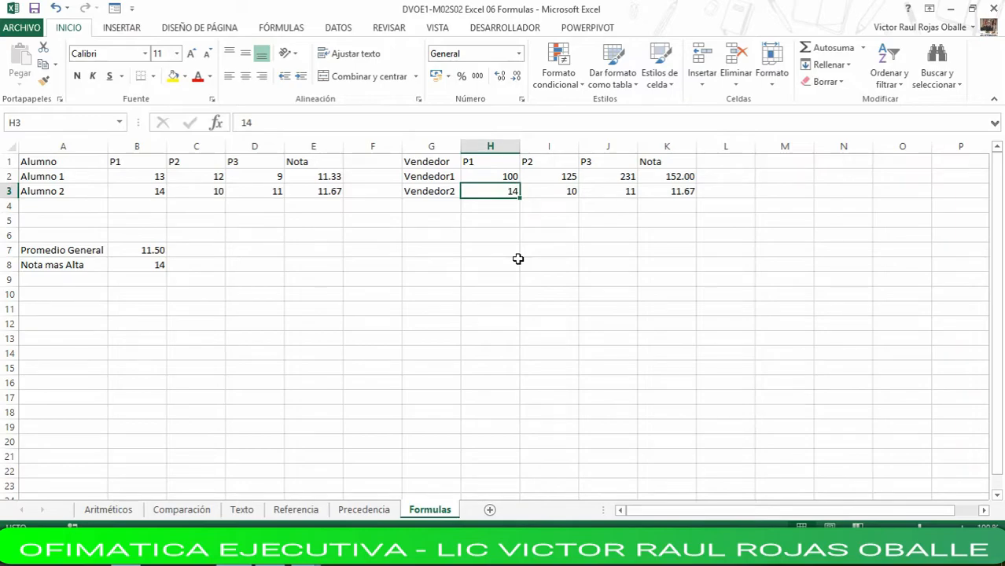
type("150")
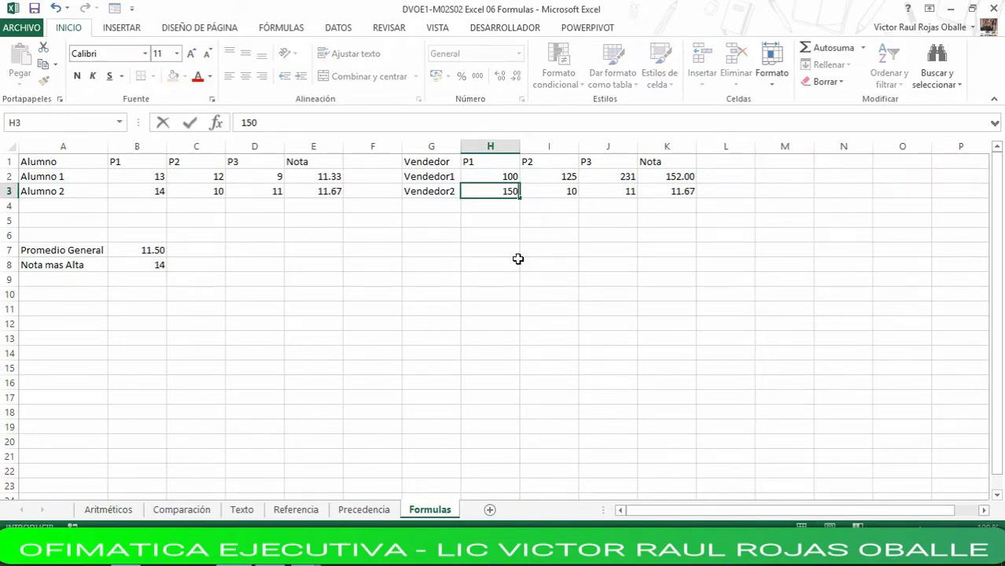
key("Tab")
type("80")
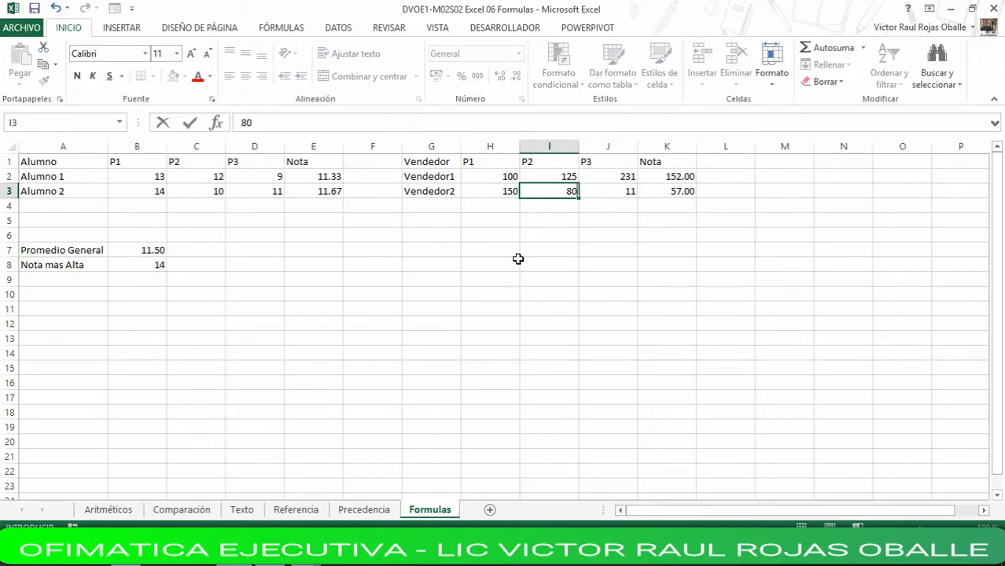
key("Tab")
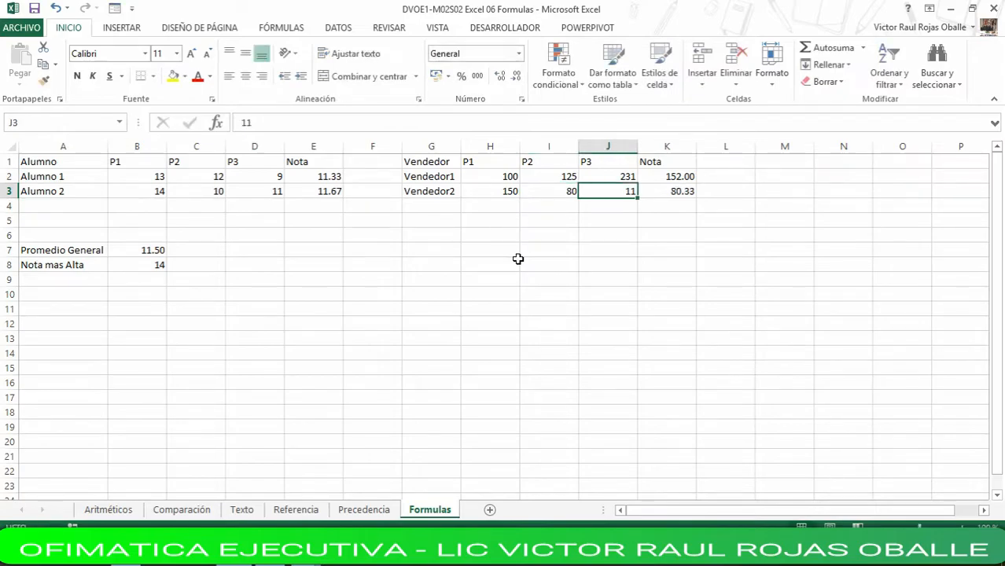
type("100")
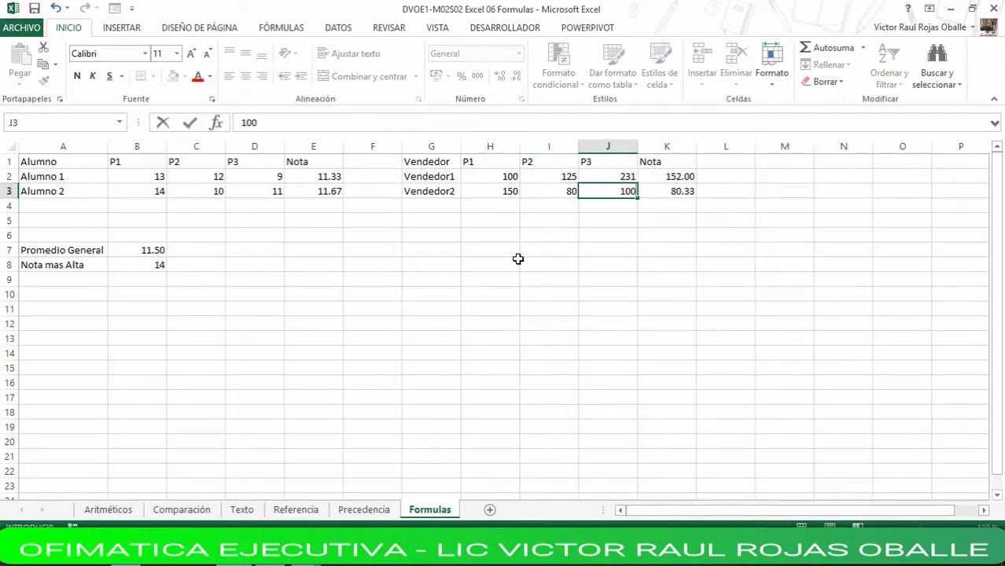
key("Left")
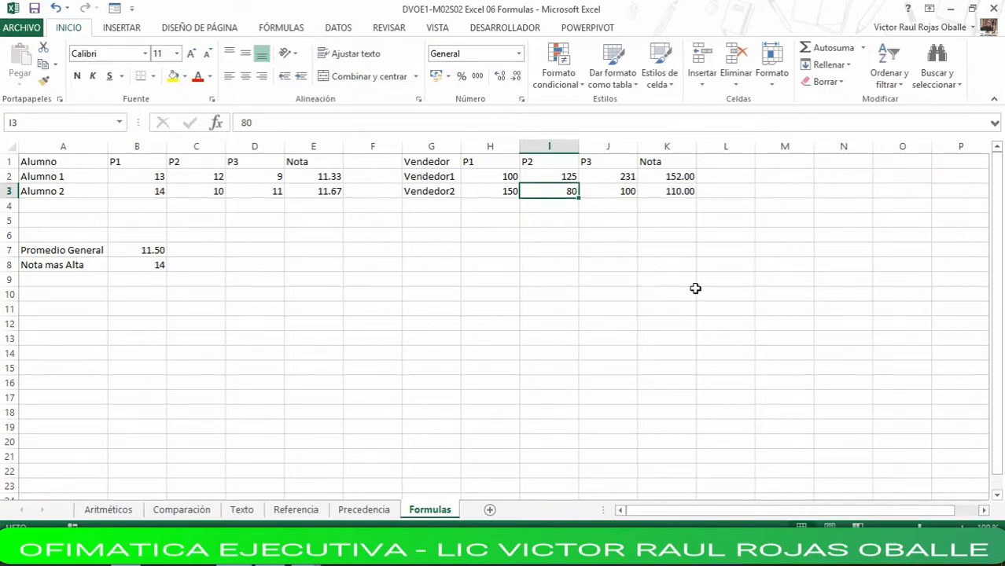
Step: Change the copied table's Nota header in K1 to TotalVenta
left_click(663, 163)
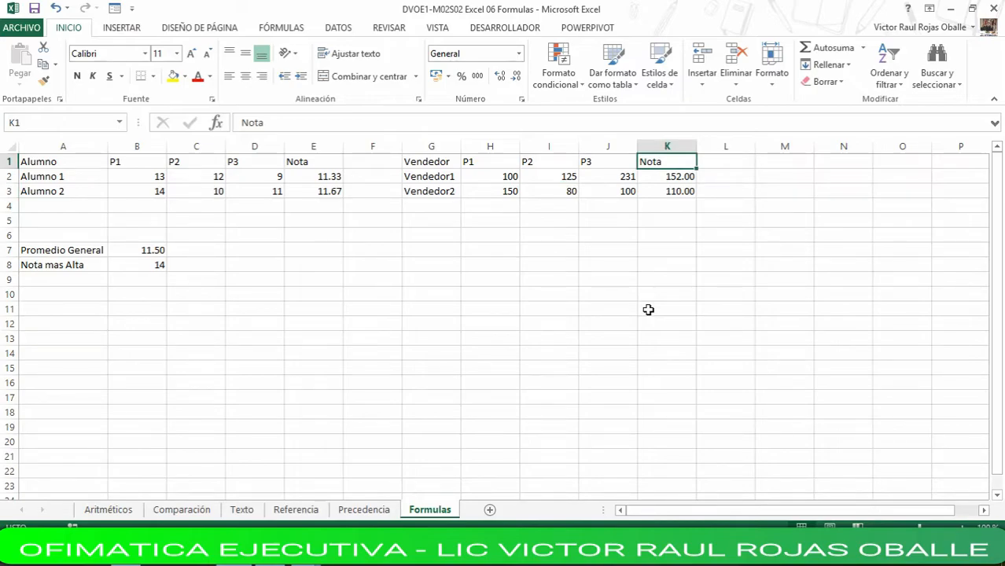
type("Tot")
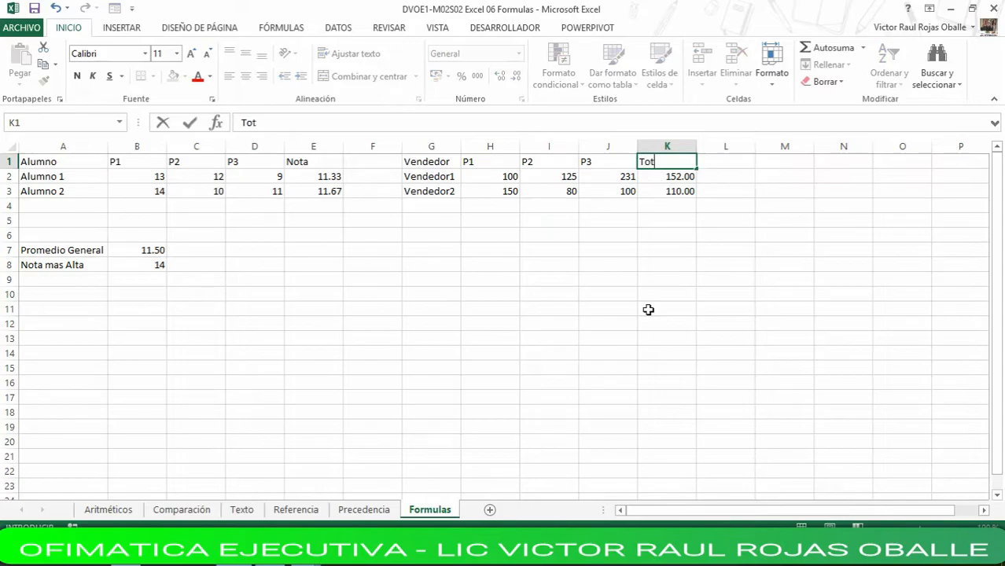
type("alVenta")
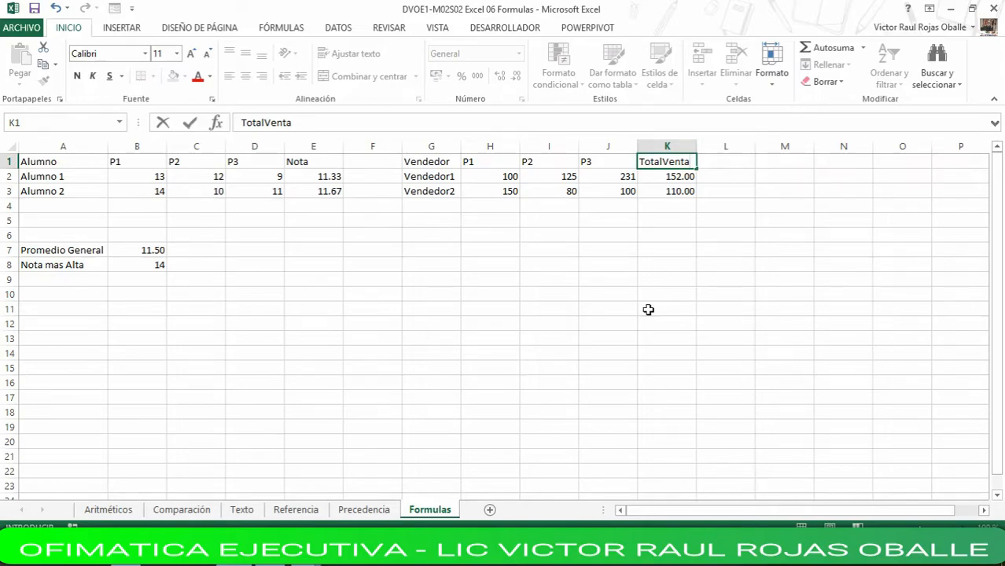
key("Return")
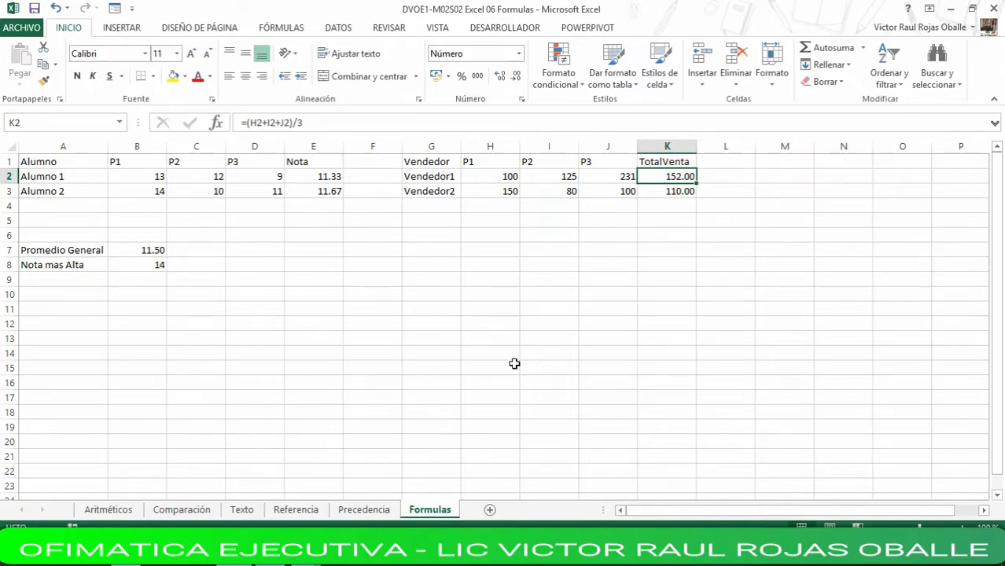
Step: Replace the average formulas in K2 and K3 with sums of each salesperson's P1 to P3 values
left_click(827, 51)
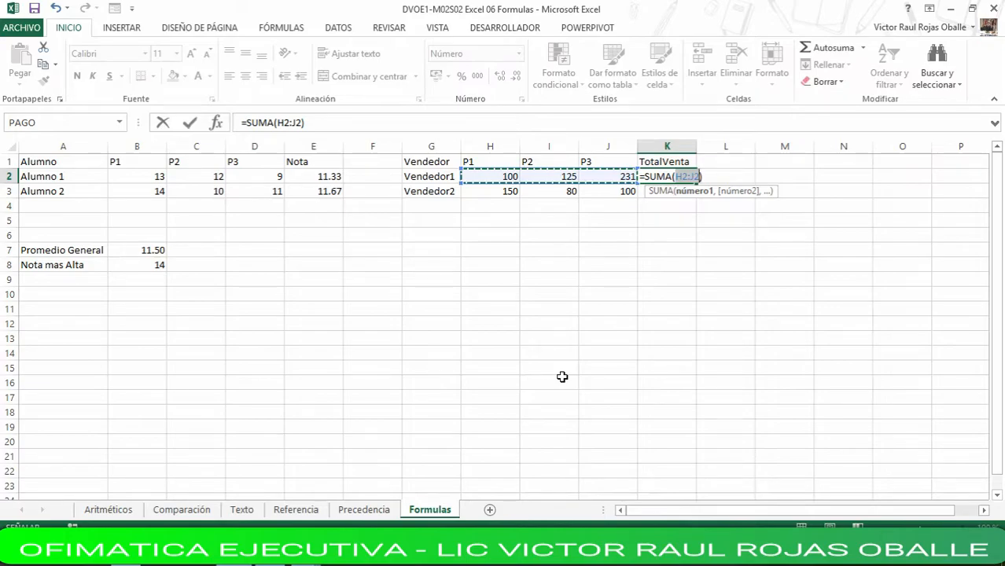
key("Return")
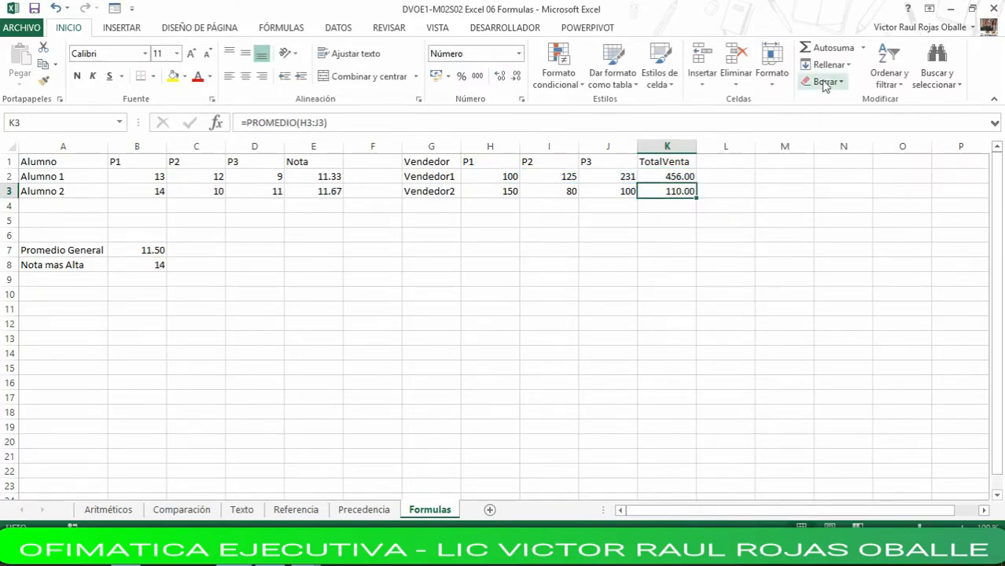
left_click(836, 55)
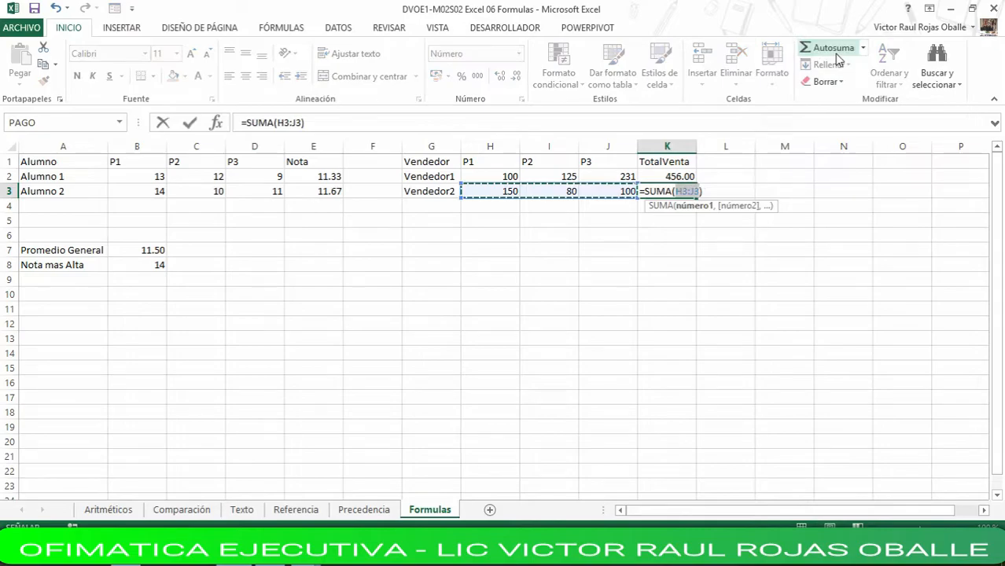
key("Return")
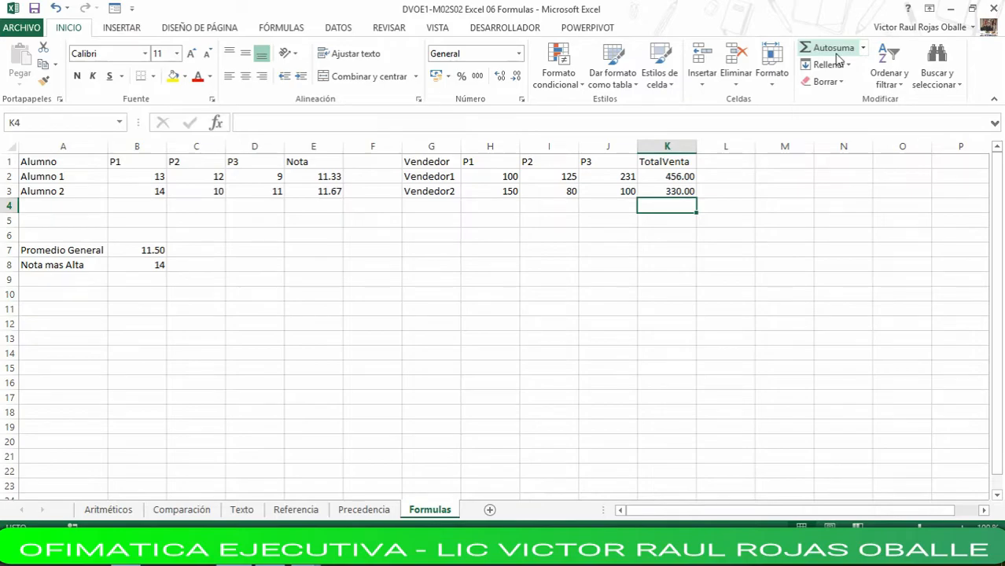
key("Left")
key("Left")
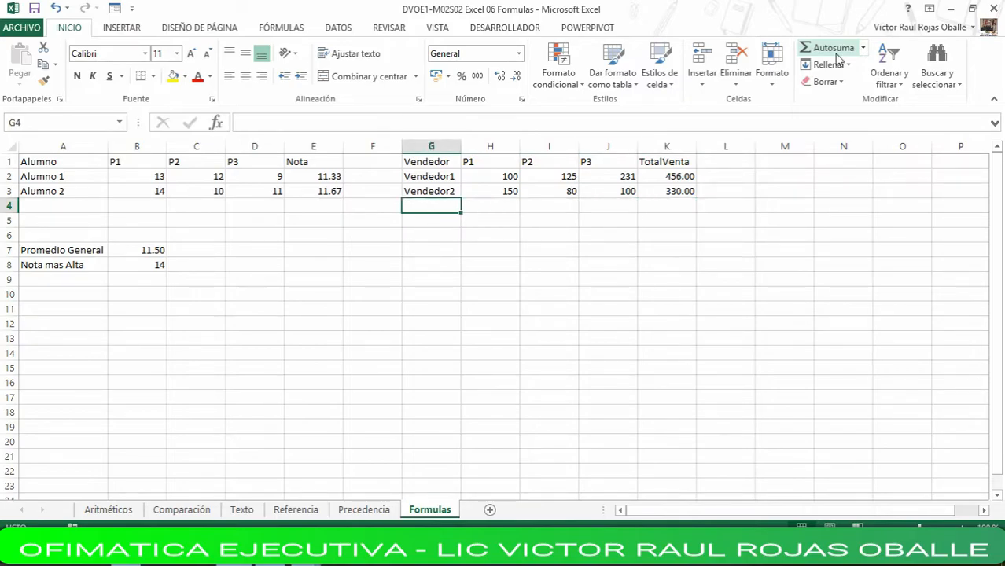
key("Right")
key("Right")
key("Right")
key("Right")
key("Right")
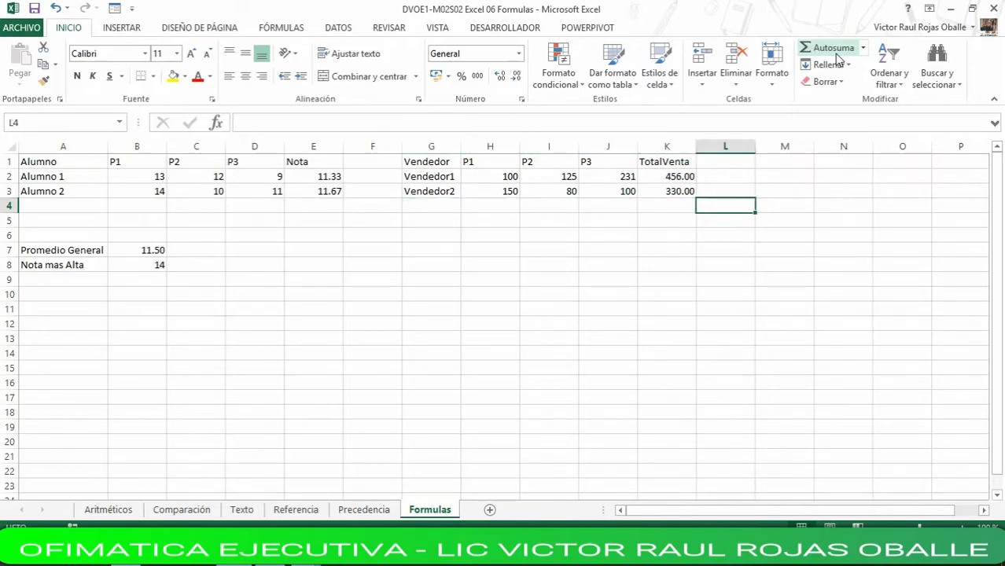
key("Up")
key("Up")
key("Up")
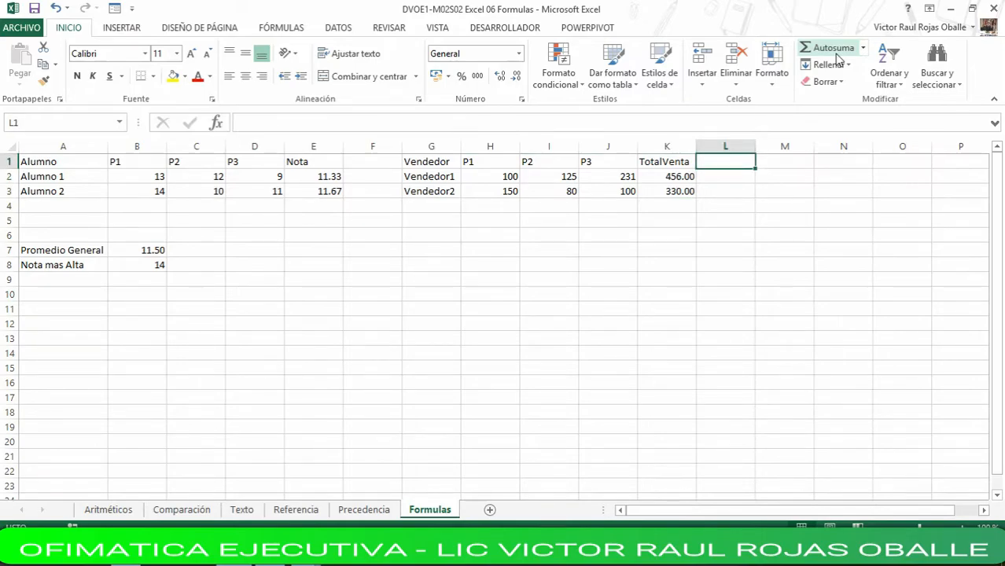
key("Down")
key("Down")
key("Down")
key("Down")
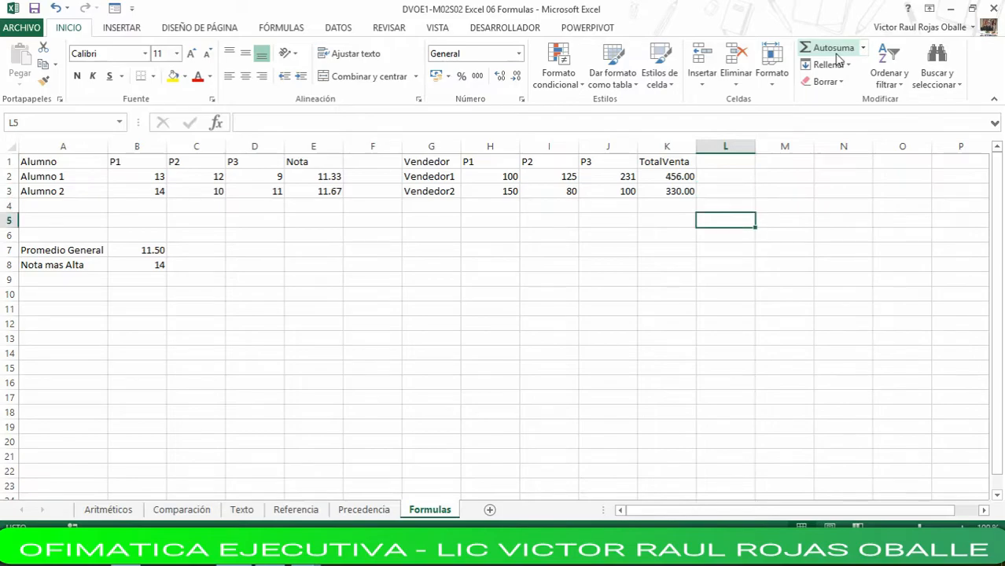
key("Up")
key("Up")
key("Up")
key("Up")
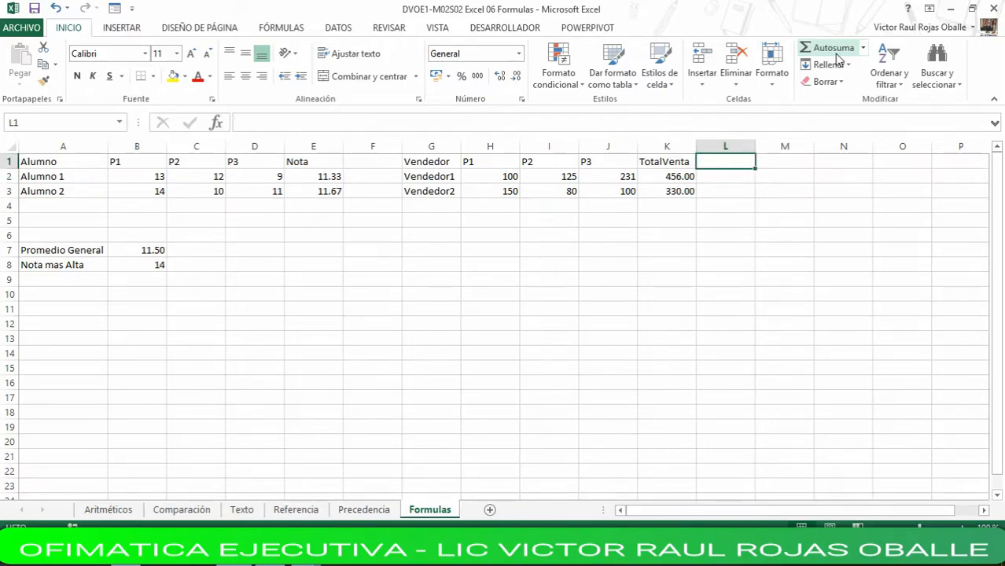
key("Down")
key("Down")
key("Down")
key("Down")
key("Left")
key("Left")
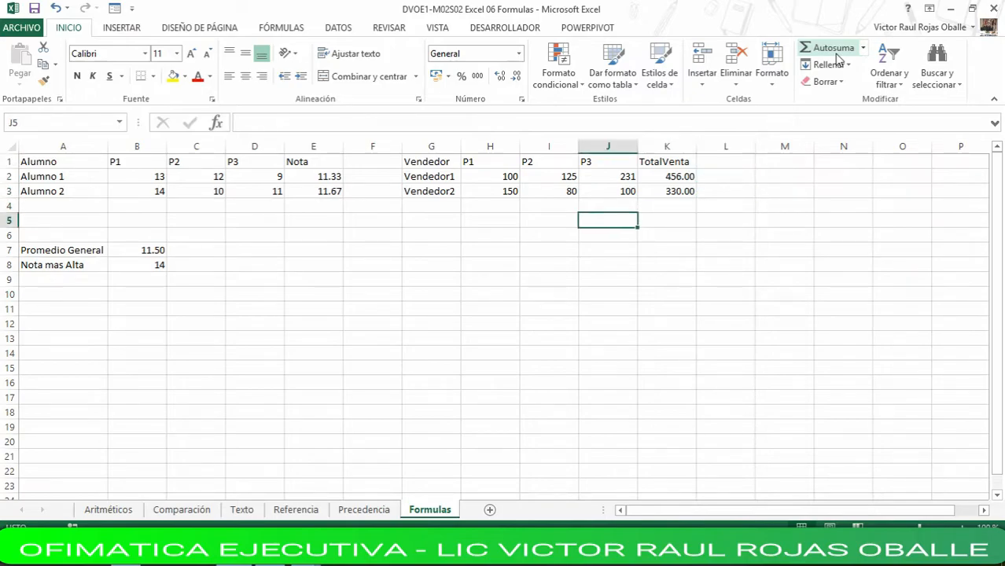
key("Left")
key("Left")
key("Left")
key("Right")
key("Left")
key("Right")
key("Right")
key("Right")
key("Right")
key("Right")
key("Right")
key("Up")
key("Up")
key("Up")
key("Up")
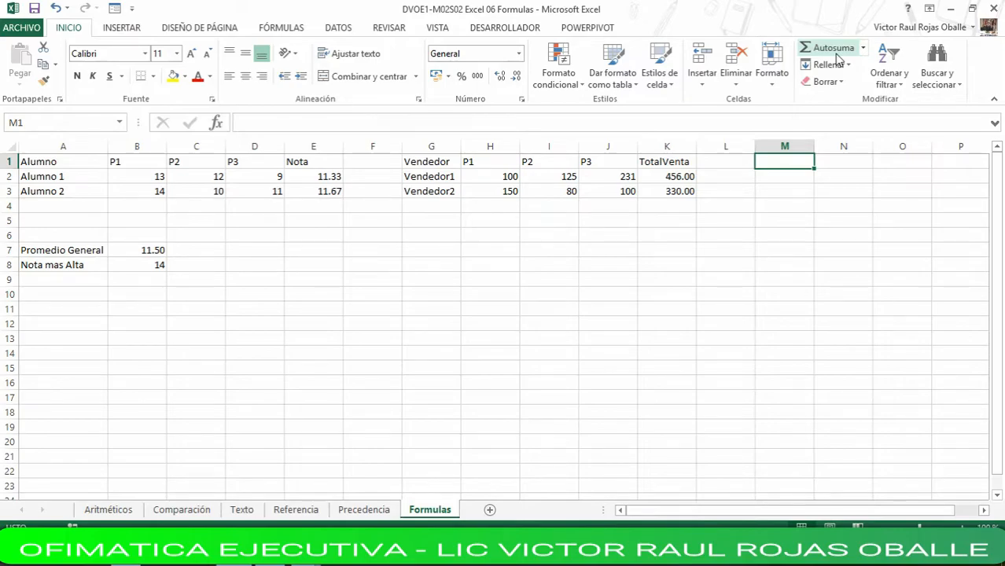
Step: Enter the label IGV in G6 and the tax rate 18.00% in G7 below the salesperson table
key("Left")
key("Left")
key("Left")
key("Left")
key("Left")
key("Left")
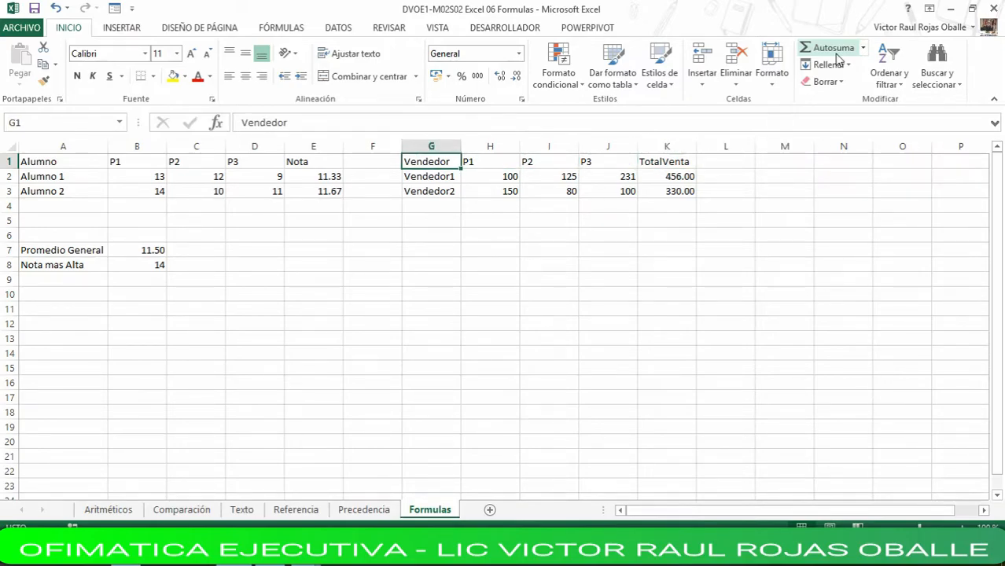
key("Down")
key("Down")
key("Down")
key("Down")
key("Down")
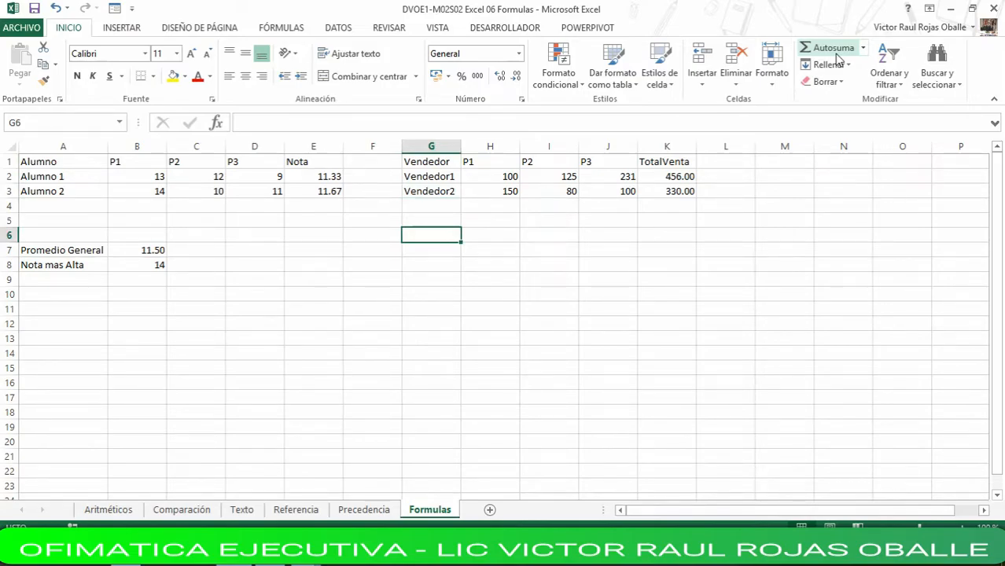
type("IGV")
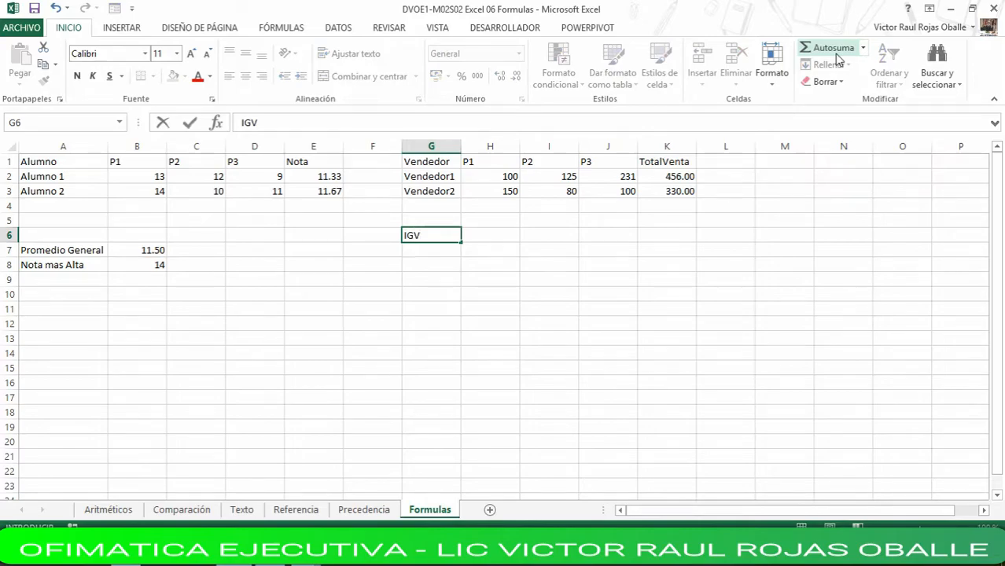
key("Return")
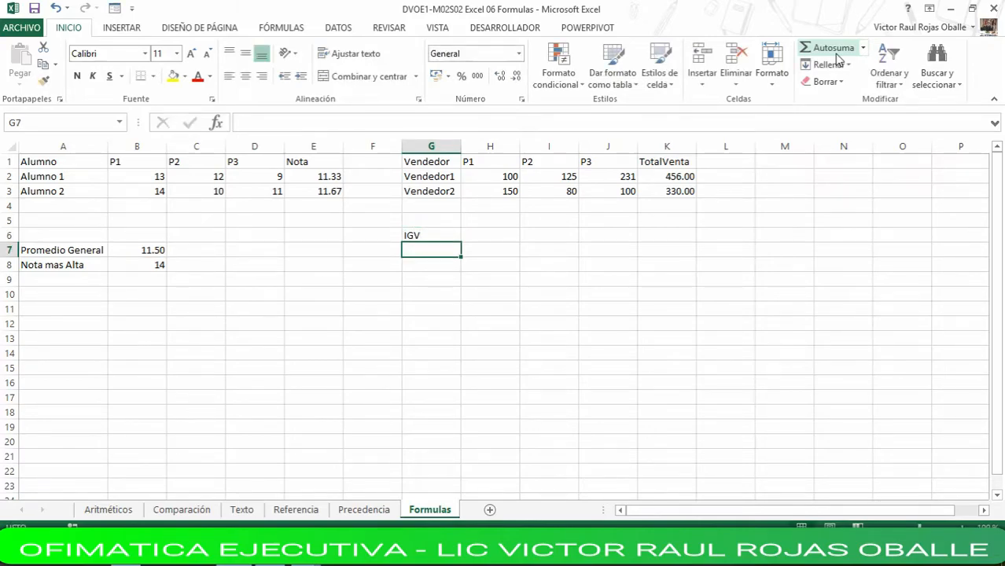
type("18")
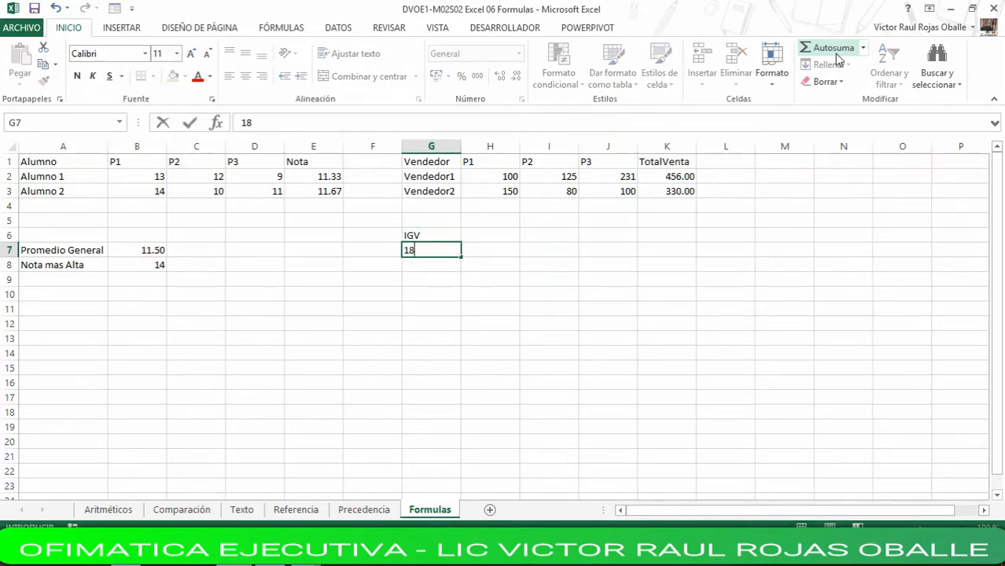
type("%")
key("BackSpace")
type(".00%")
key("Return")
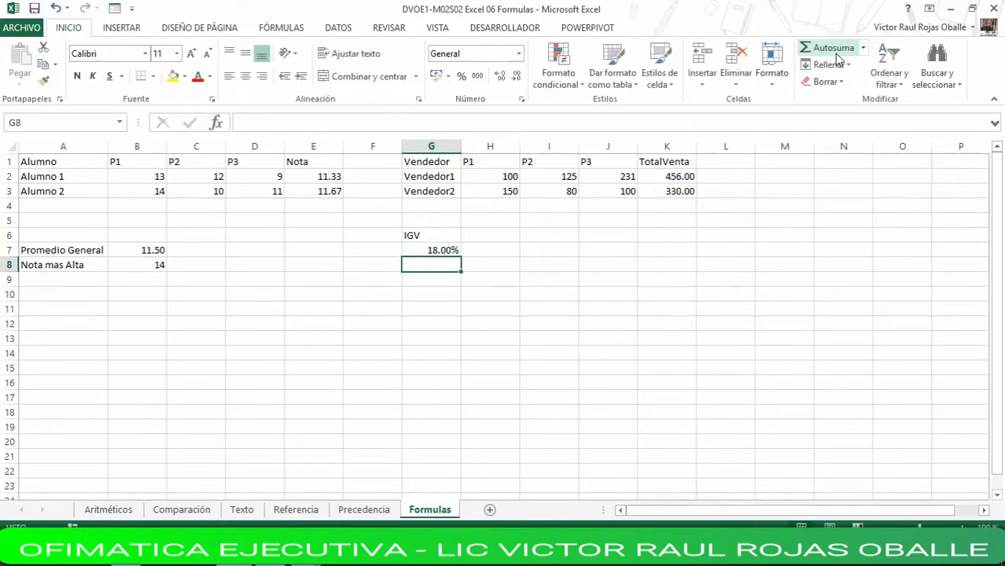
Step: Center the IGV label in G6 horizontally
key("Up")
key("Up")
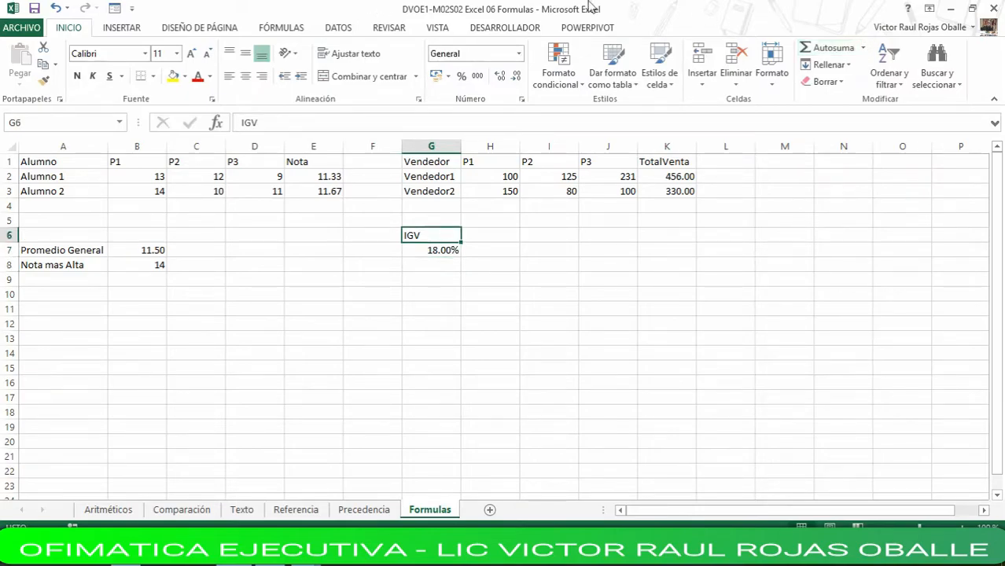
left_click(245, 76)
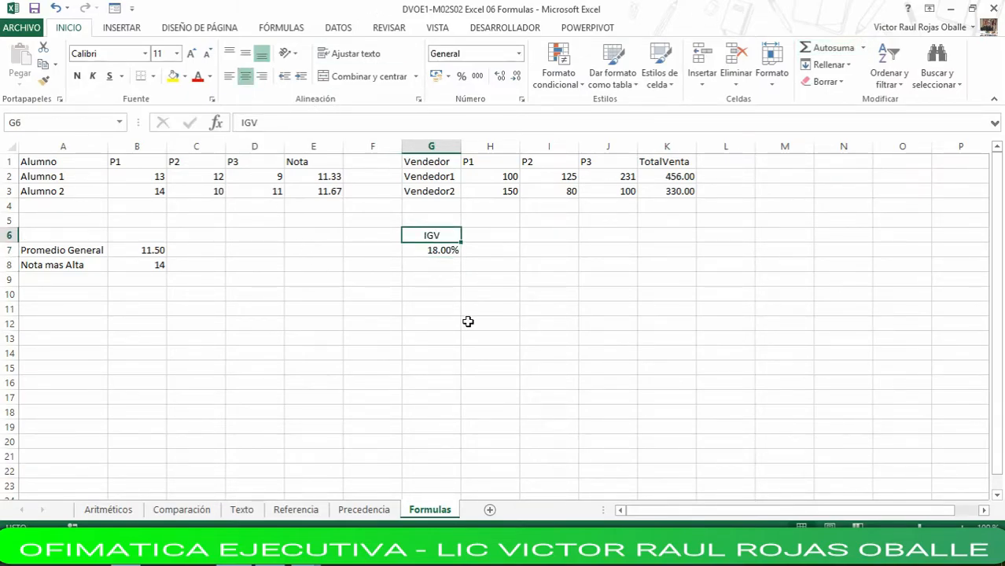
Step: Add the column headers IGV in L1 and Total in M1 to the salesperson table
left_click(730, 161)
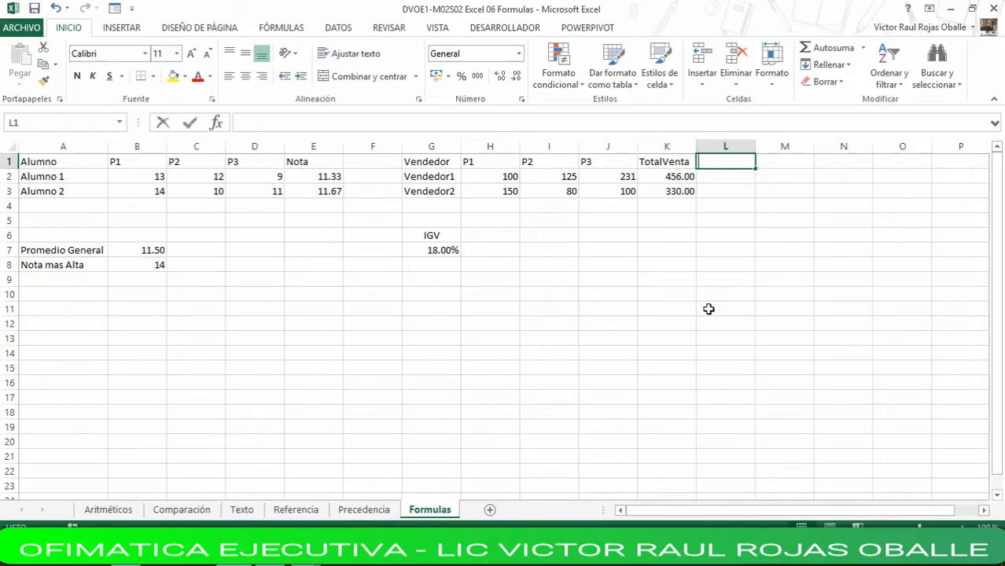
type("IGV")
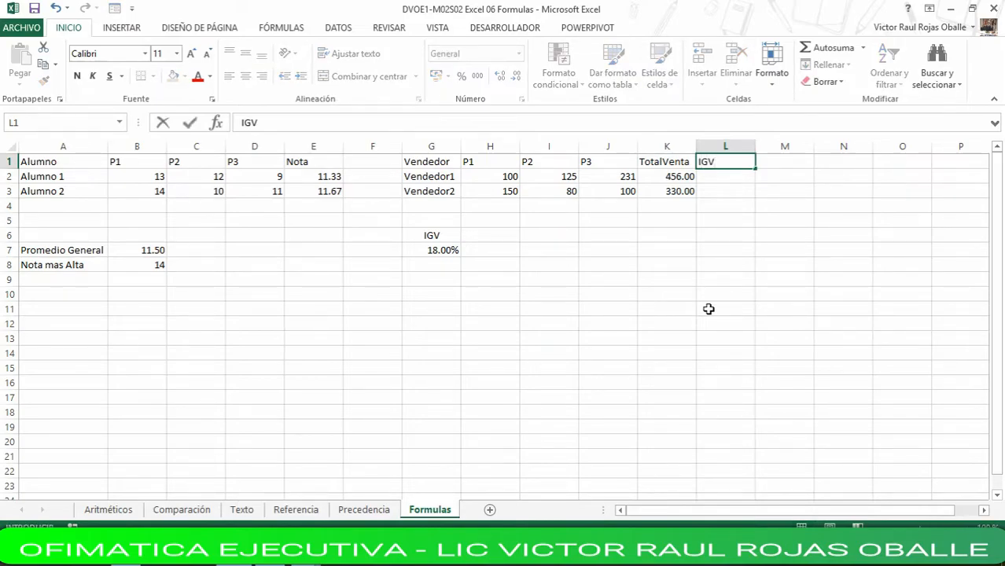
key("Tab")
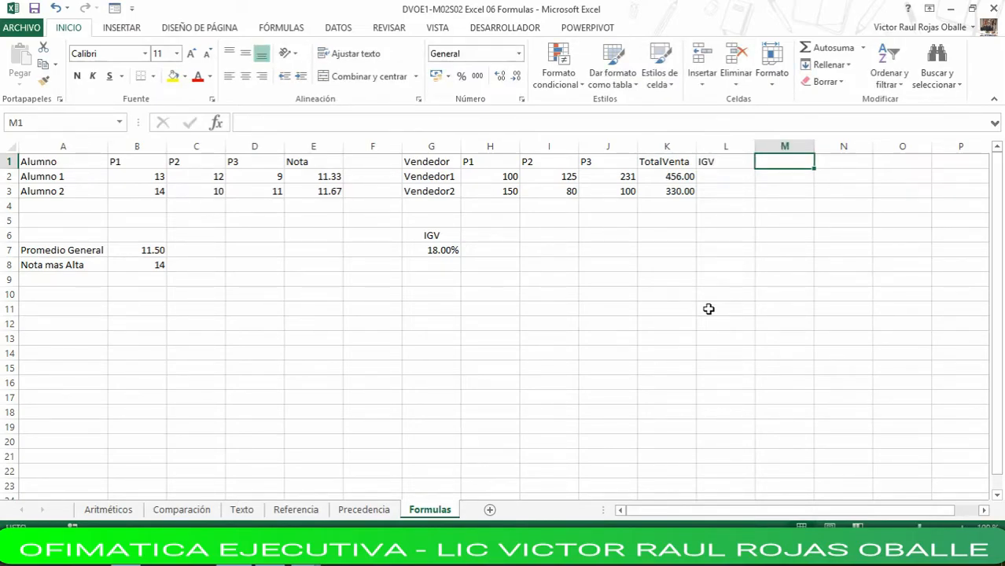
type("To")
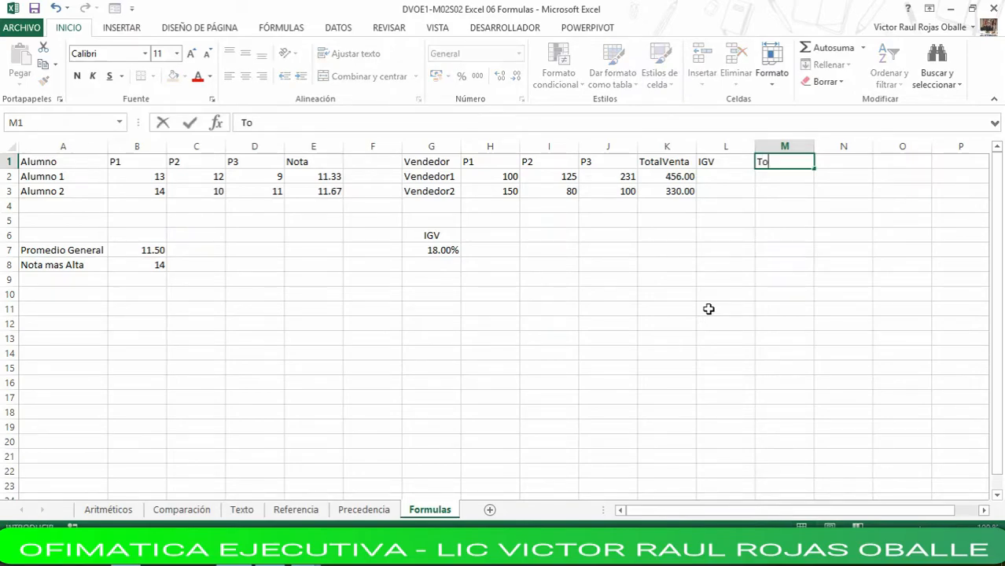
type("tal")
key("Tab")
key("Left")
key("Left")
key("Down")
key("Down")
key("Left")
key("Left")
key("Left")
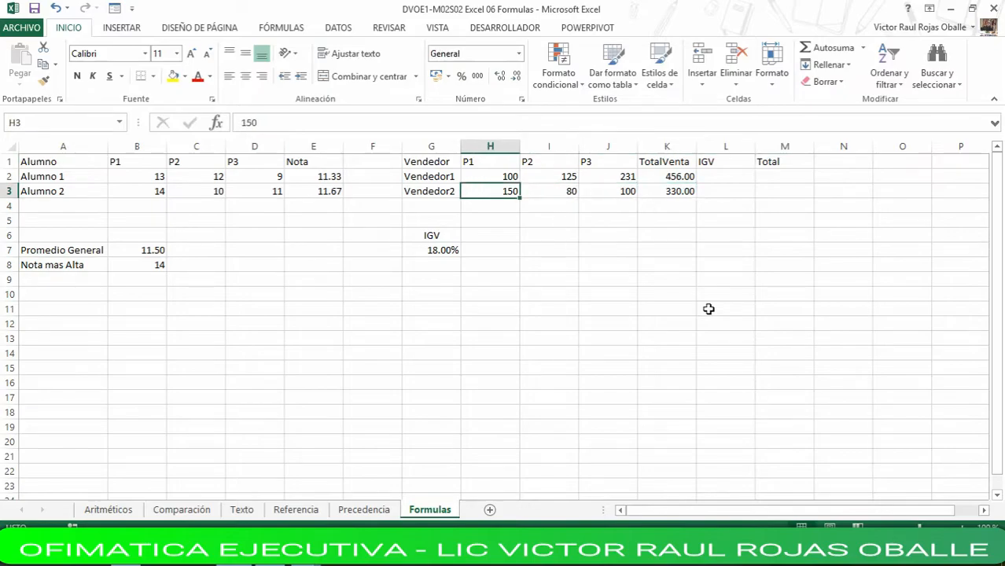
key("Left")
key("Right")
key("Right")
key("Right")
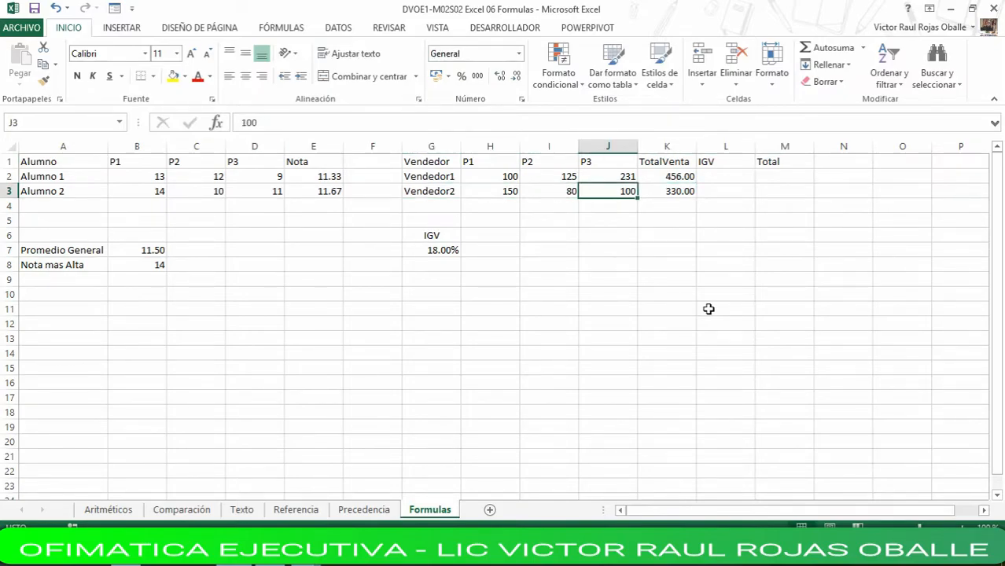
key("Right")
key("Left")
key("Left")
key("Left")
key("Left")
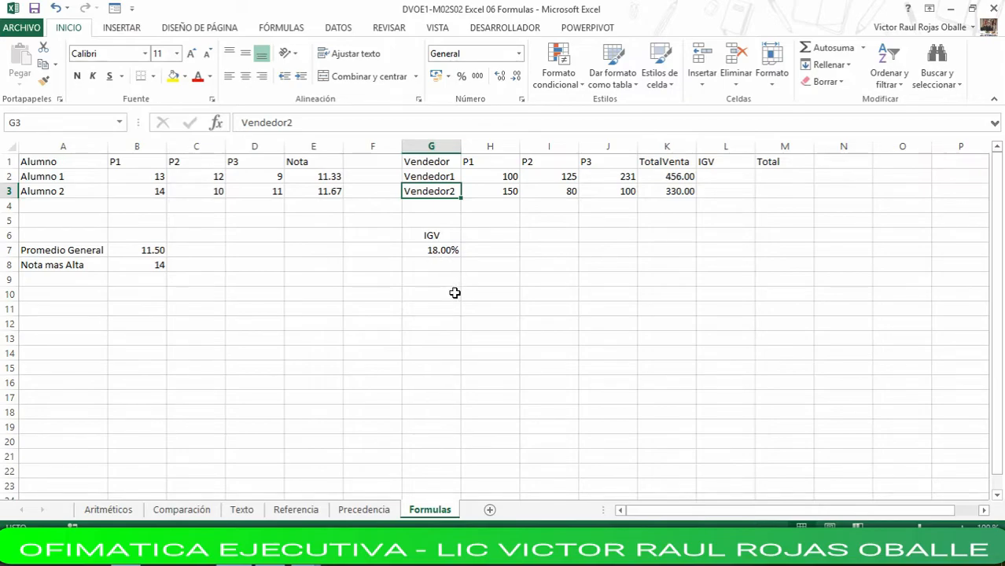
left_click(426, 249)
left_click(727, 174)
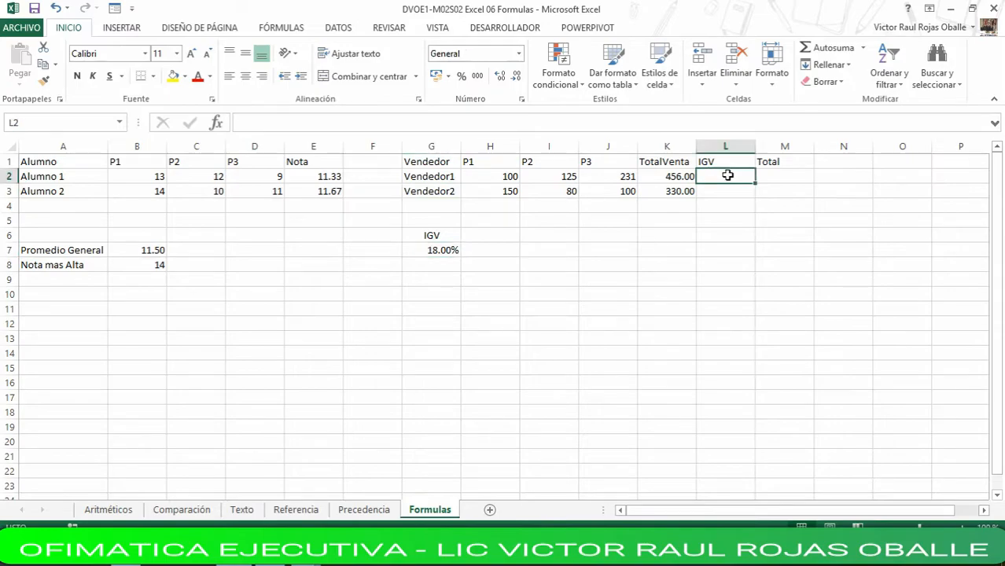
left_click(724, 191)
left_click(719, 176)
left_click(716, 191)
left_click(719, 175)
Step: Define the workbook-level name IGV for the tax rate cell G7
left_click(437, 250)
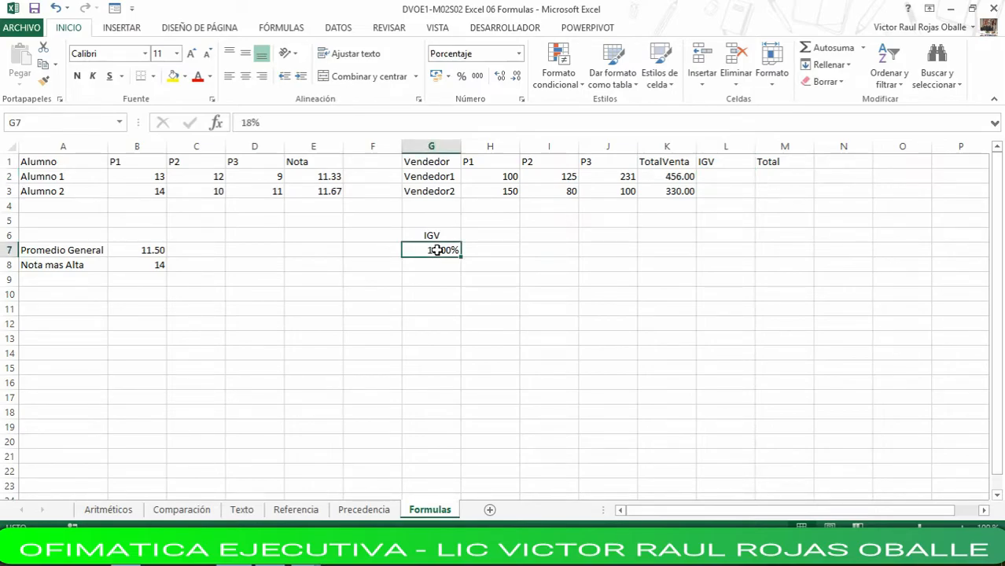
right_click(437, 250)
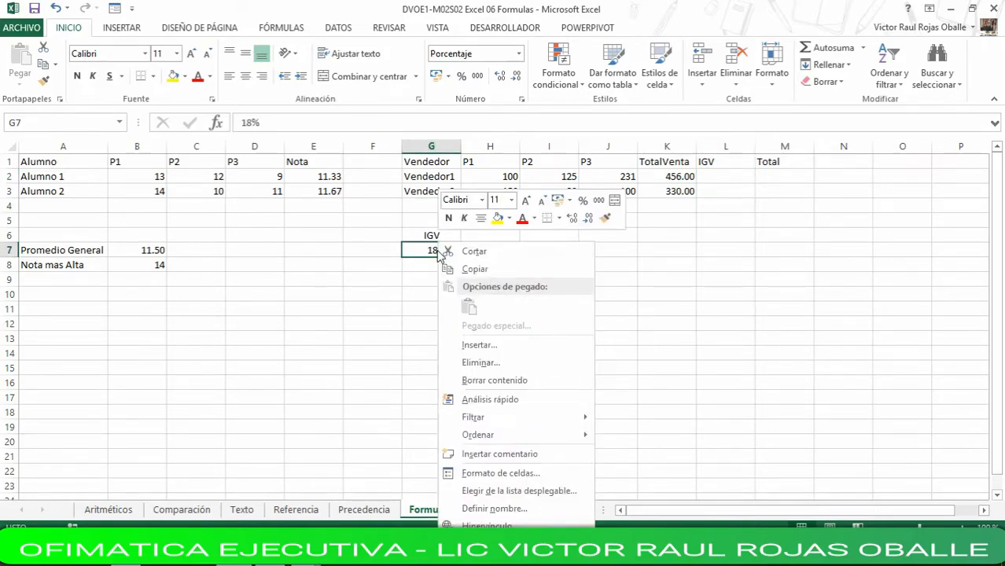
left_click(494, 509)
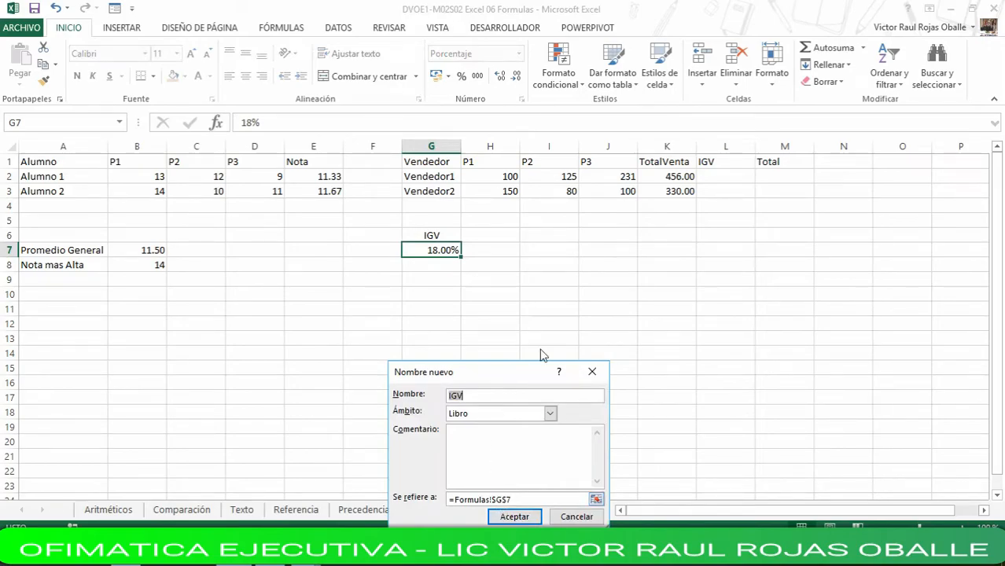
left_click_drag(621, 287, 647, 237)
key("End")
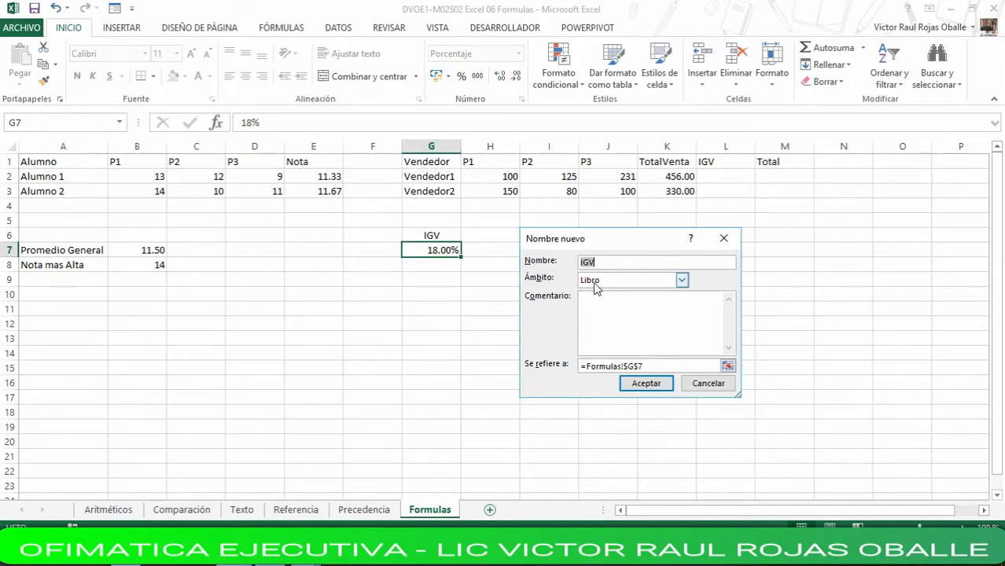
left_click(653, 389)
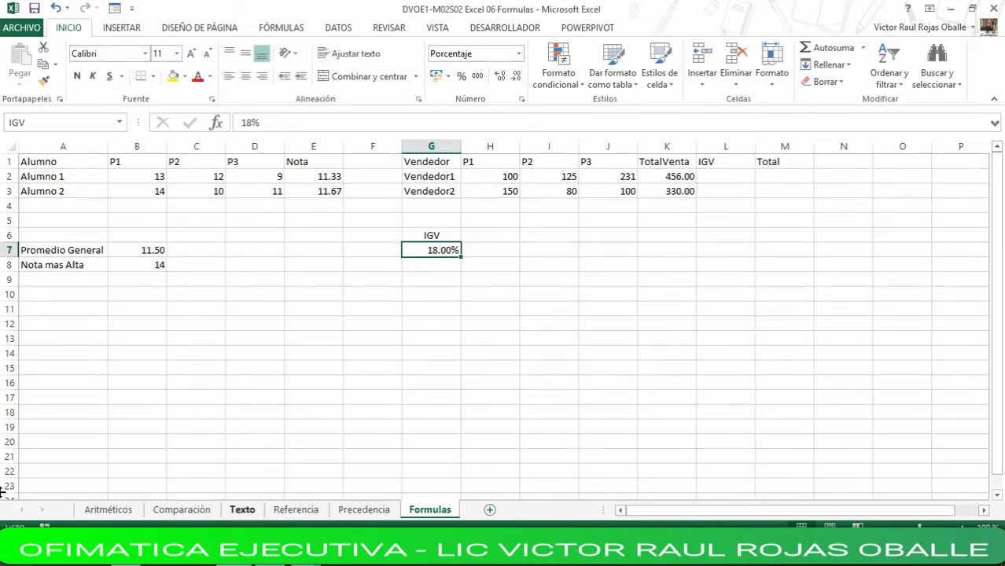
Step: Enter the formula =K2*IGV in L2, using the defined name IGV for the tax rate
left_click(730, 173)
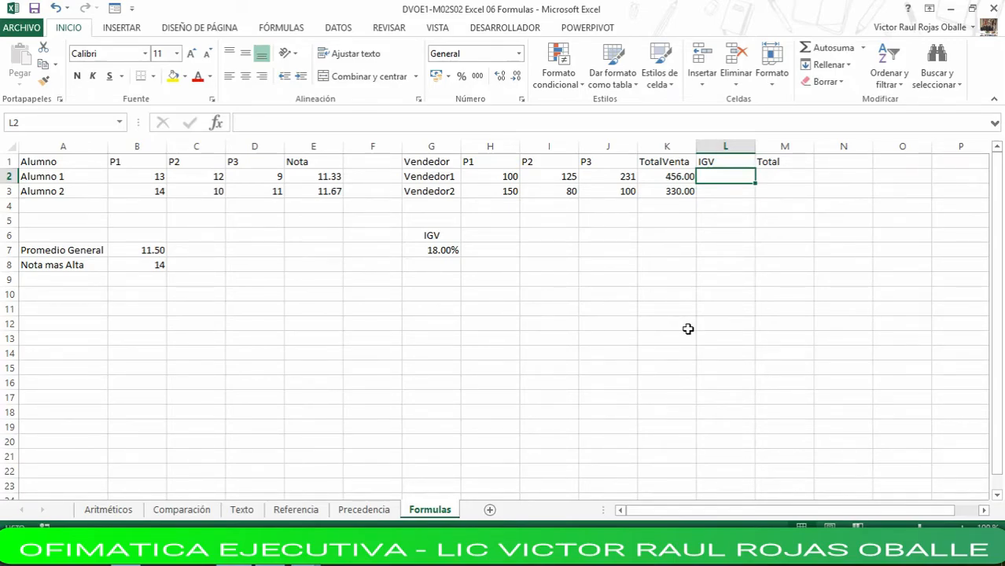
type("=")
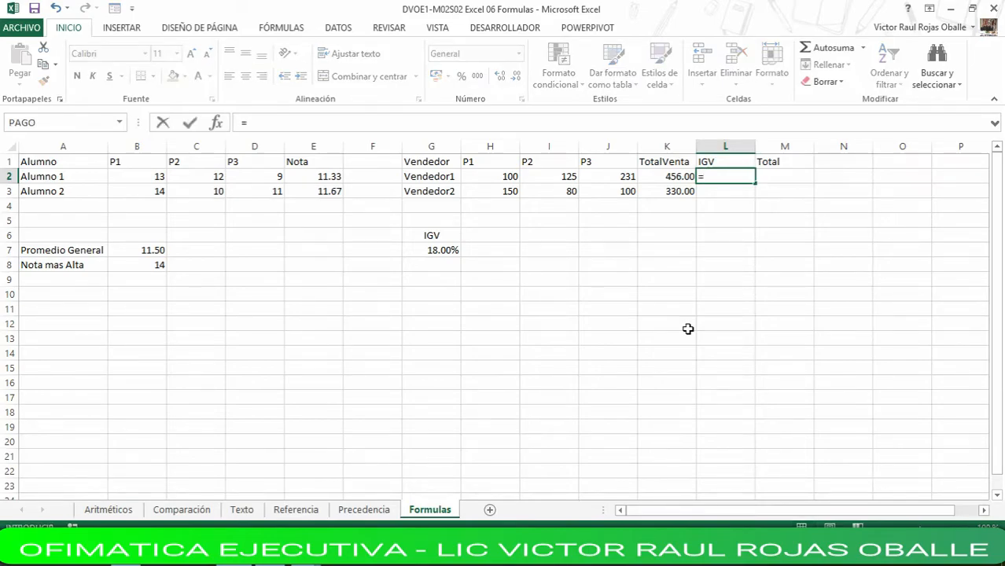
key("Left")
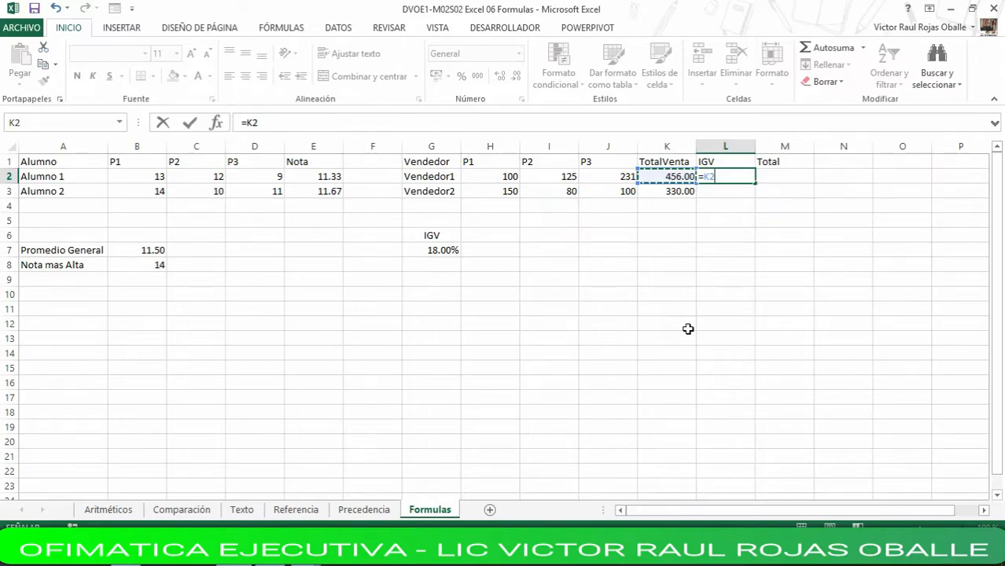
type("*igv")
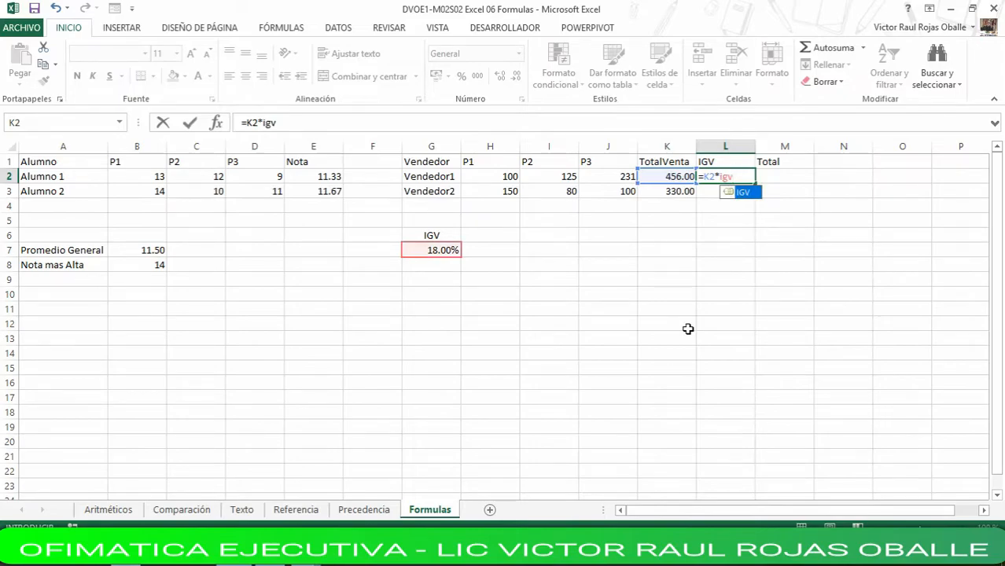
key("BackSpace")
key("BackSpace")
key("BackSpace")
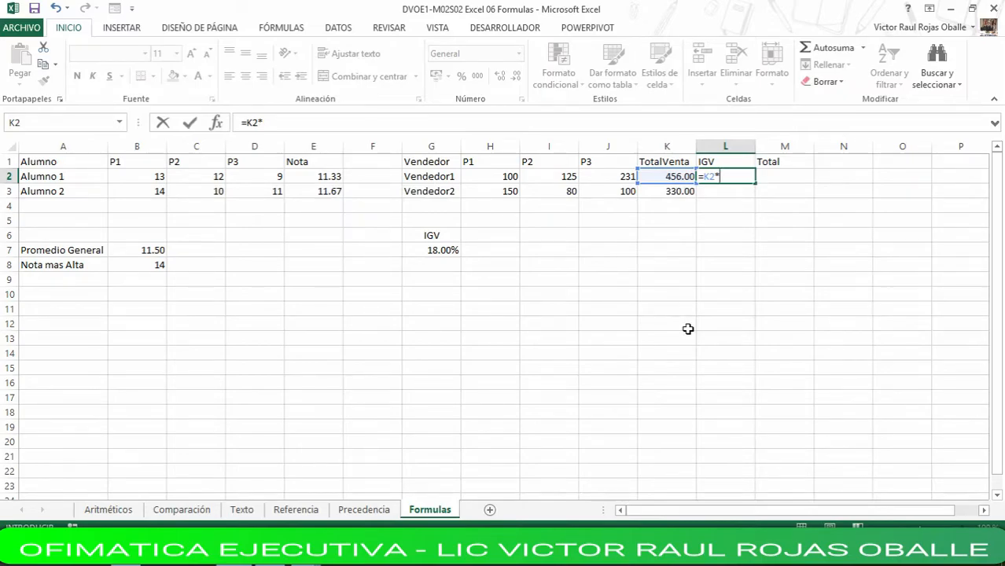
type("I")
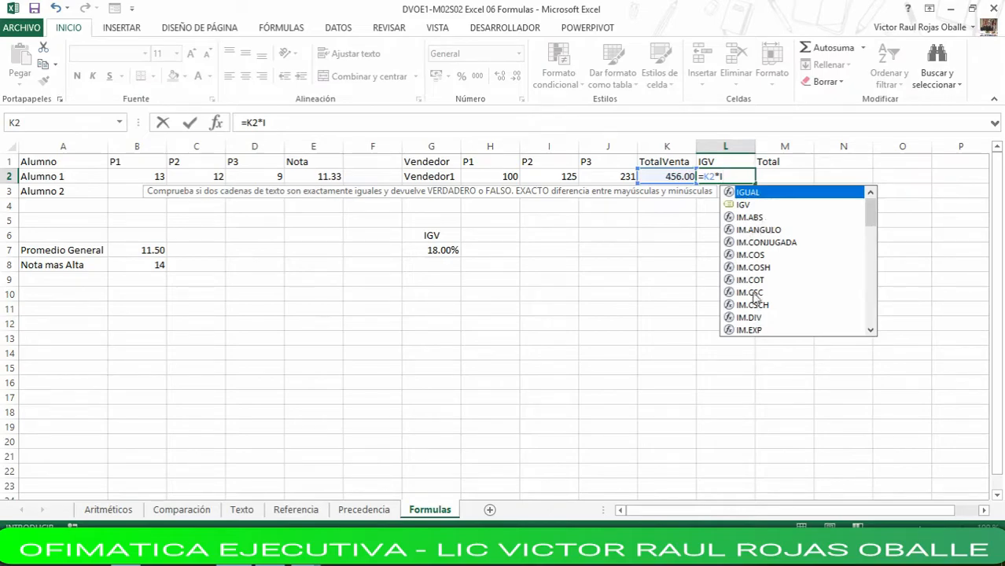
left_click(747, 211)
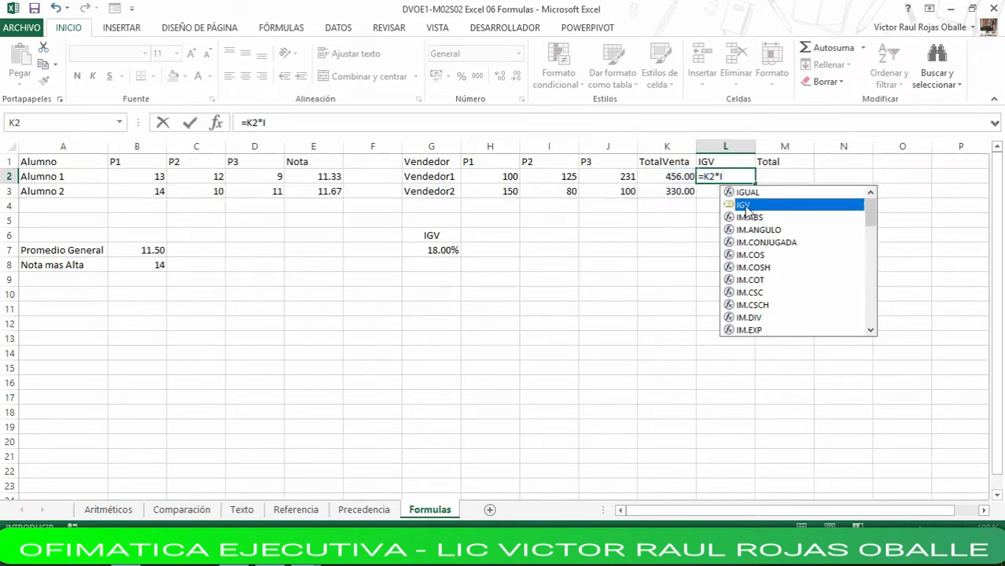
double_click(745, 209)
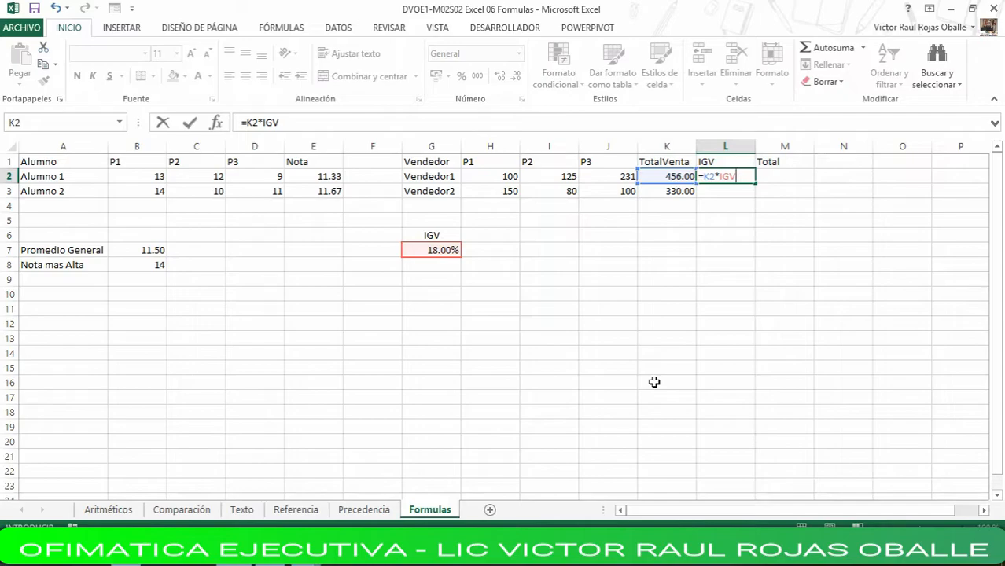
key("Return")
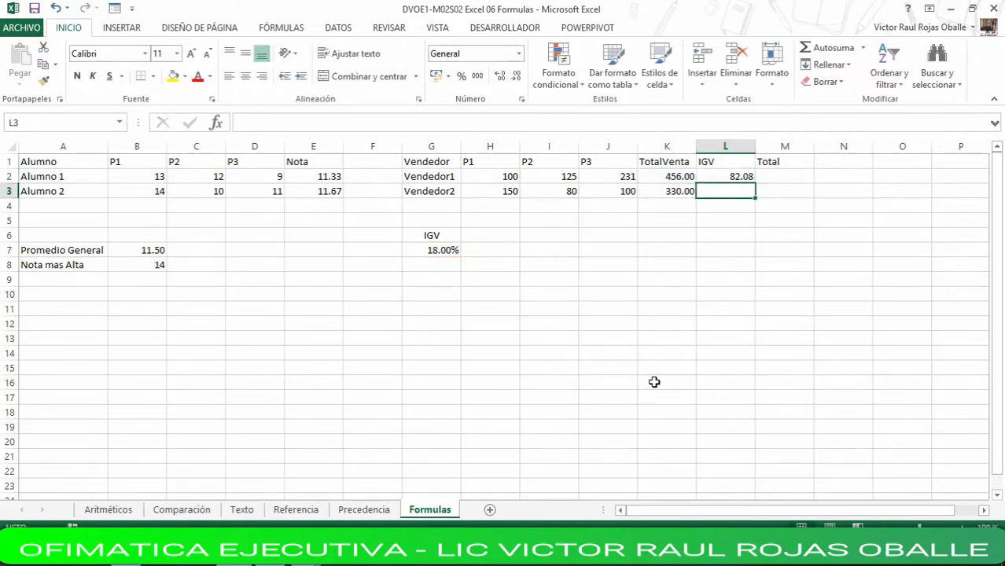
Step: Fill the IGV formula from L2 down to L3 and show both results with two decimals
key("Up")
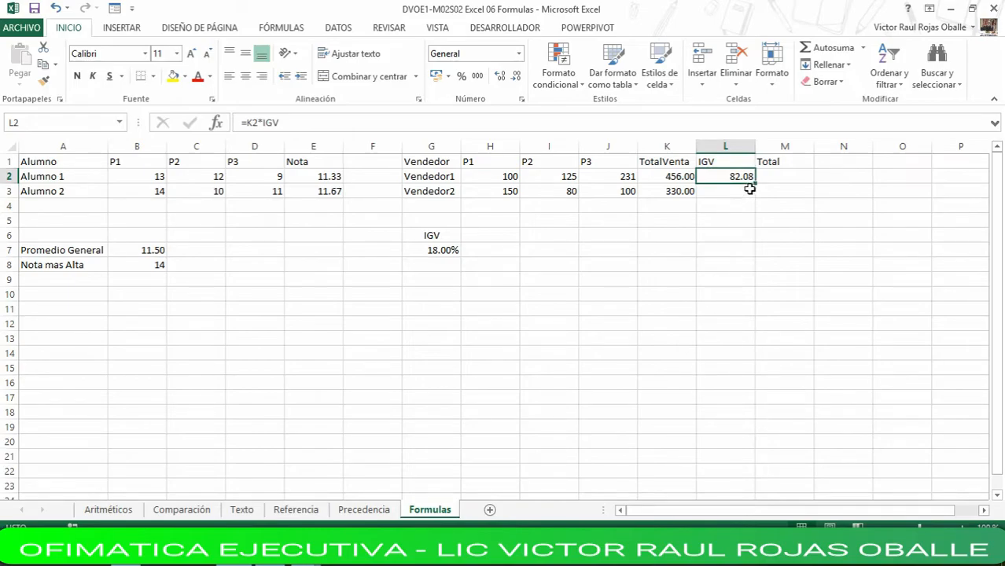
left_click_drag(755, 184, 757, 196)
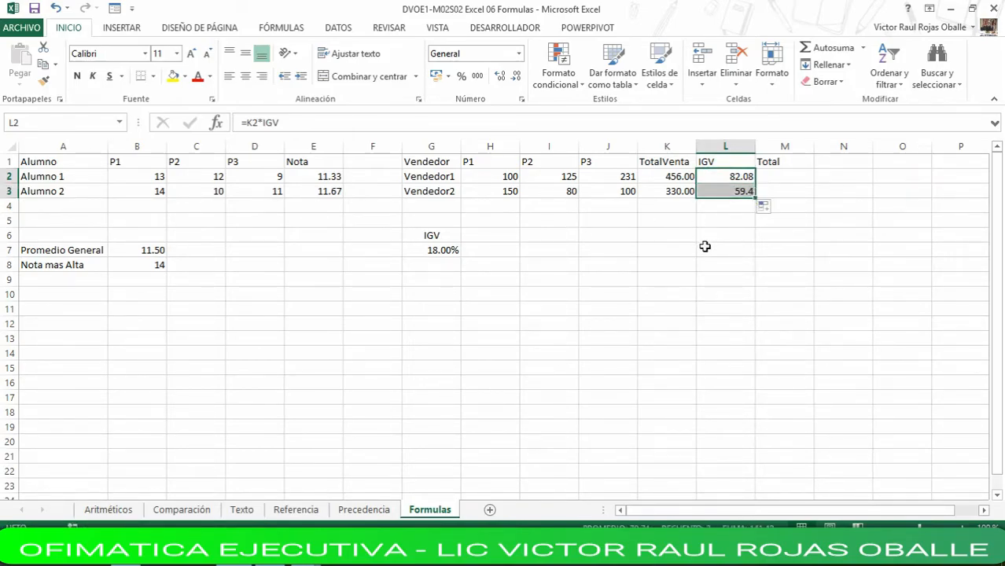
left_click(498, 77)
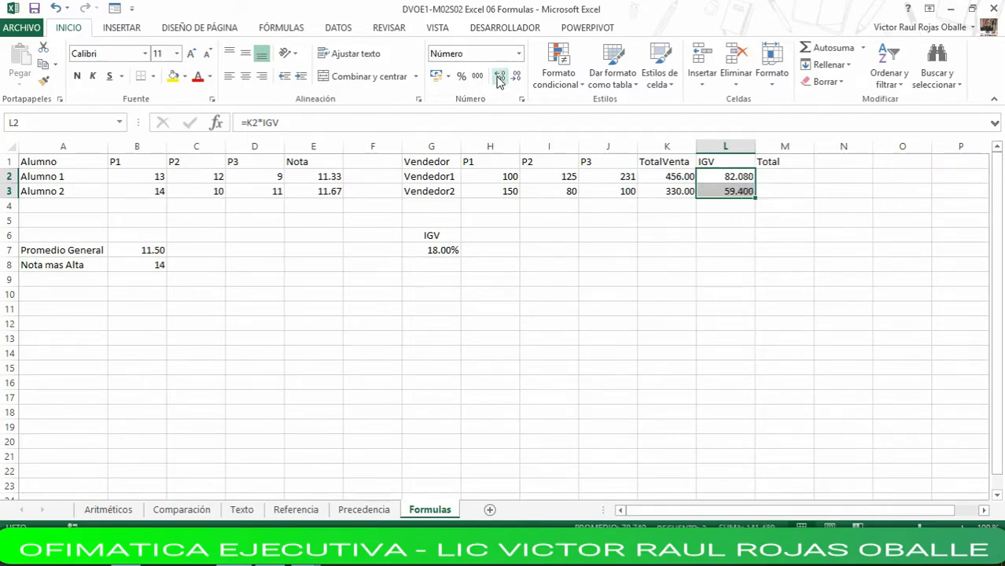
left_click(516, 77)
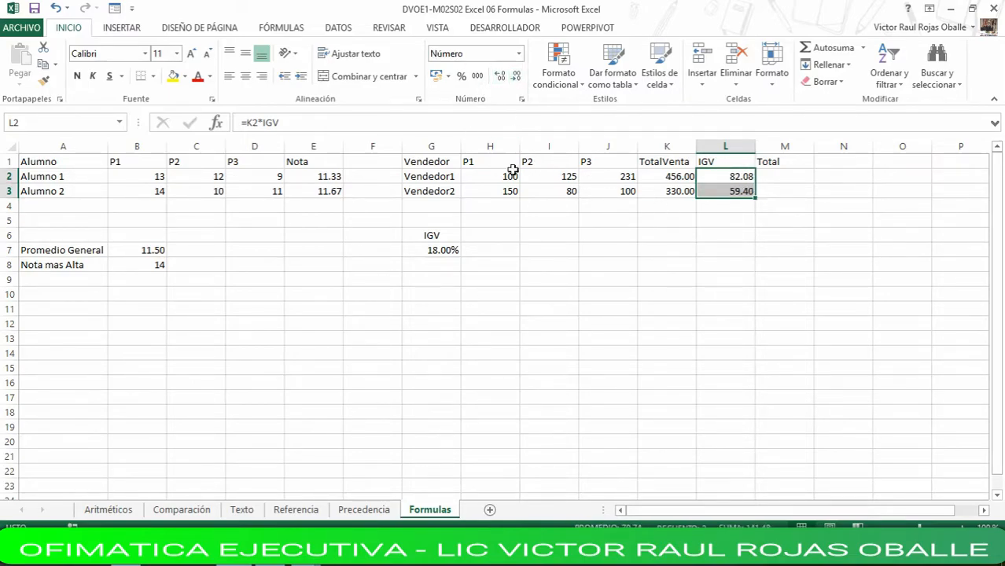
Step: Examine how the copied IGV formulas in L2 and L3 refer to each sales total and the named rate
left_click(715, 191)
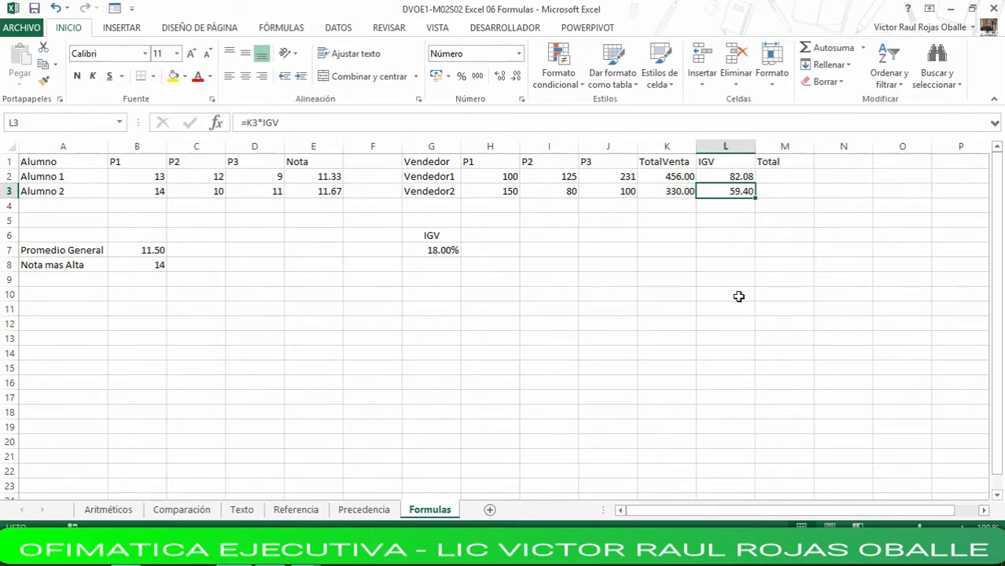
left_click(737, 176)
left_click_drag(755, 182, 755, 192)
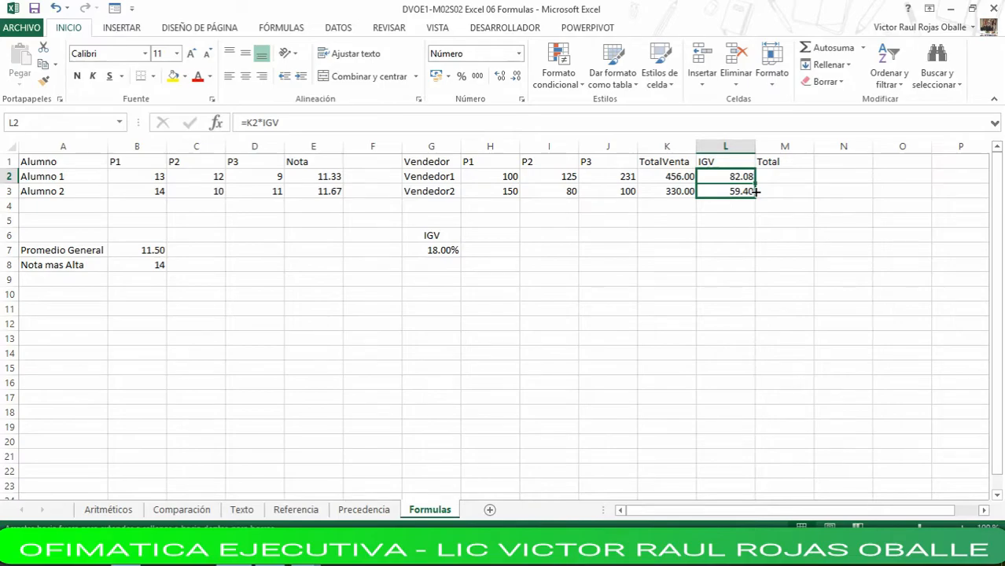
left_click_drag(755, 191, 755, 192)
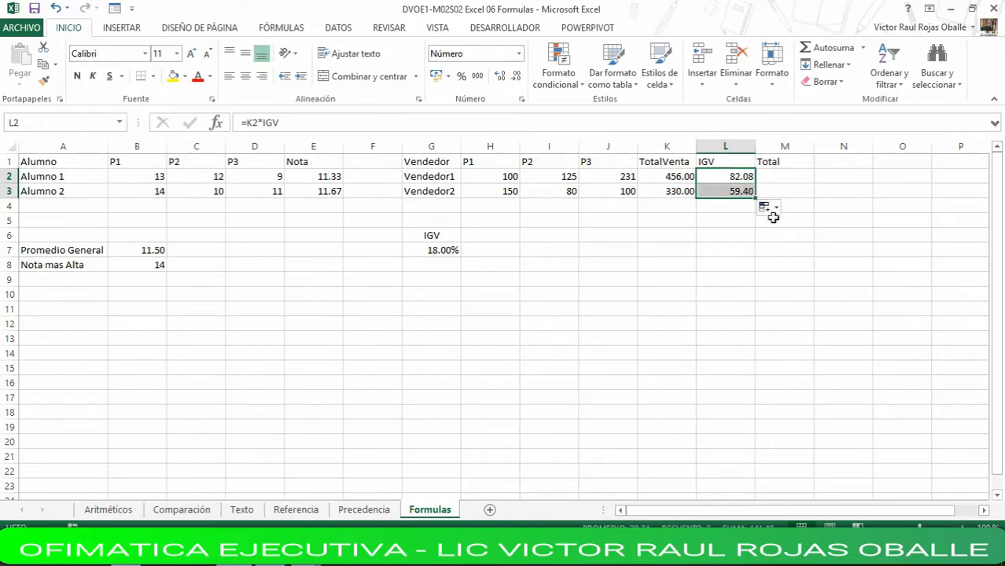
left_click(736, 191)
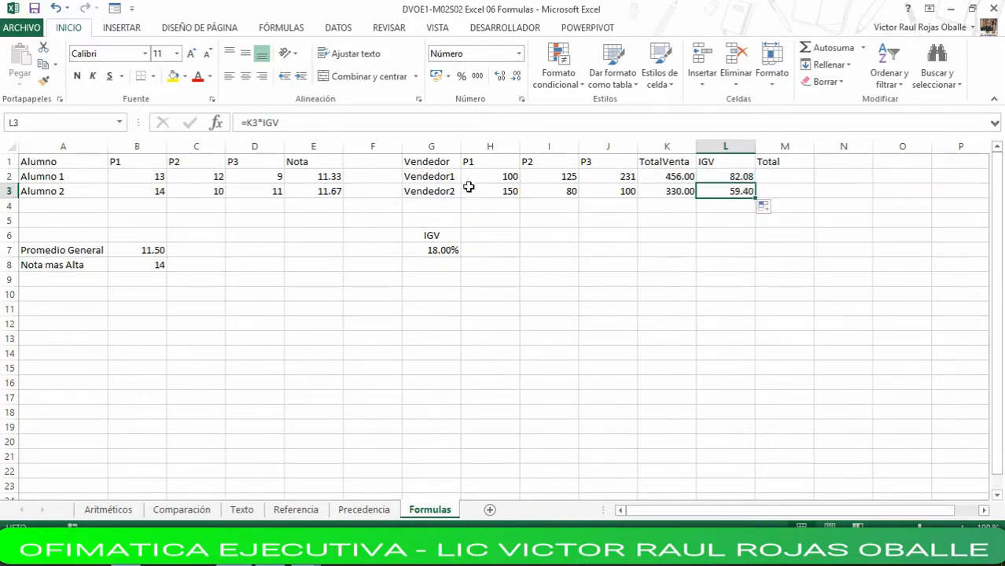
left_click(798, 129)
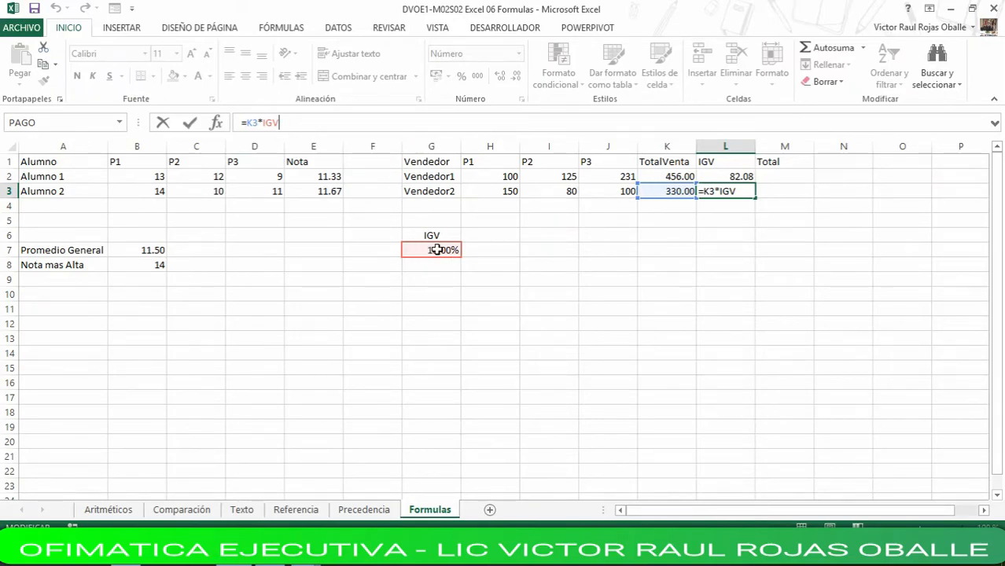
left_click(731, 175)
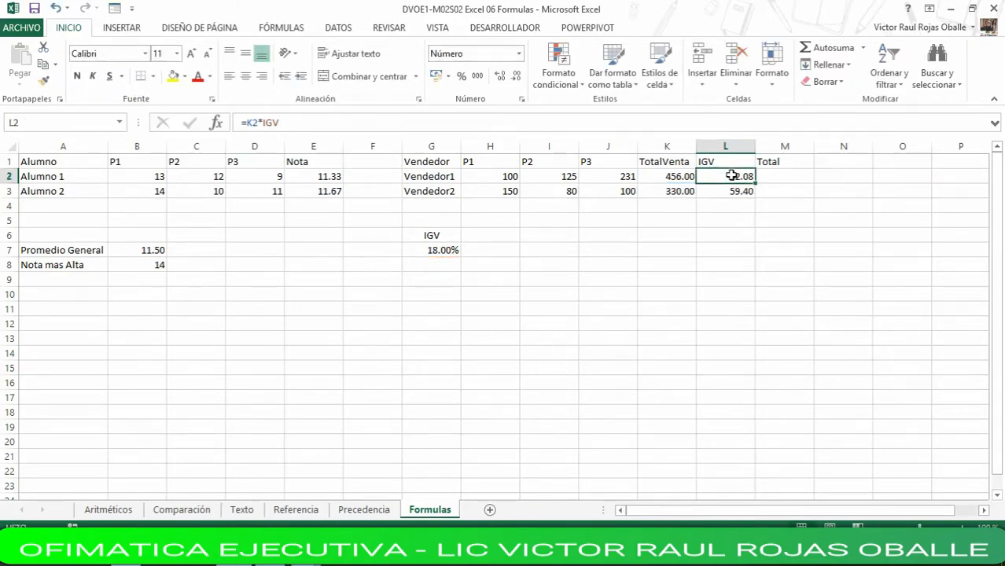
left_click(744, 122)
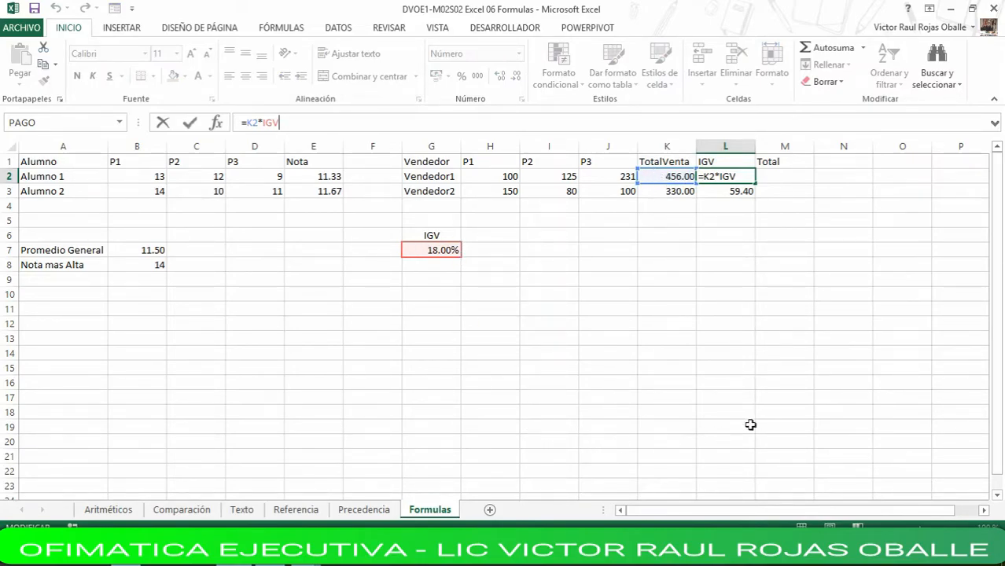
left_click(791, 176)
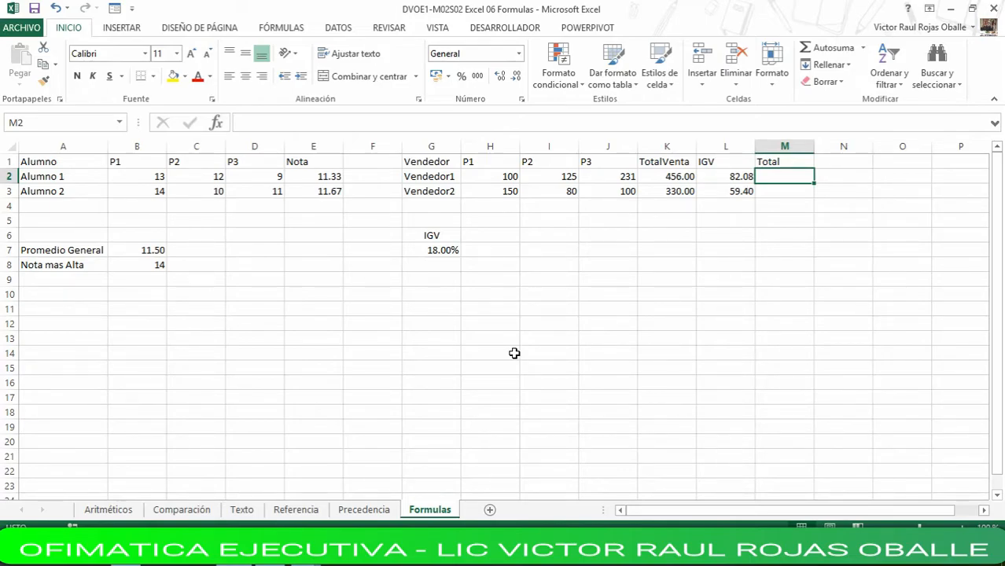
left_click(431, 280)
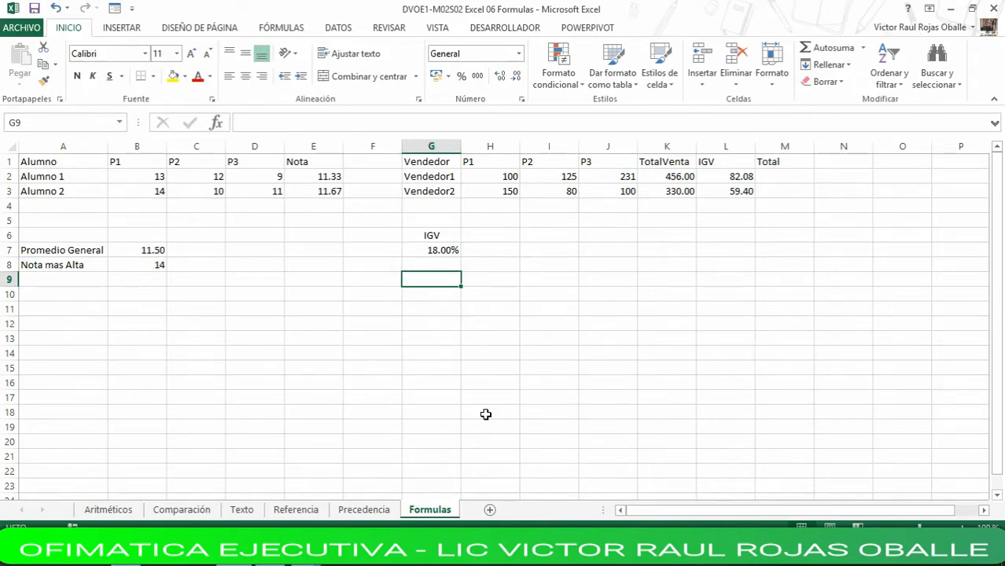
left_click(789, 176)
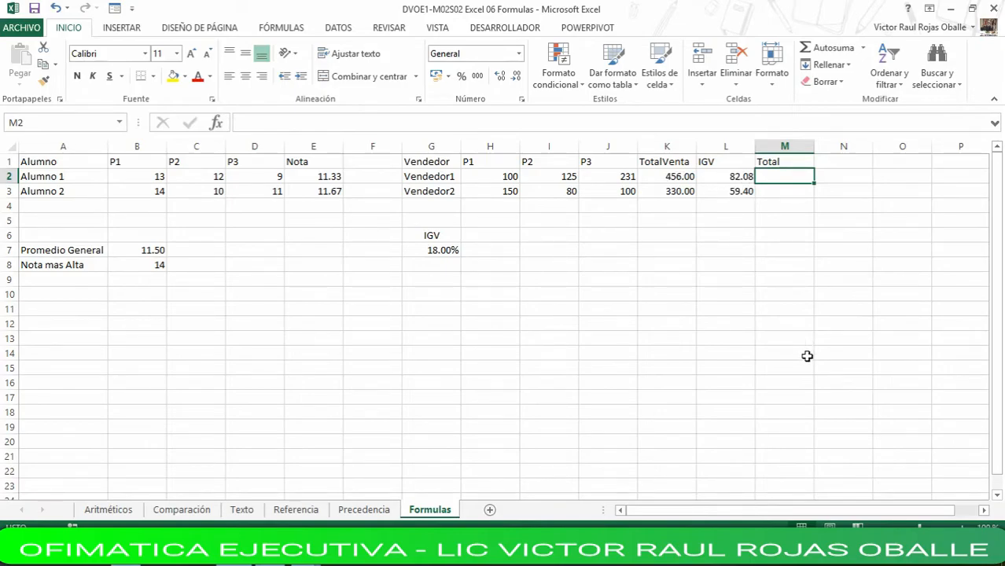
type("=")
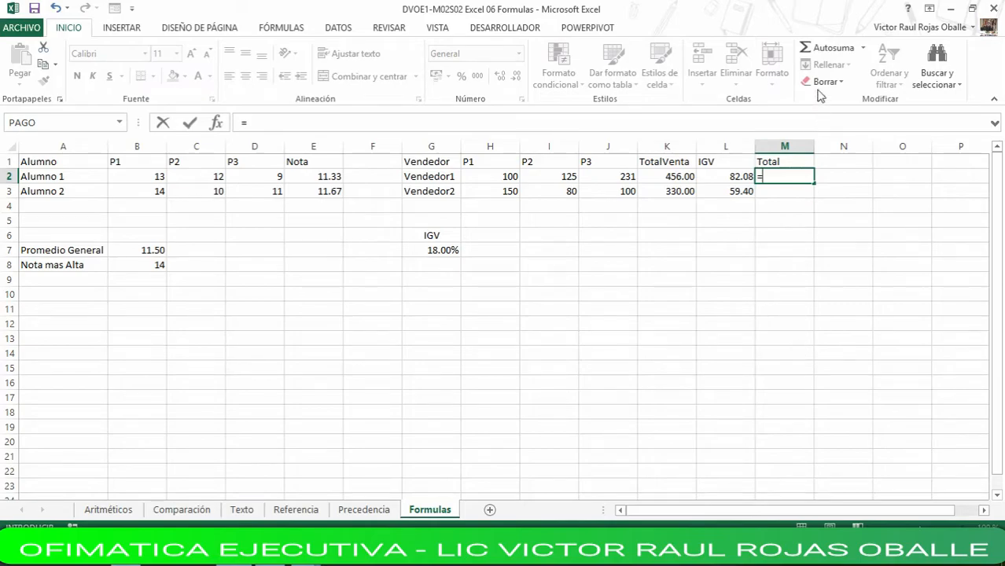
left_click(820, 45)
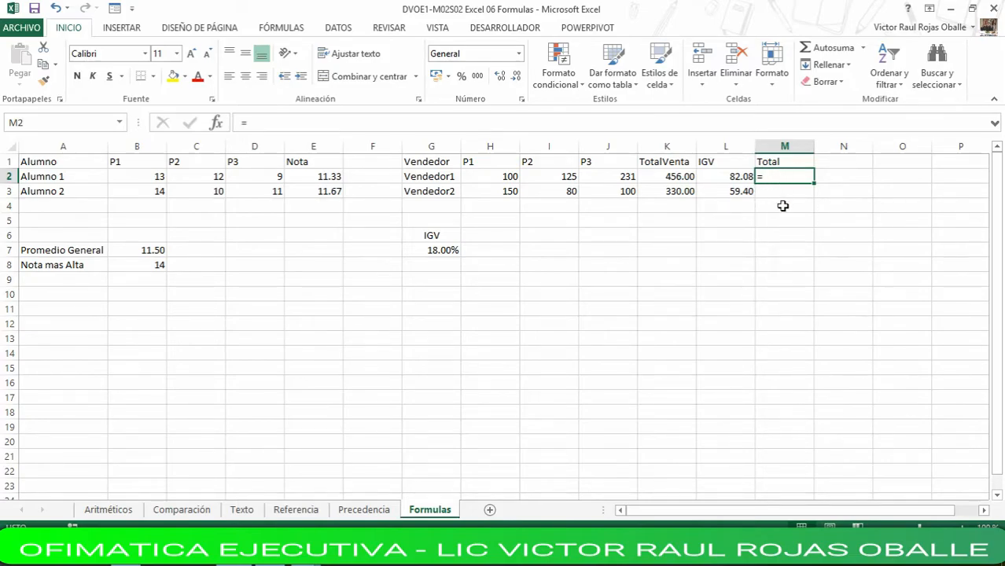
left_click(796, 307)
left_click(781, 176)
key("Escape")
Step: Calculate the first salesperson's Total in M2 with =SUMA(K2:L2) and fill the formula down to M3
left_click(826, 49)
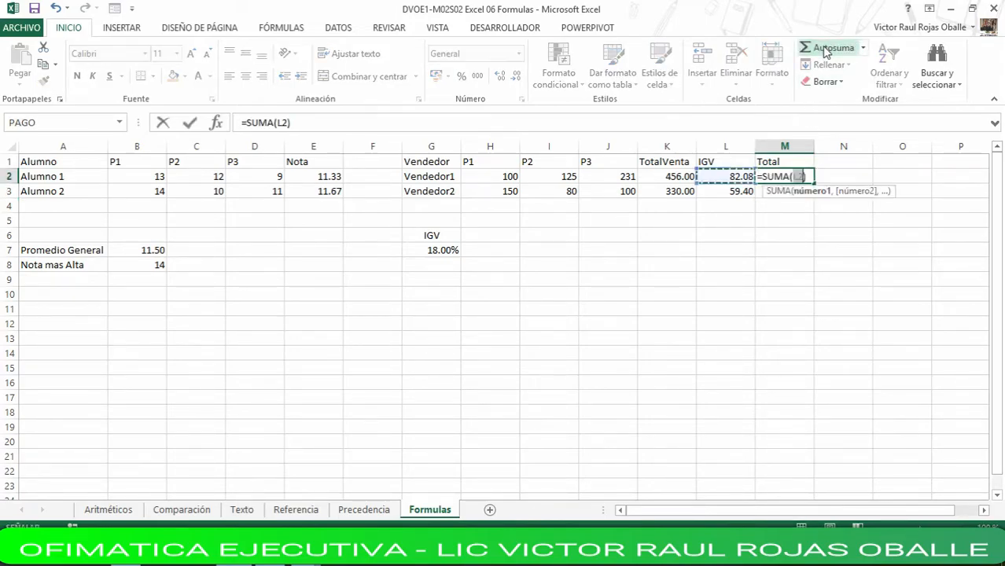
left_click(663, 177)
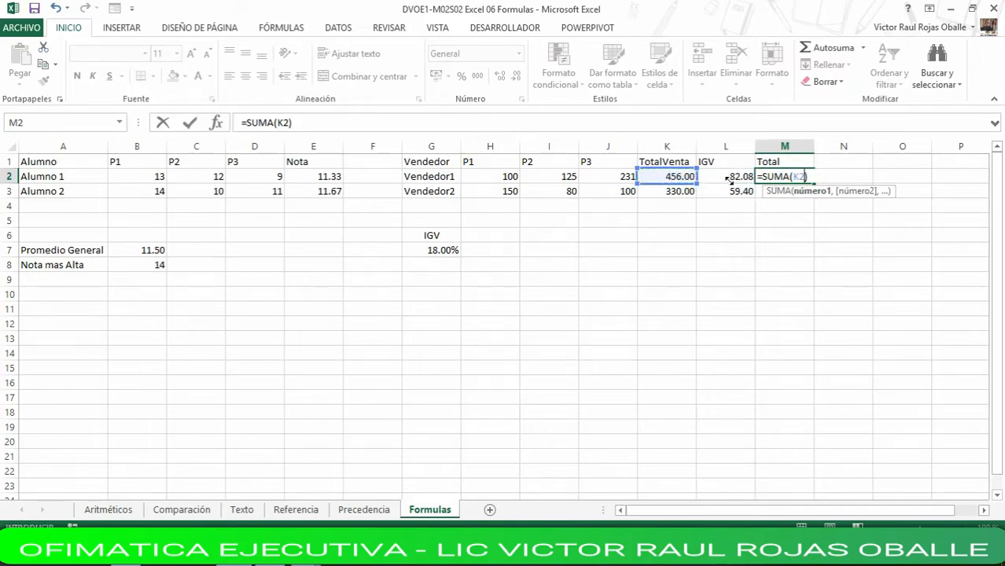
left_click_drag(729, 180, 745, 181)
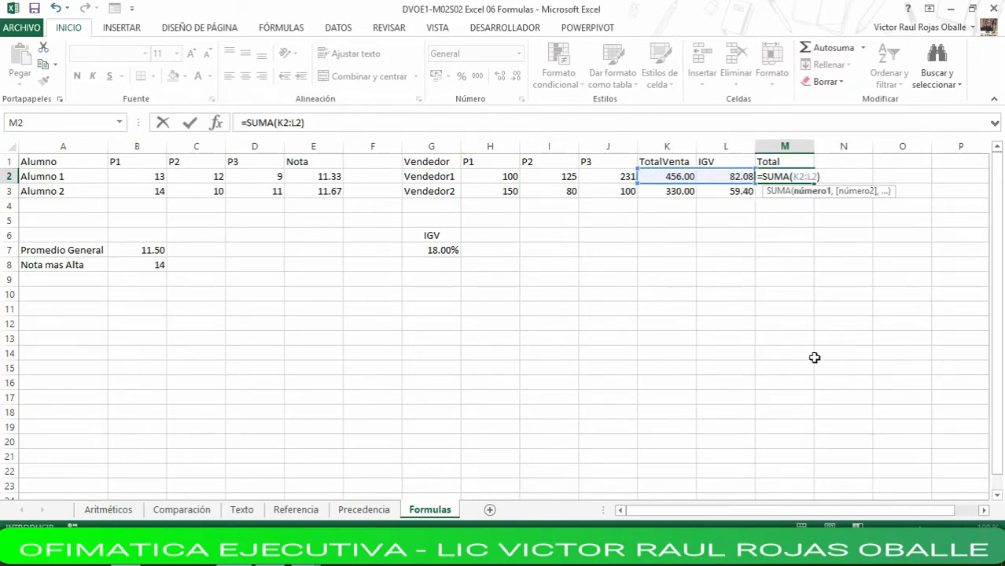
key("Return")
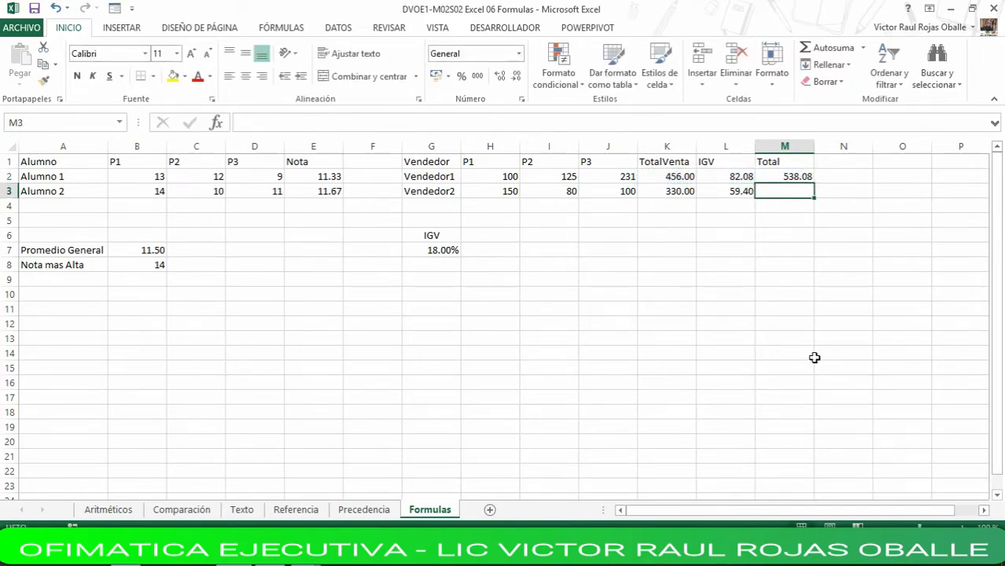
left_click(796, 177)
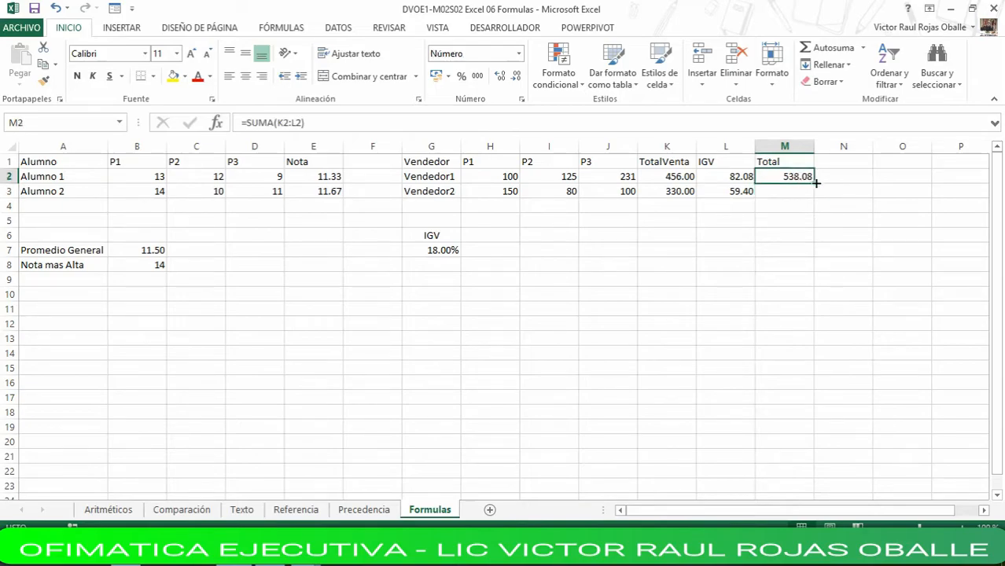
left_click_drag(816, 183, 818, 197)
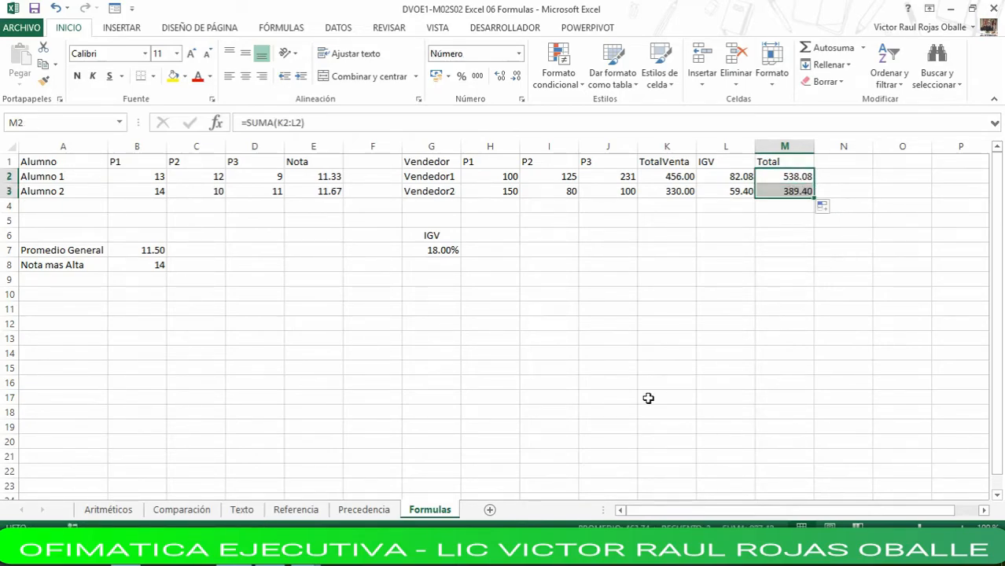
left_click(783, 235)
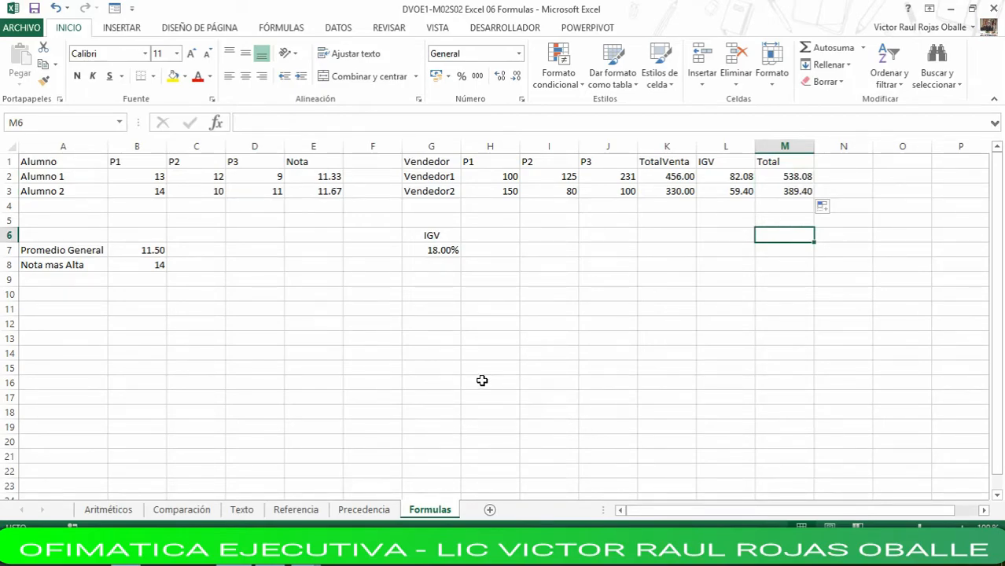
Step: Add up the Total column in M4 with =SUMA(M2:M3)
left_click(786, 208)
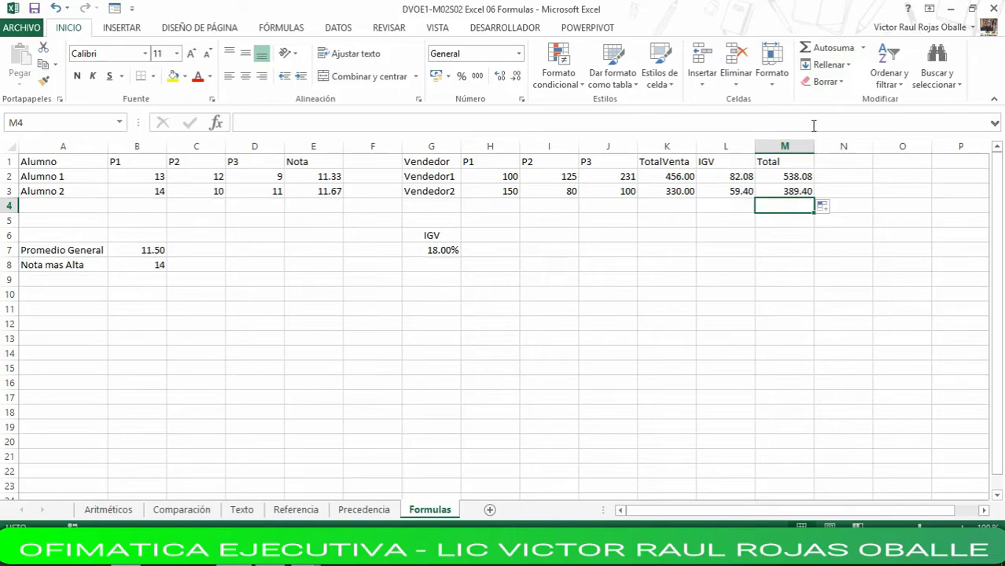
left_click(826, 49)
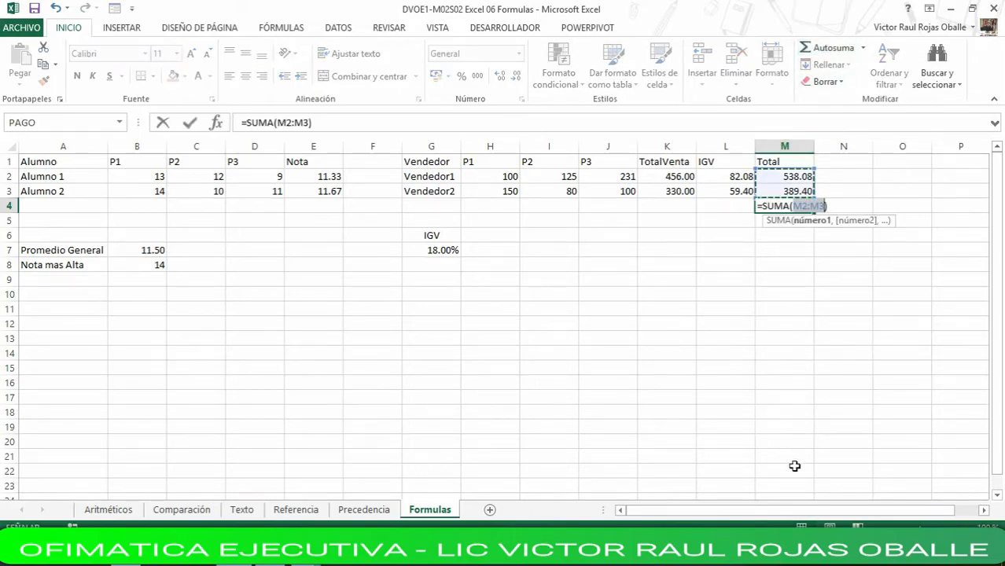
key("Return")
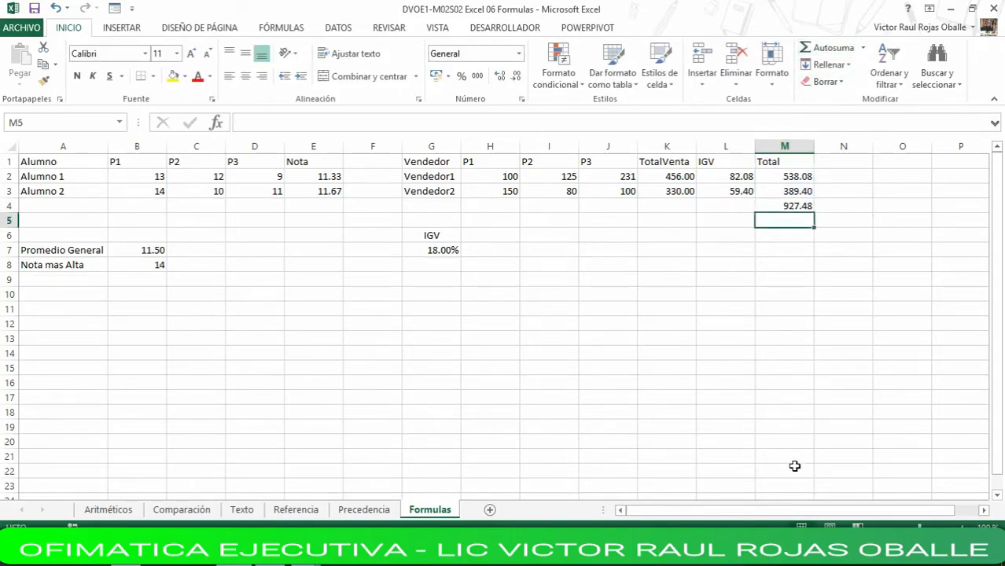
Step: Begin a text formula in G9 that joins the label "Señor: " with the salesperson name in G2
key("Up")
key("Down")
key("Down")
key("Down")
key("Down")
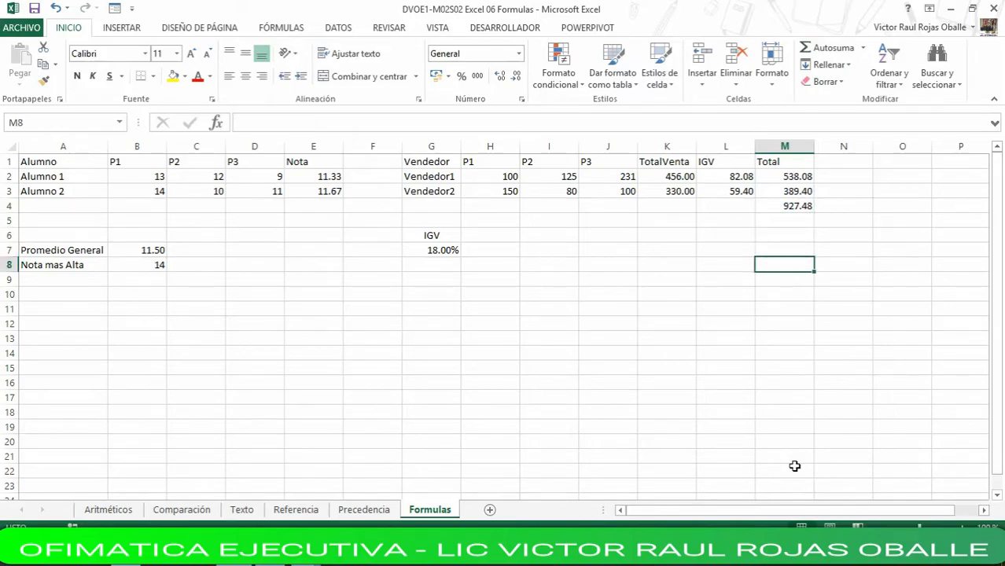
key("Left")
key("Left")
key("Left")
key("Left")
key("Left")
key("Left")
key("Down")
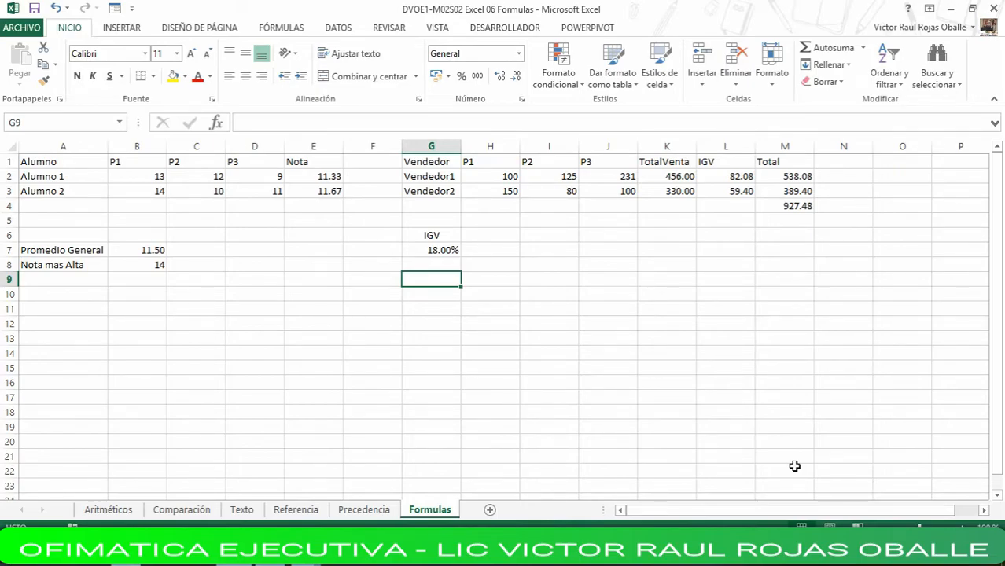
type("=")
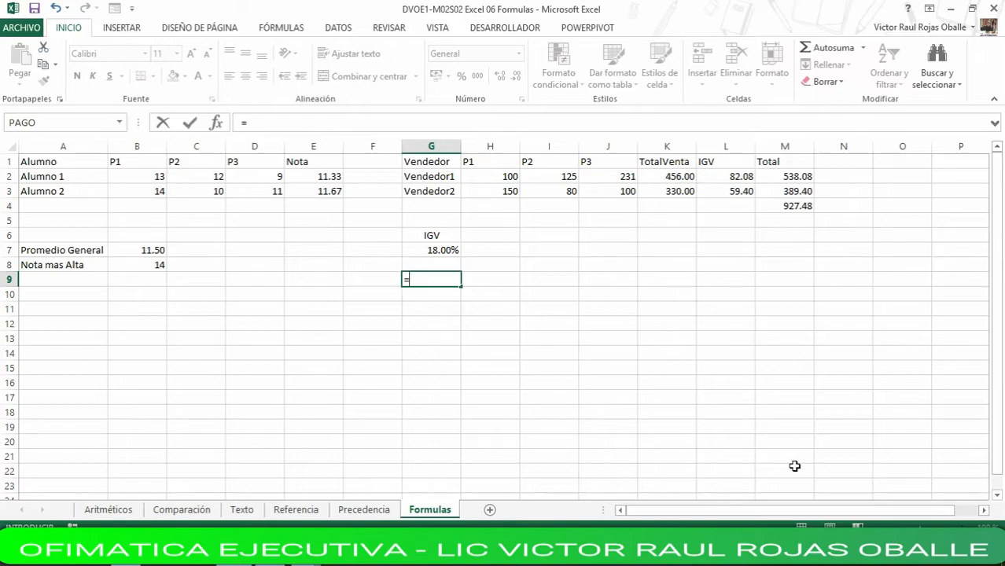
type("\"sEÑOR")
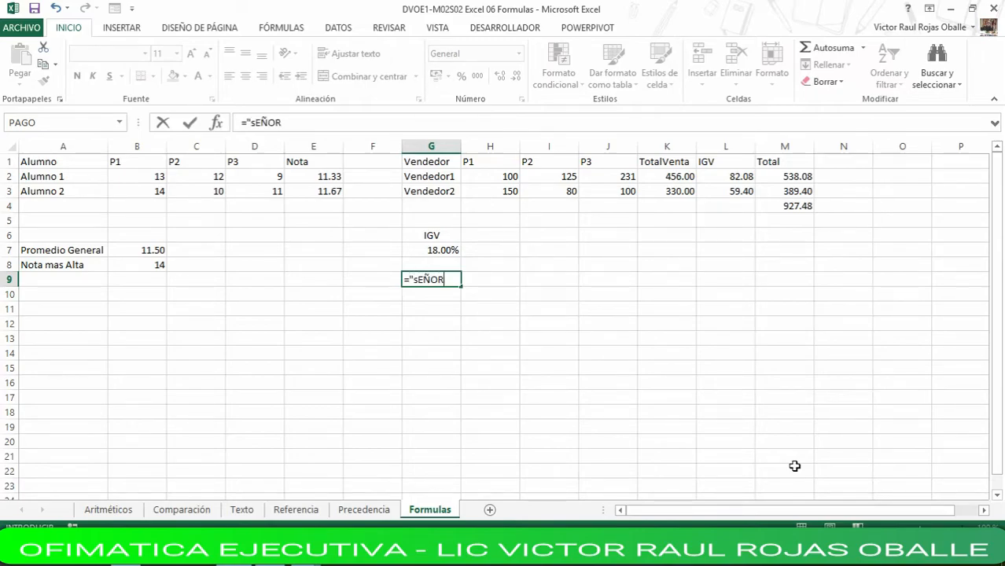
key("BackSpace")
key("BackSpace")
key("BackSpace")
key("BackSpace")
key("BackSpace")
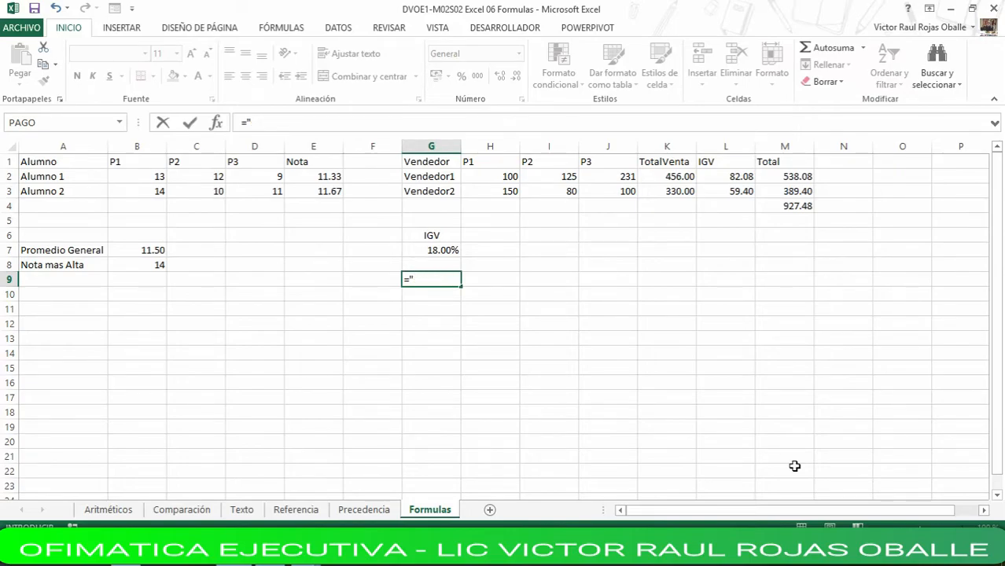
type("Señor")
key("BackSpace")
type("\"")
type("&")
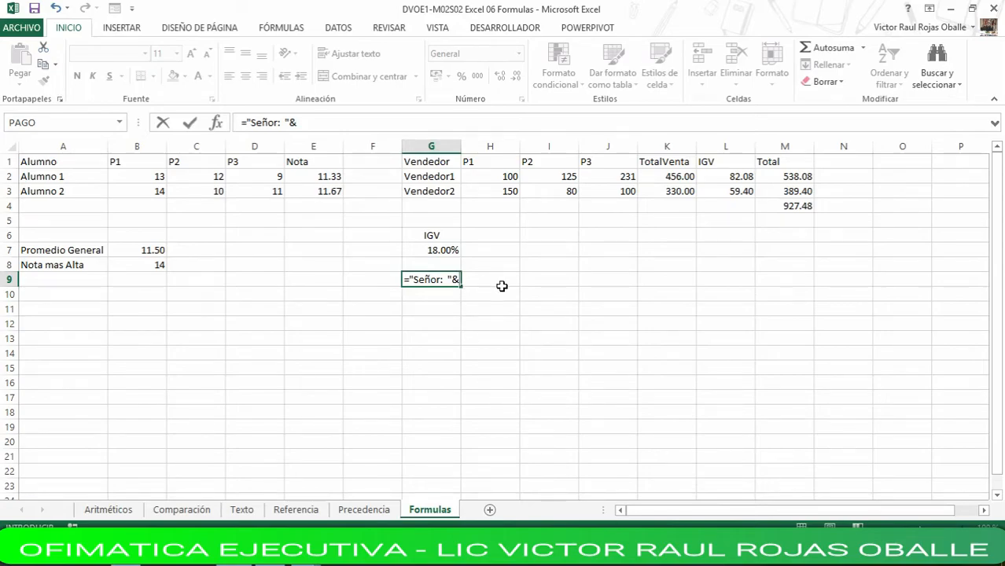
left_click(425, 180)
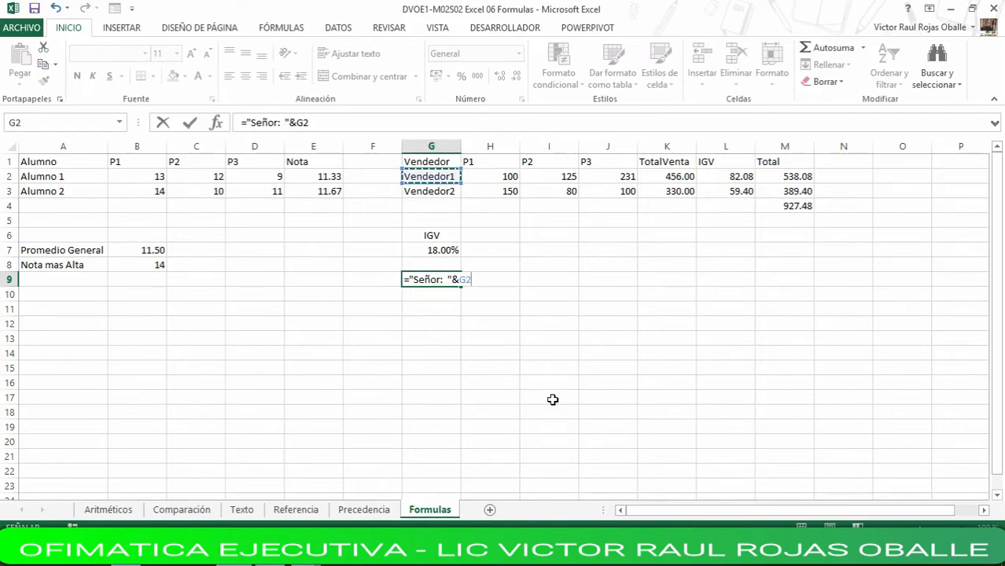
Step: Complete the G9 formula by appending the text " Total Ventas: " and the sales total from K2
type("&\"")
type("Total Ventas:")
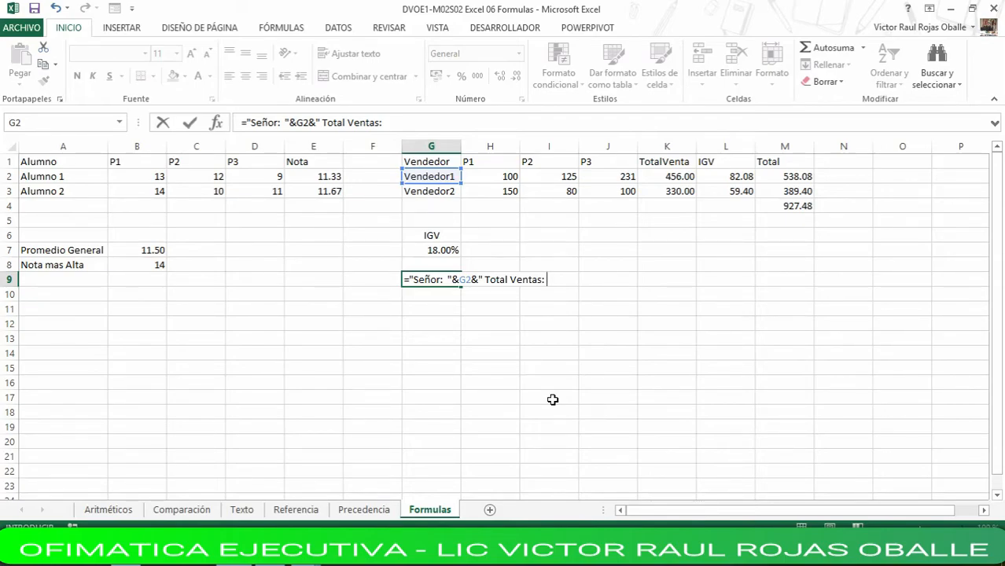
type(" \"")
type("&")
left_click(673, 178)
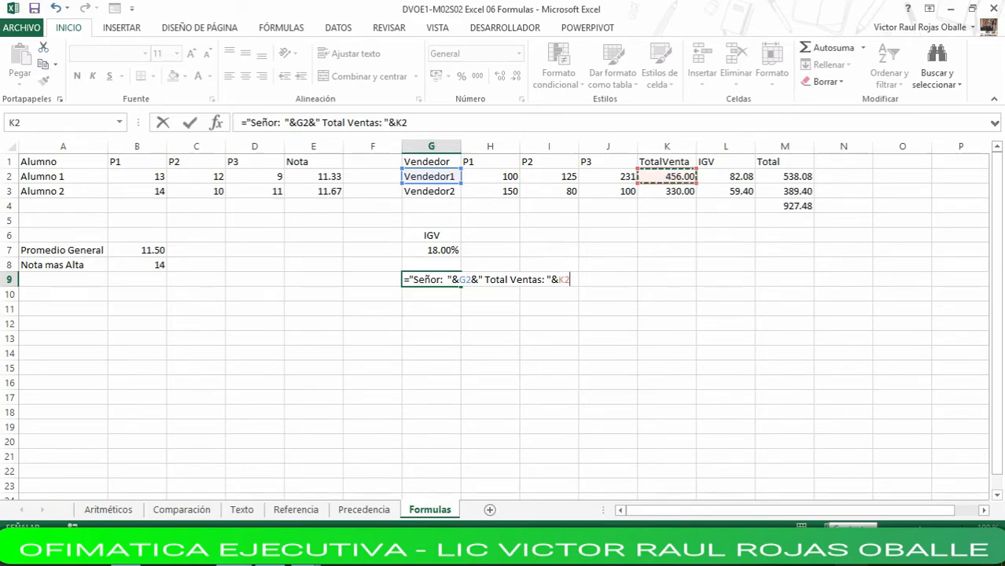
key("Return")
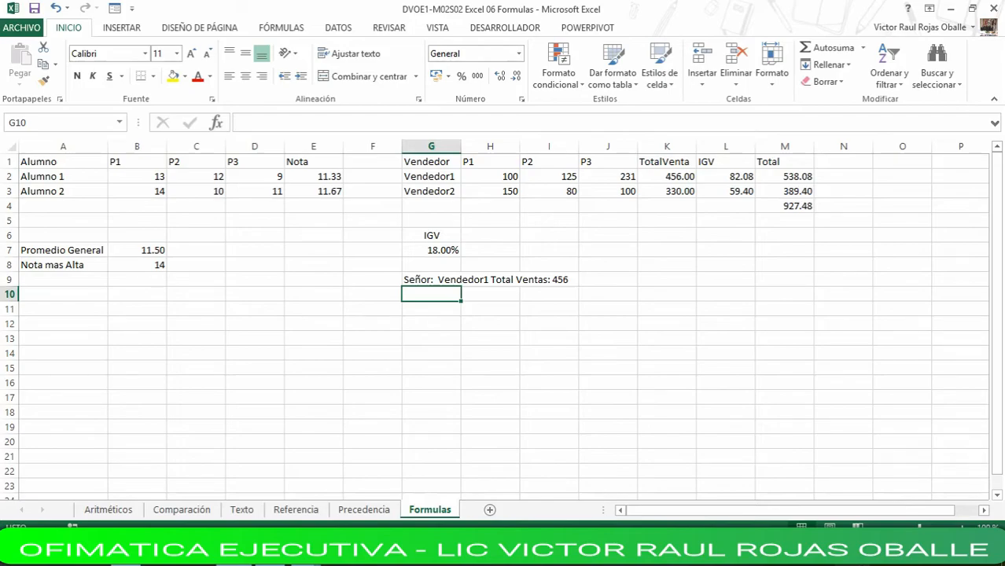
Step: Examine the concatenation formula in G9 and the cells it references
left_click(460, 280)
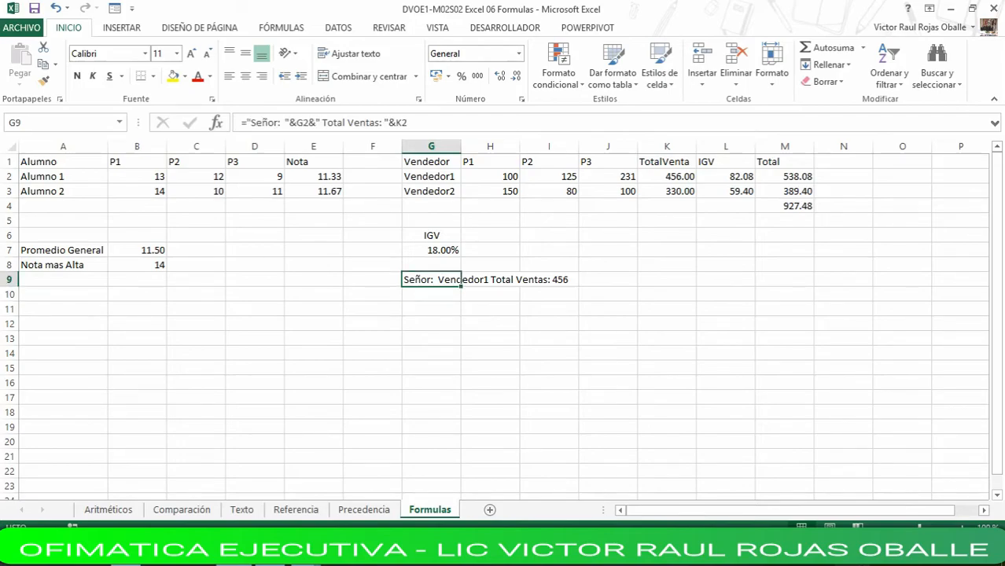
left_click(587, 126)
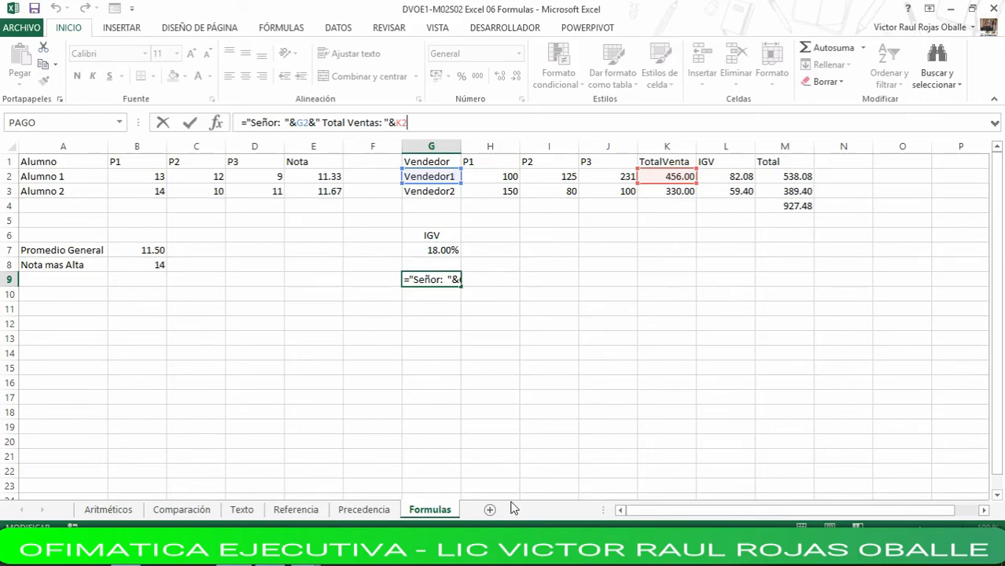
key("ctrl+Return")
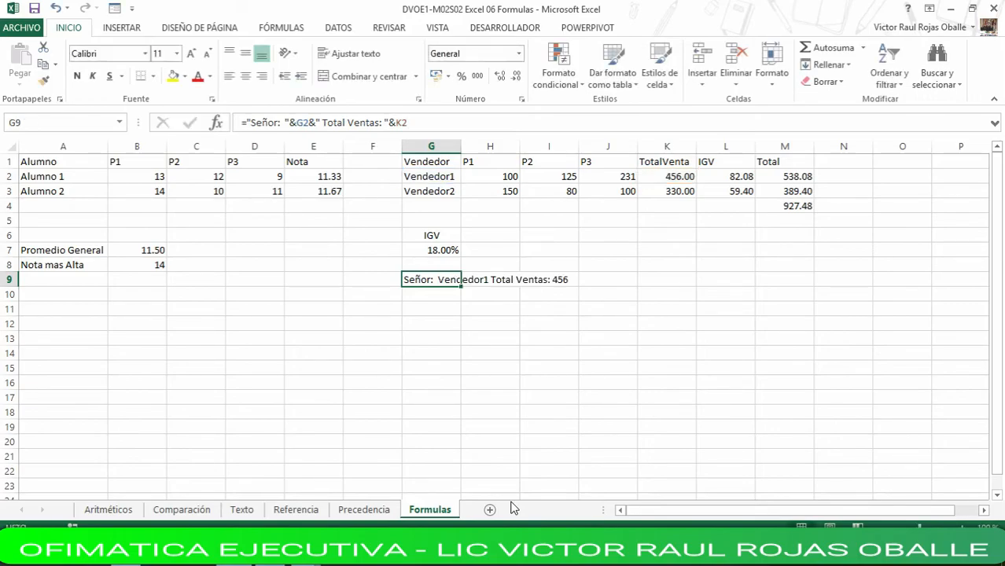